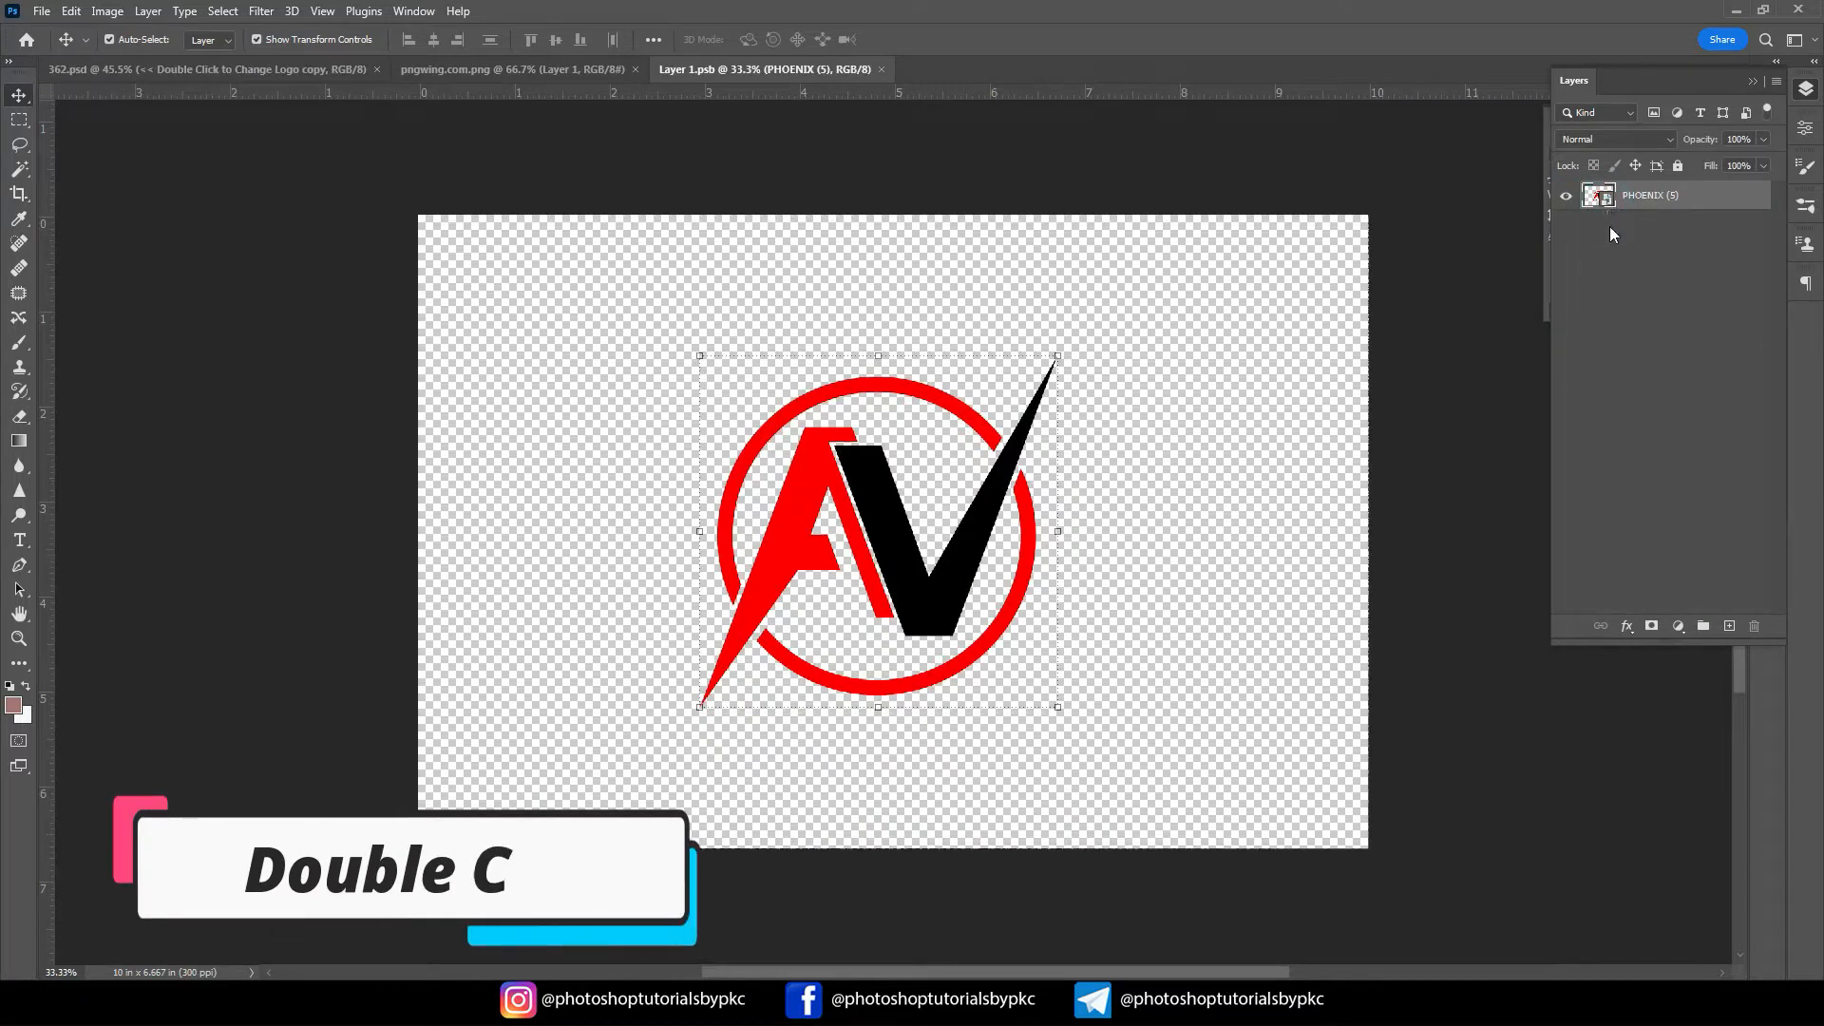
Open the contents of the PHOENIX (5) smart object and copy the phoenix artwork from pngwing.com.png into it
double_click(1601, 197)
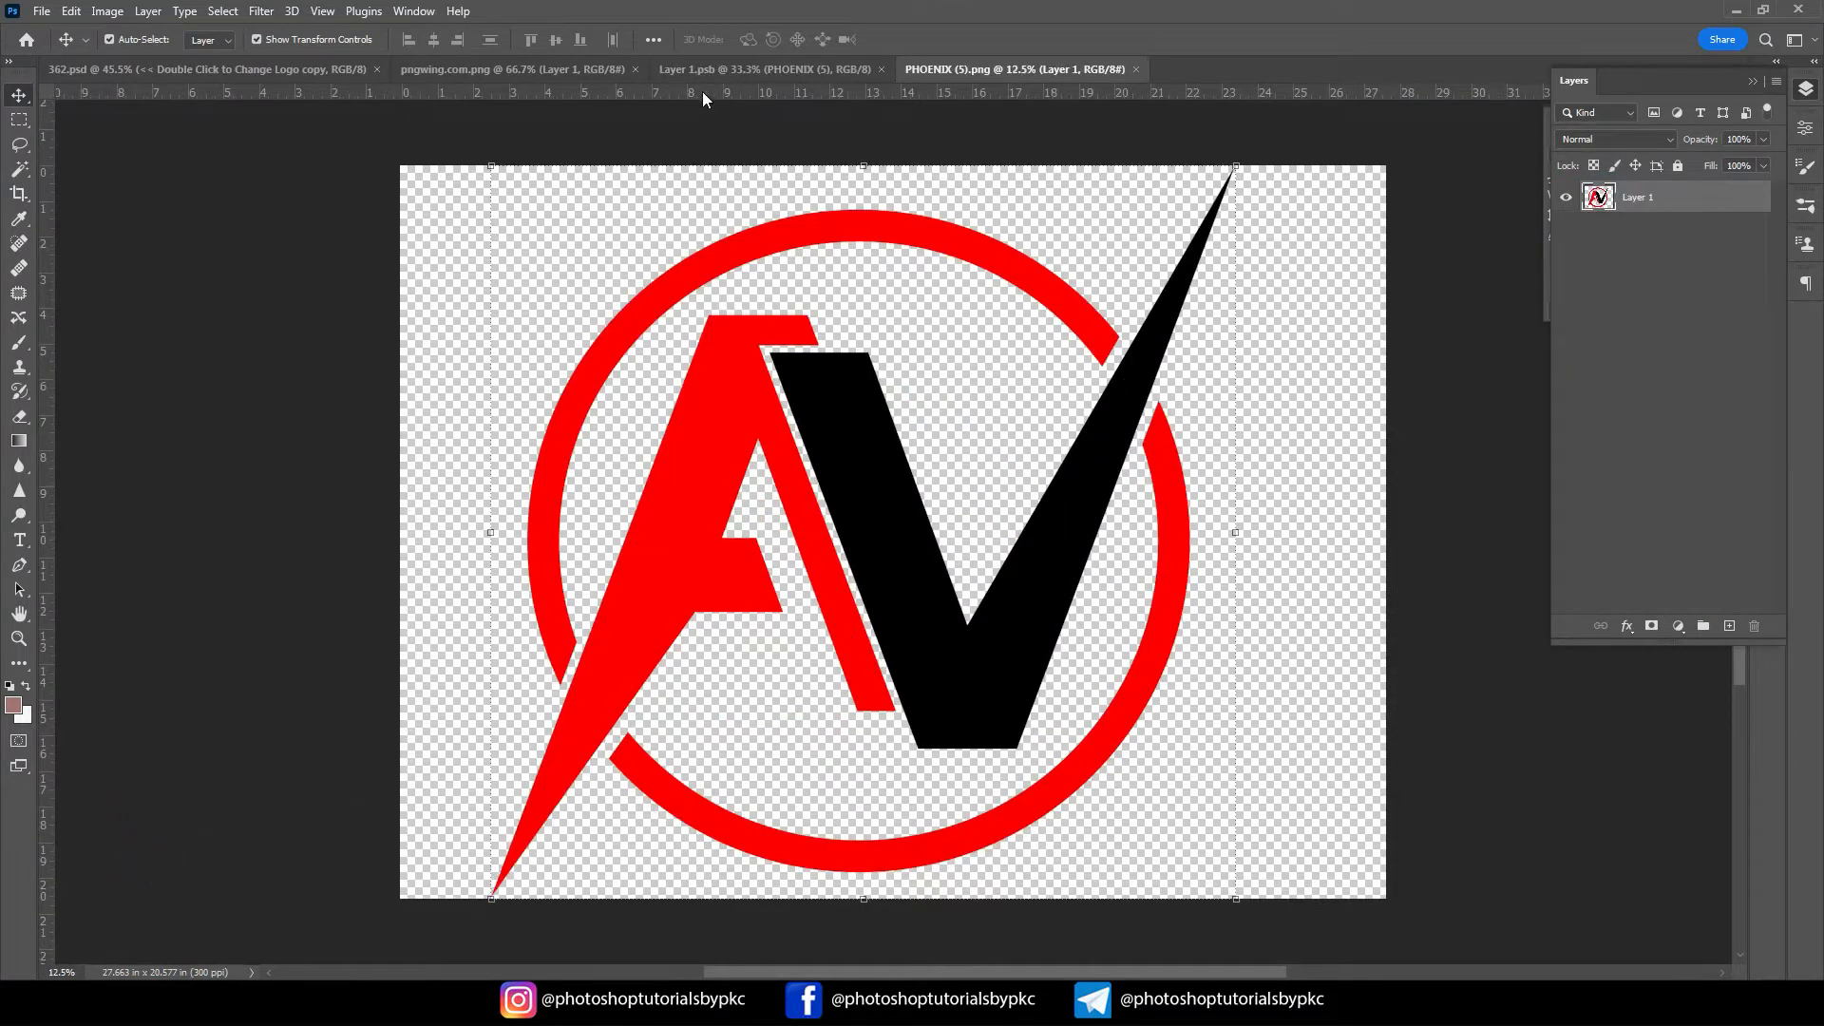
left_click(703, 76)
left_click(551, 73)
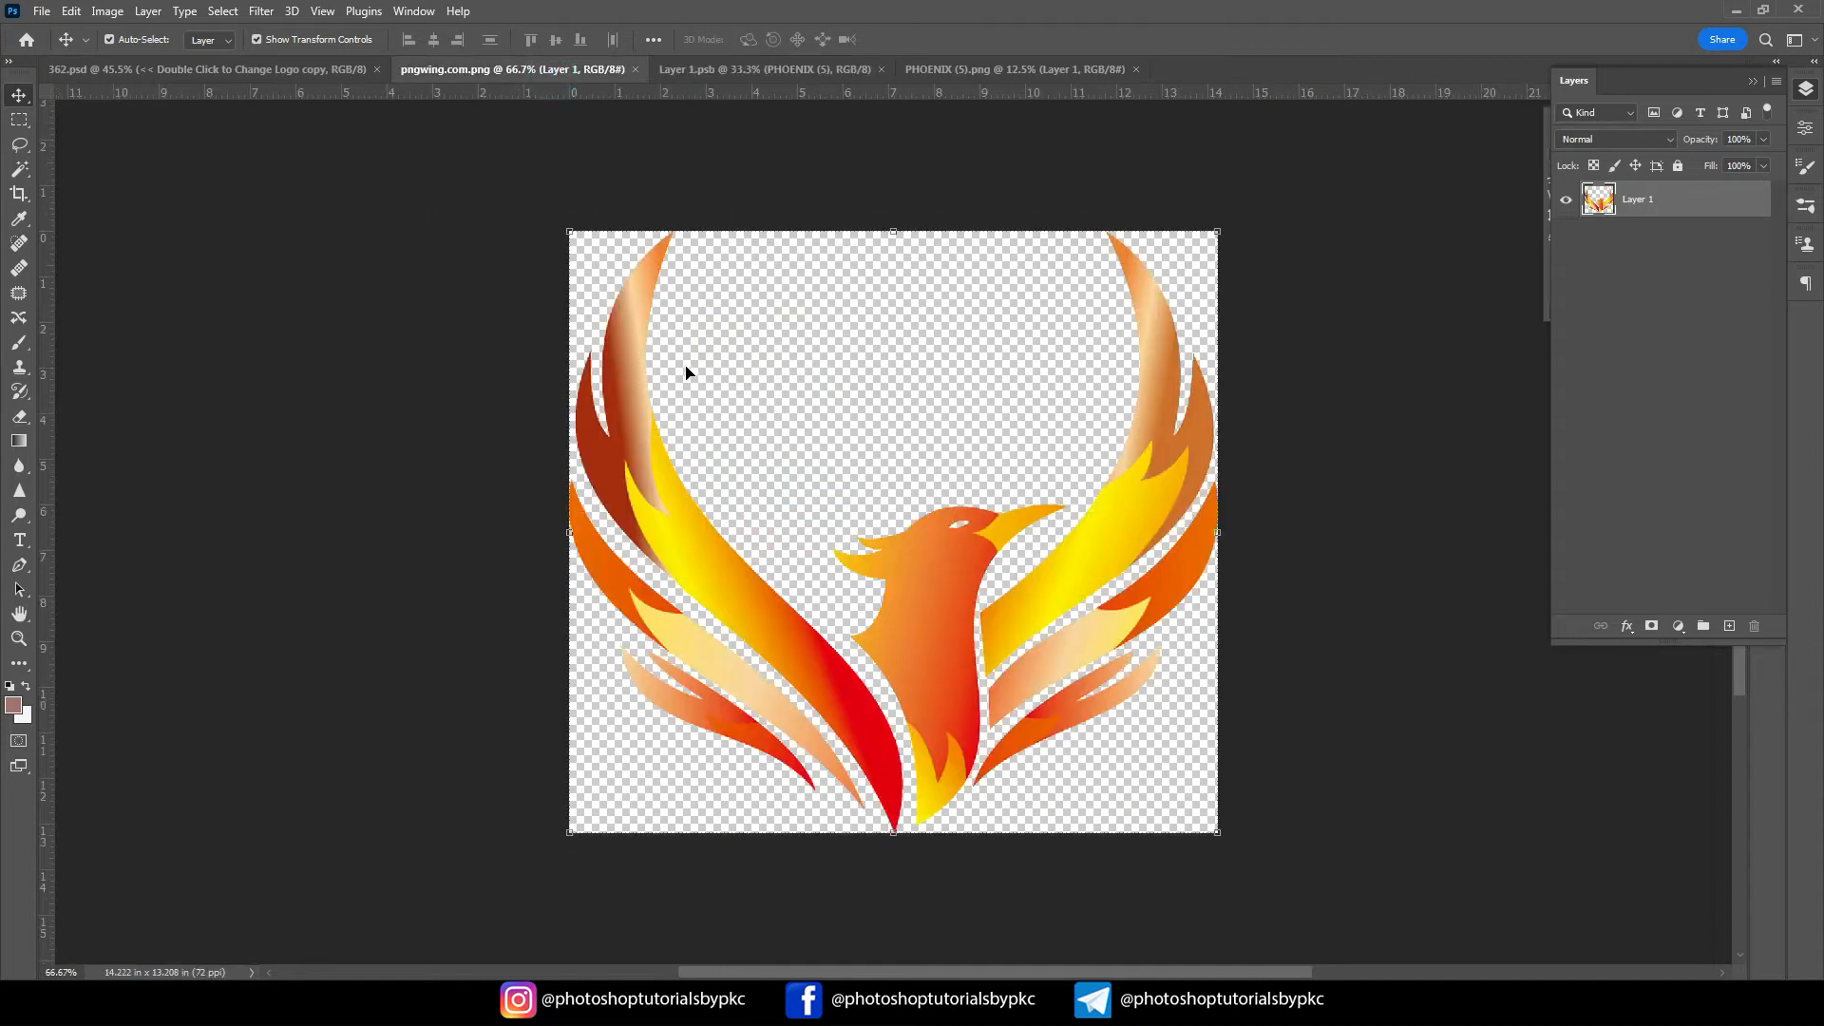
left_click_drag(622, 345, 819, 413)
Enlarge the phoenix layer to about 642% and position it over the AV logo, centred horizontally on the canvas
key("ctrl+t")
left_click_drag(827, 503, 894, 568)
left_click_drag(875, 734, 888, 902)
left_click_drag(897, 738, 914, 728)
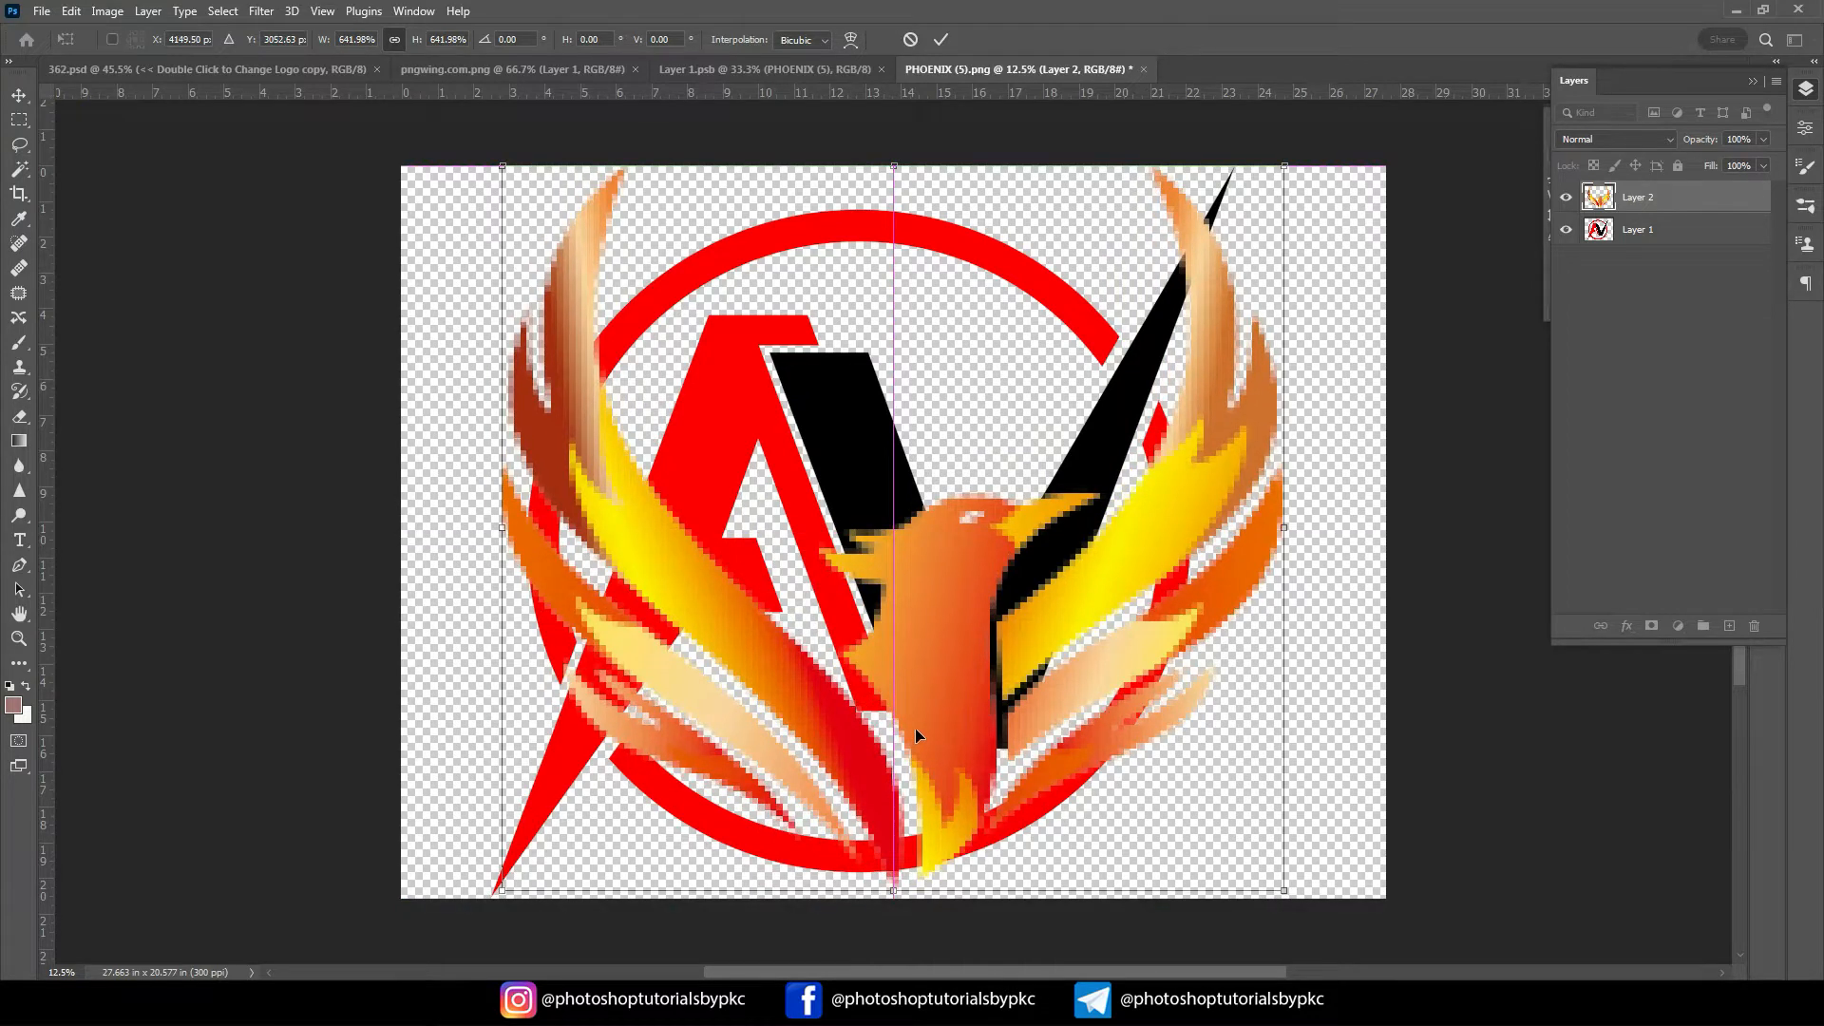
double_click(933, 717)
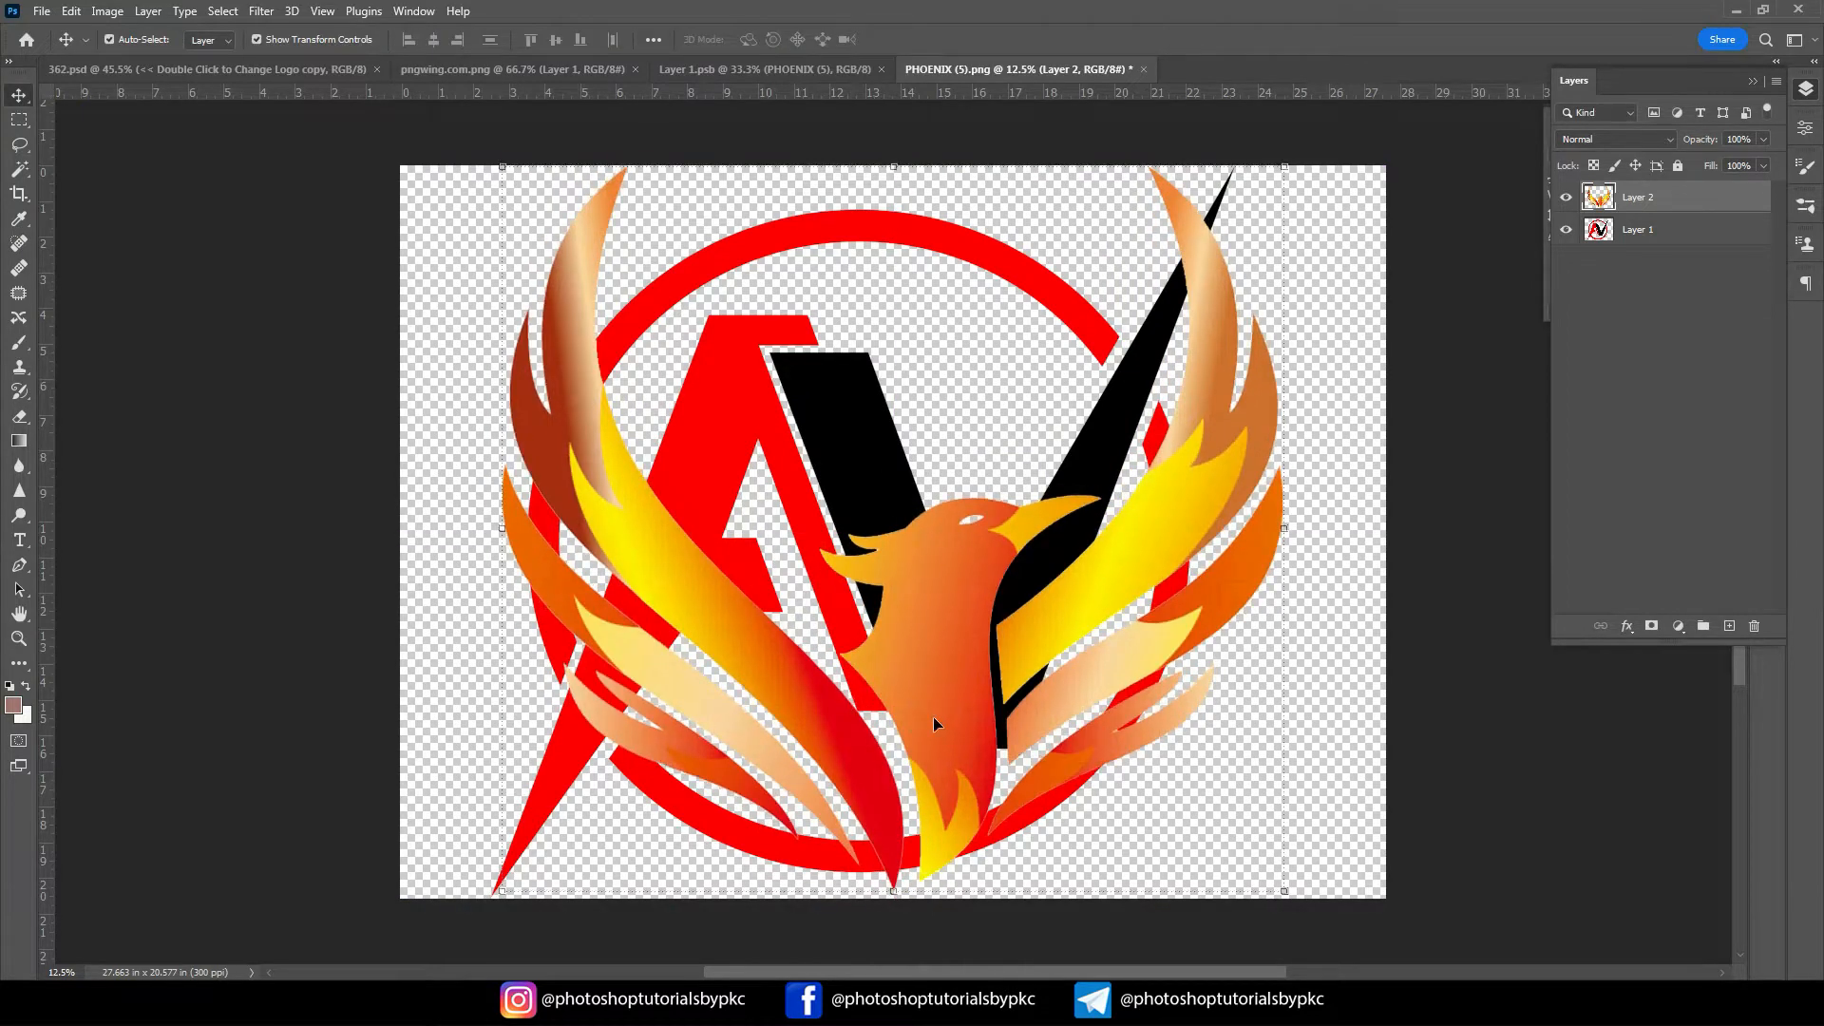
Hide and delete Layer 1 with the old AV logo from PHOENIX (5).png
left_click(1566, 229)
left_click(1609, 231)
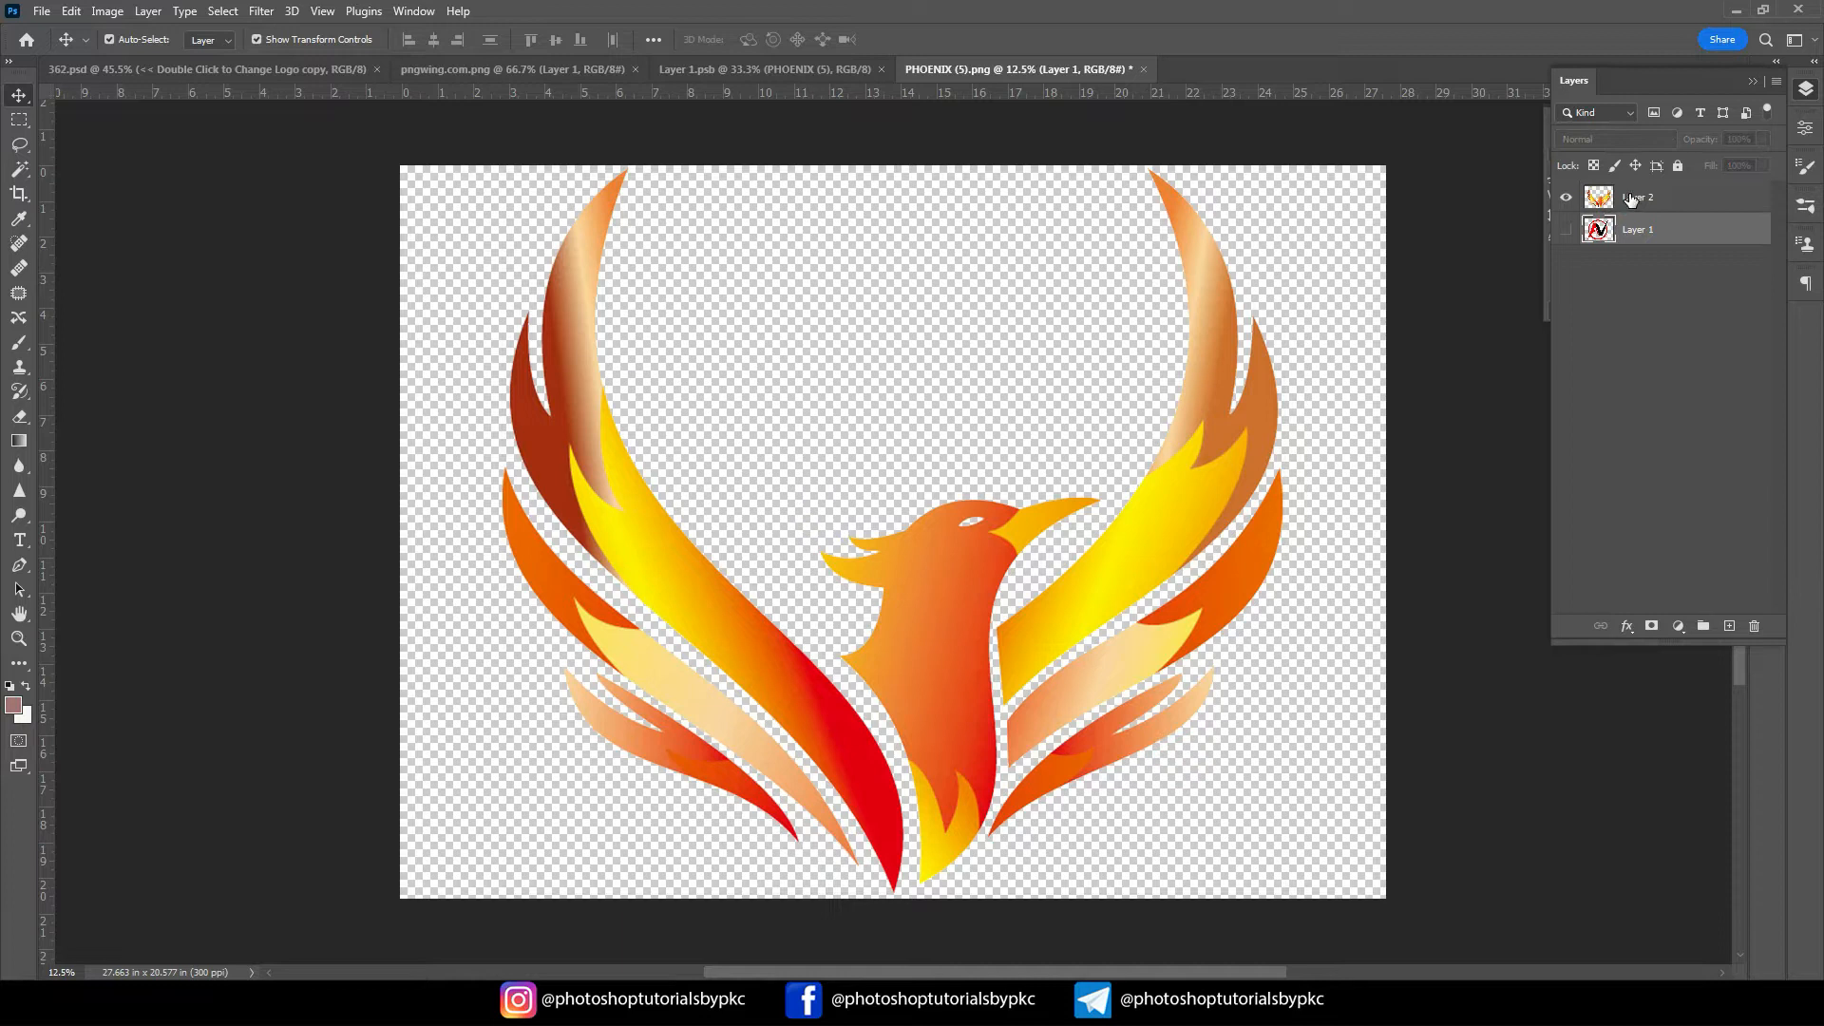
left_click(1630, 198)
left_click(1643, 231)
left_click(1753, 627)
left_click(849, 375)
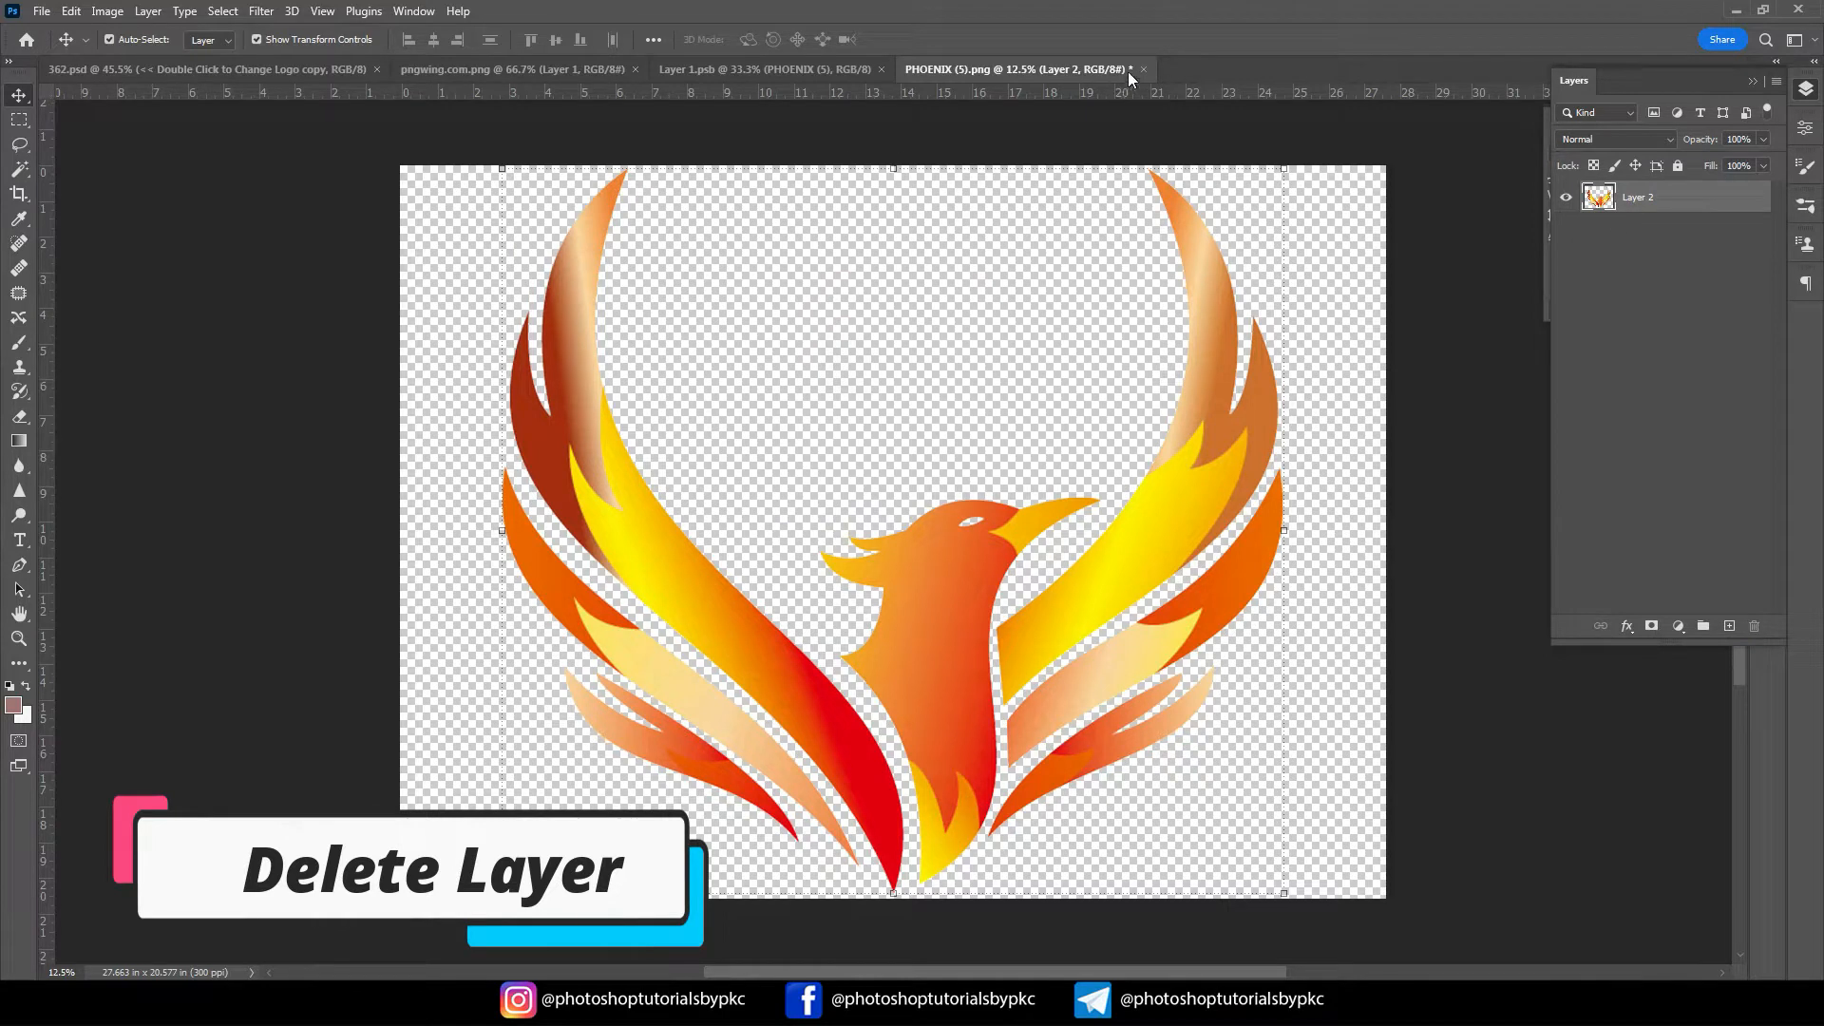
Save and close PHOENIX (5).png and Layer 1.psb, and return to the 362.psd mockup
left_click(1144, 70)
left_click(824, 370)
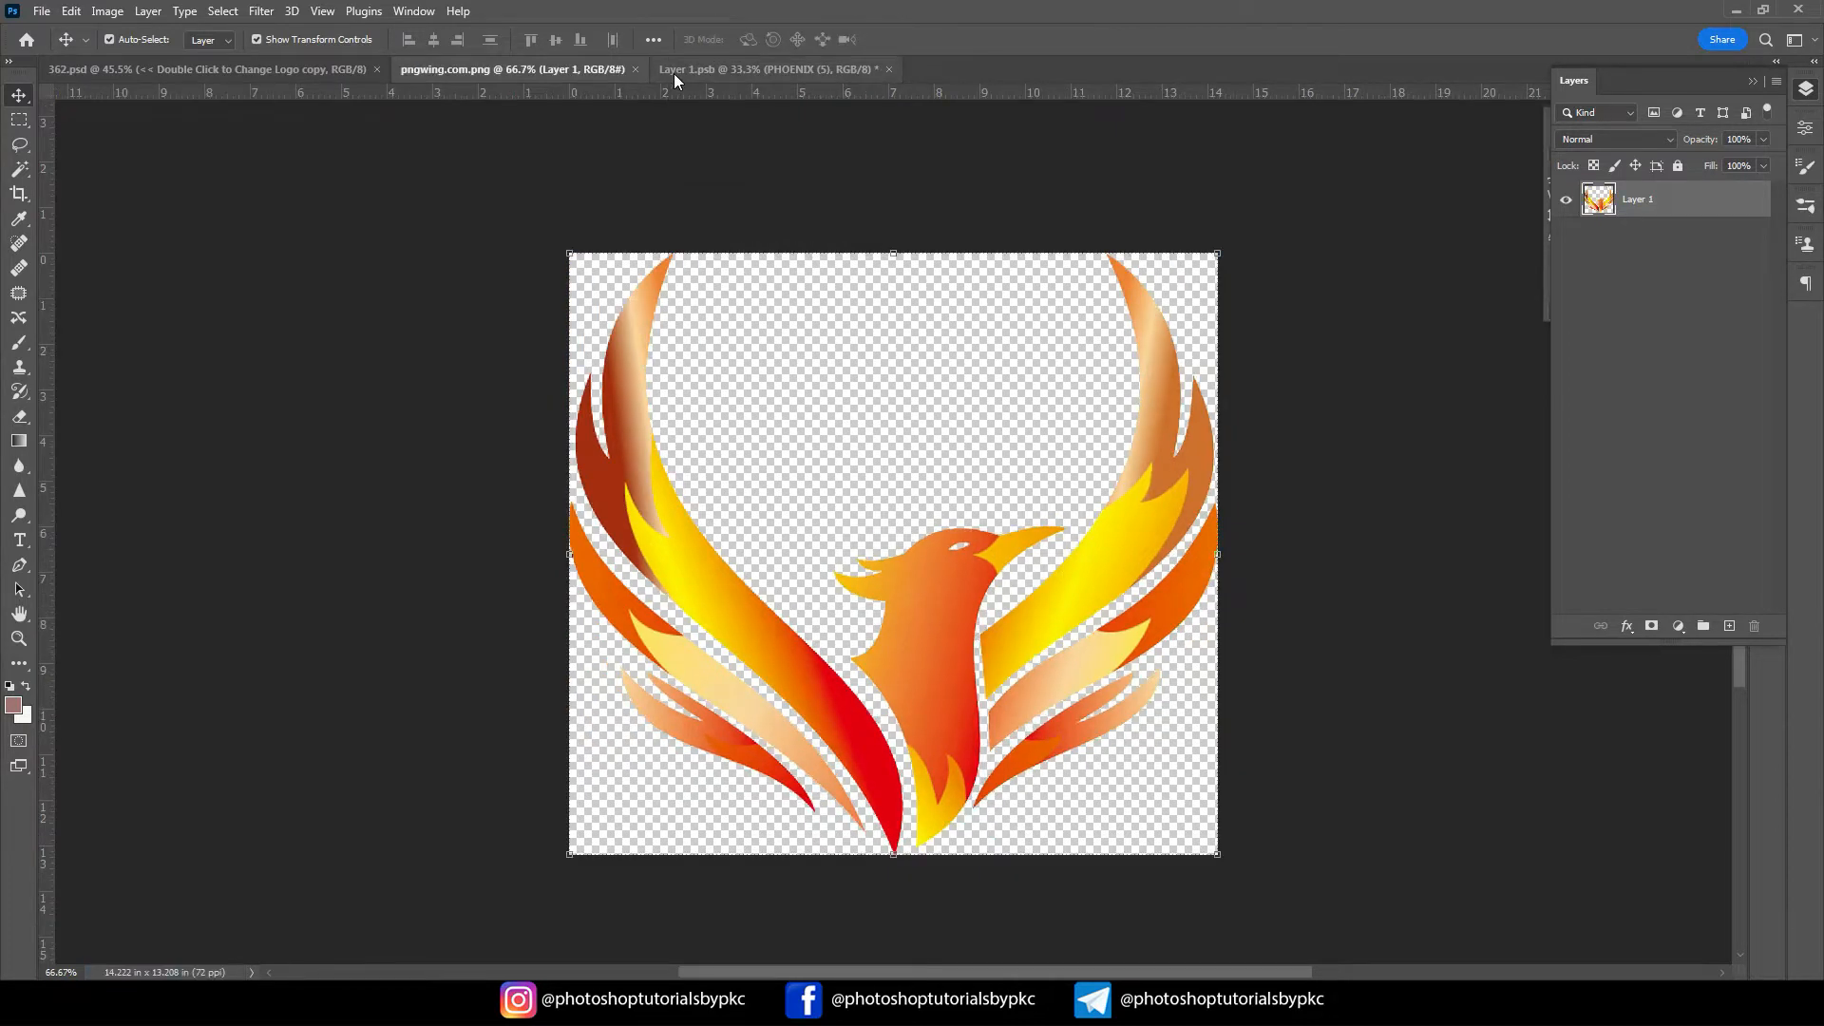
left_click(673, 73)
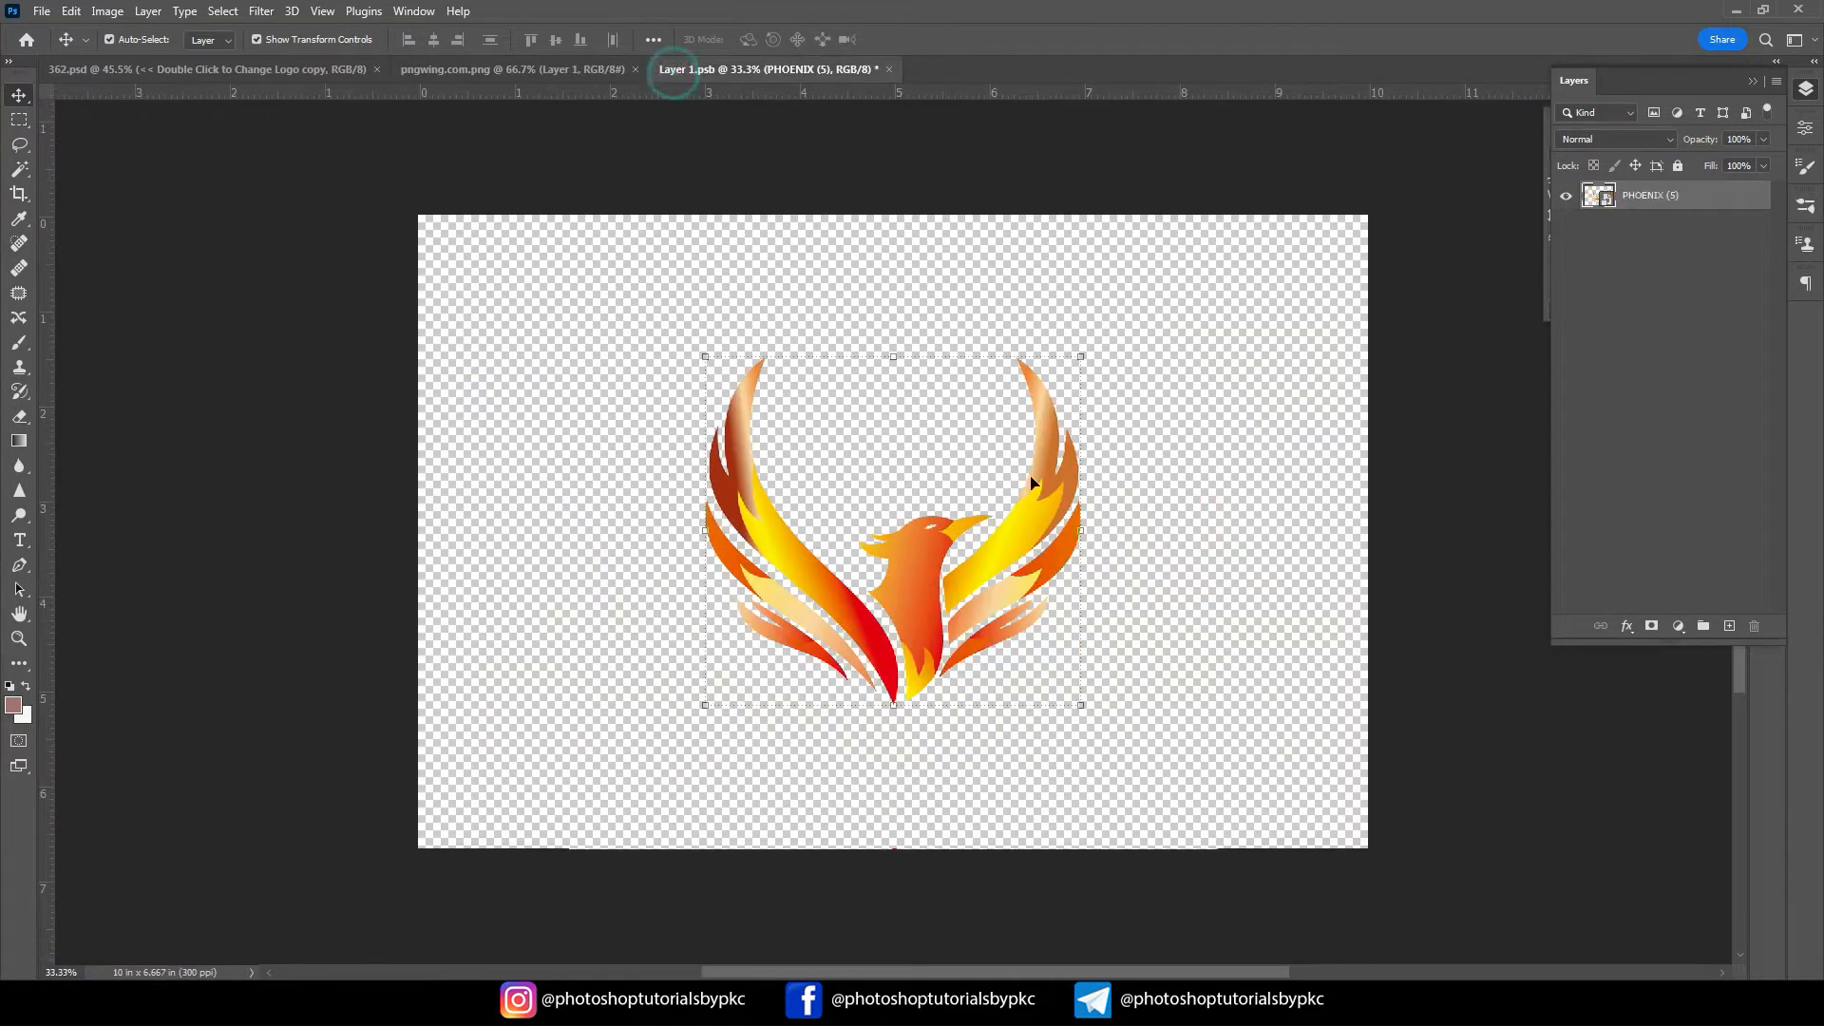
left_click(888, 69)
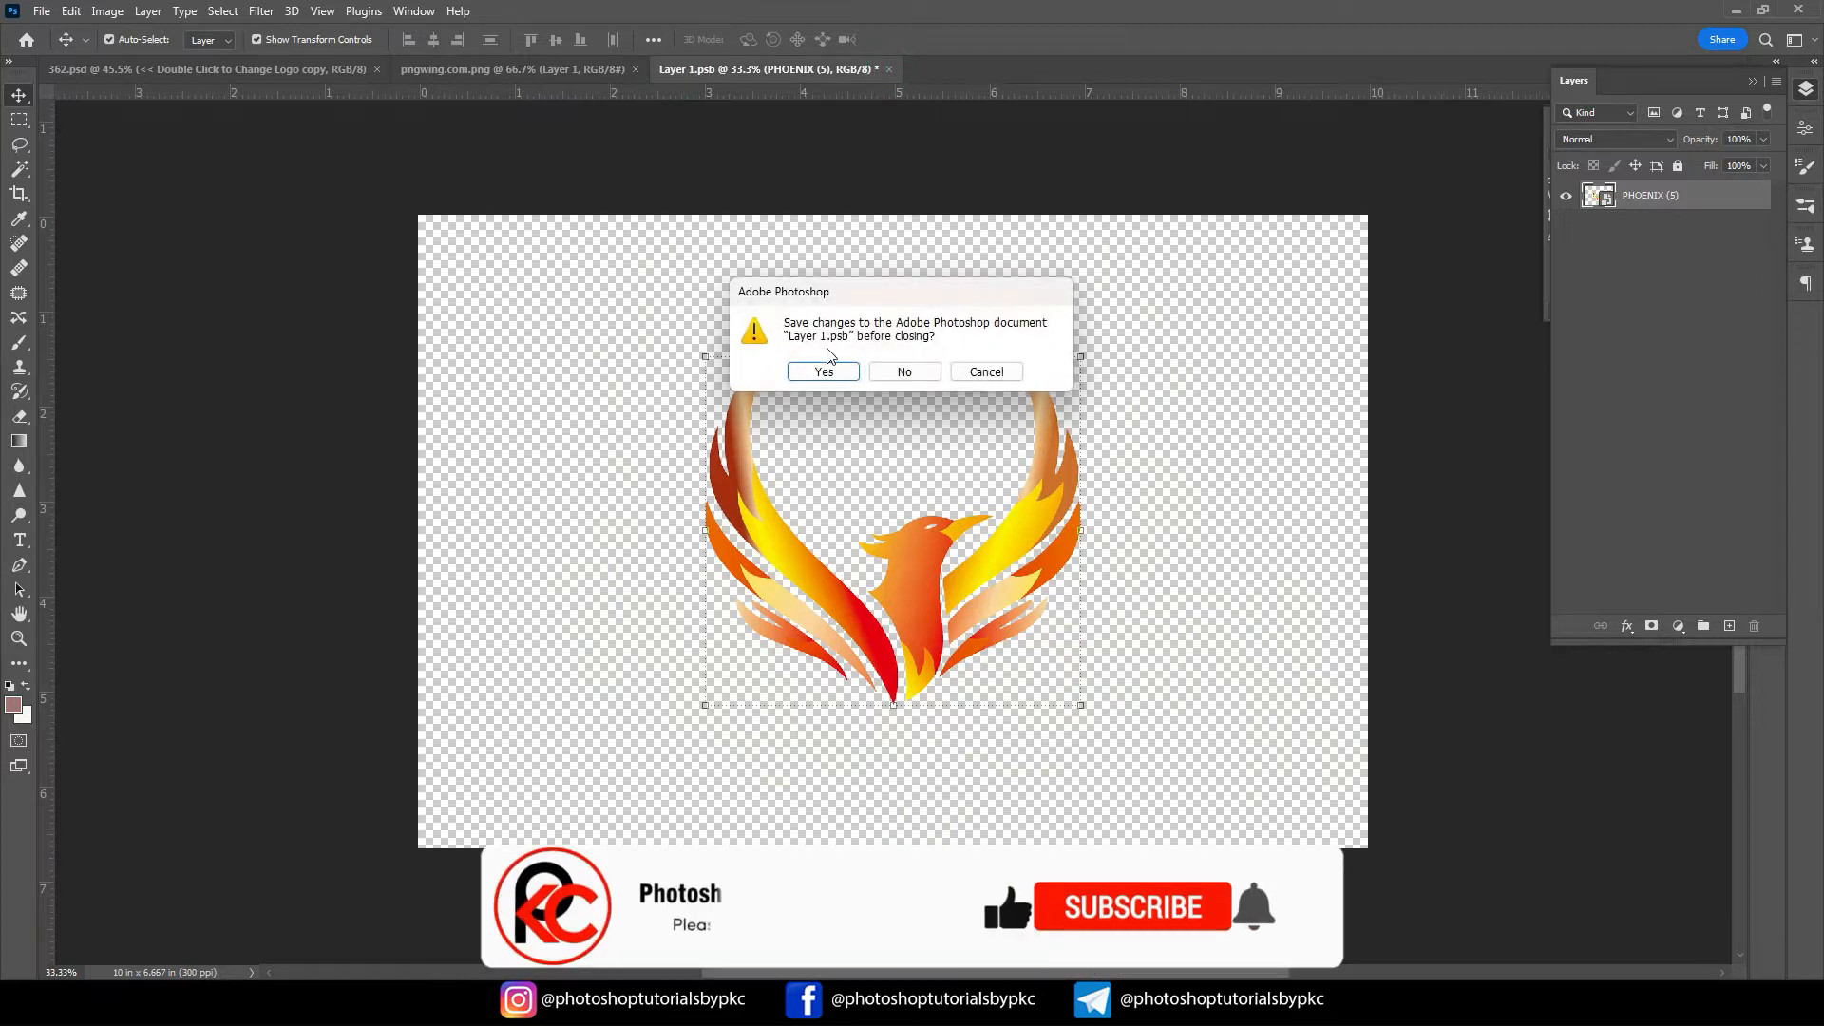
left_click(841, 377)
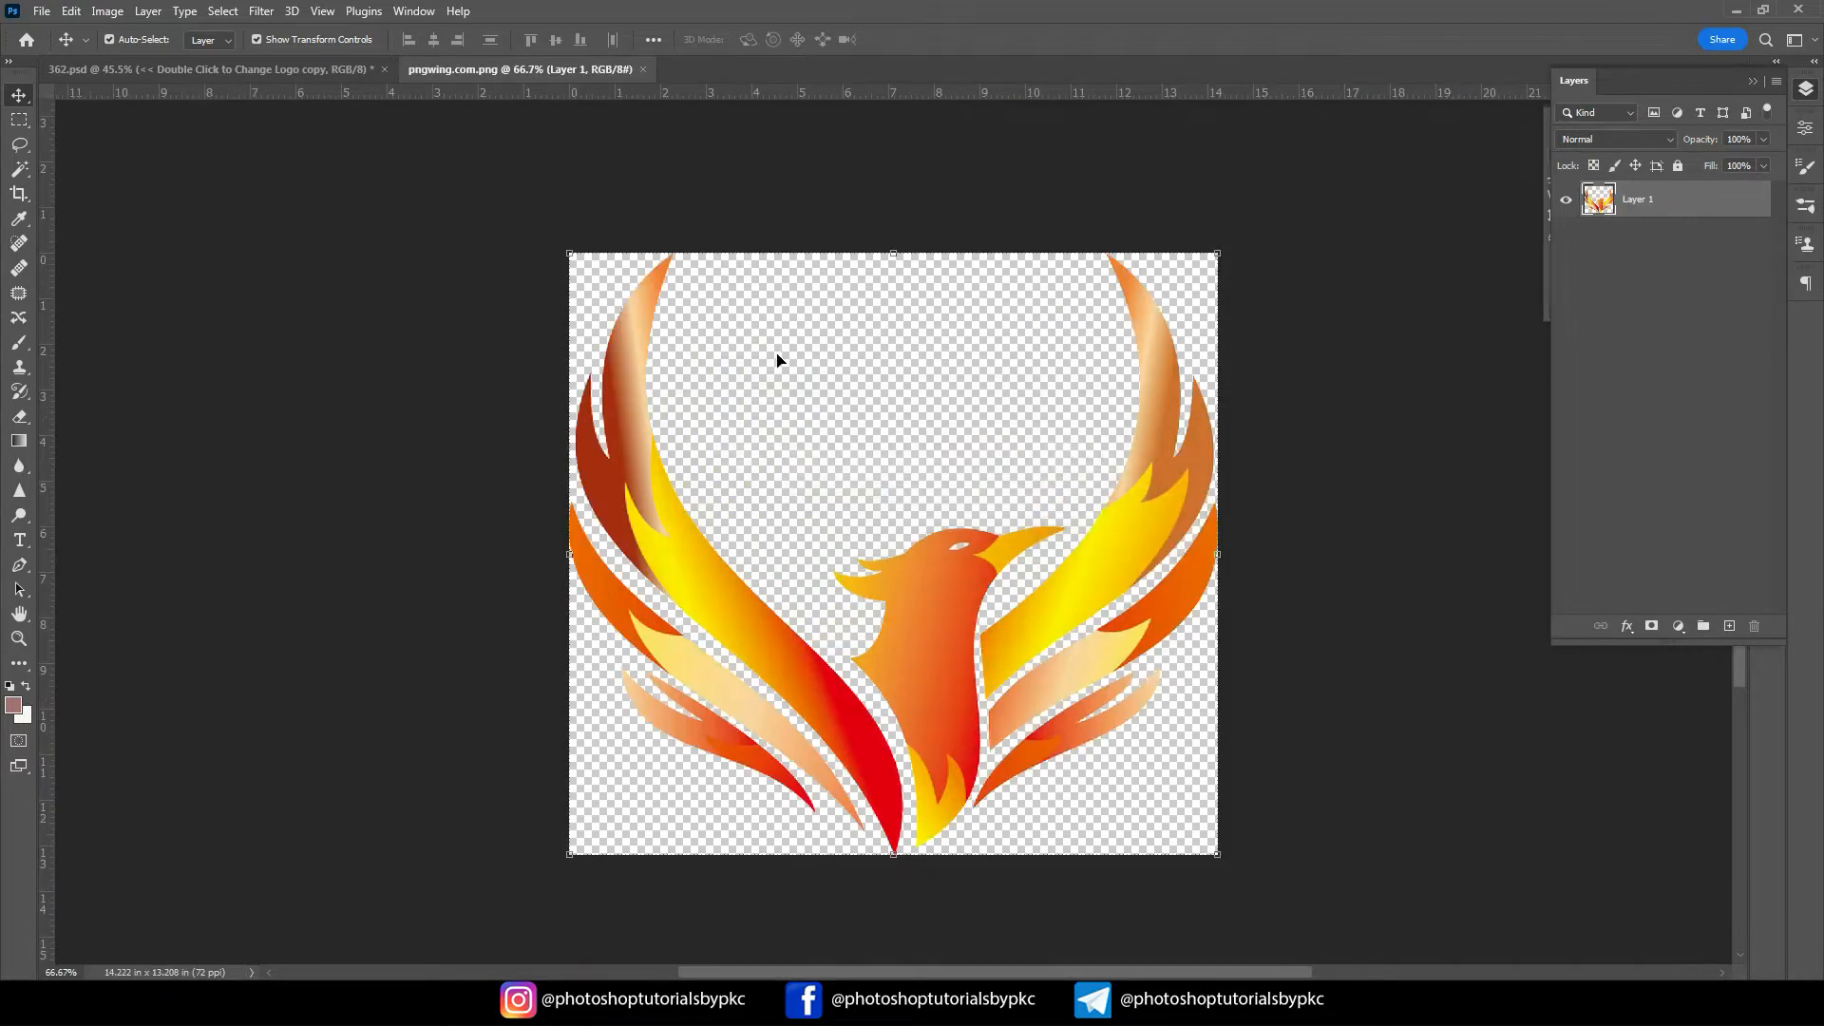
left_click(213, 70)
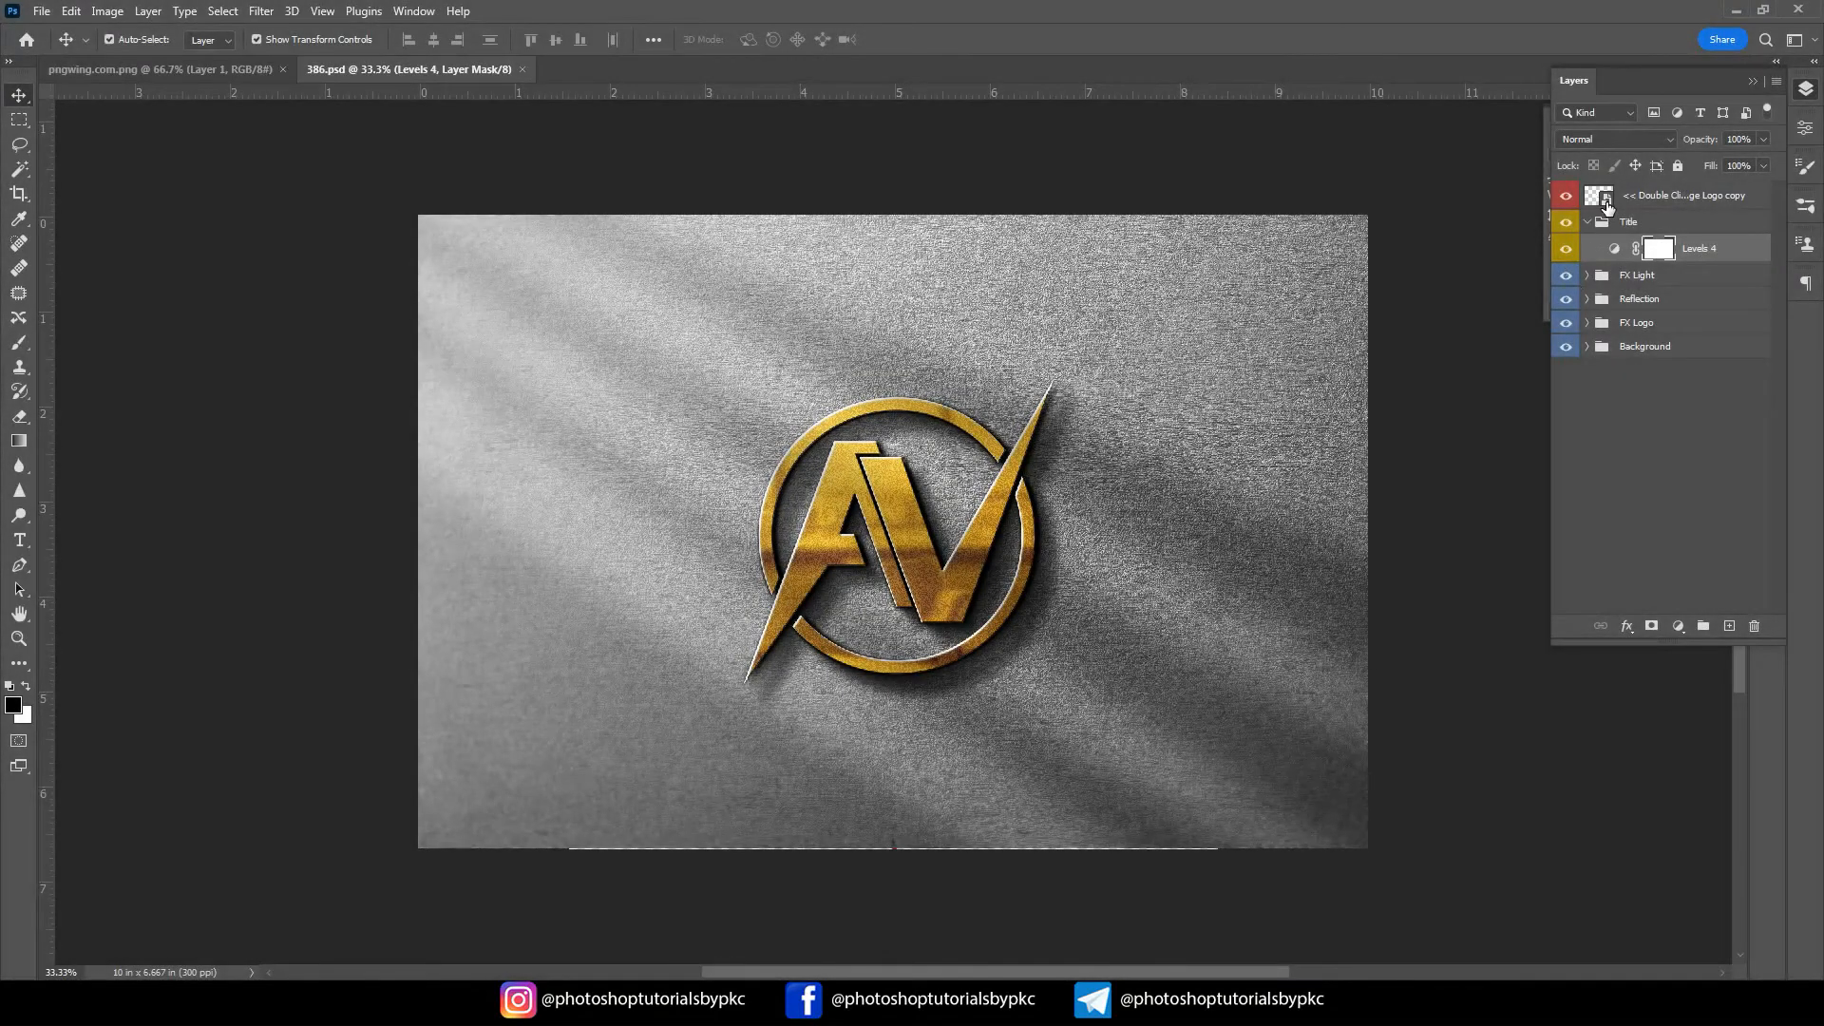
Open the logo smart object in 386.psd and its nested RYU smart object, and copy the phoenix artwork into RYU.png
double_click(1606, 201)
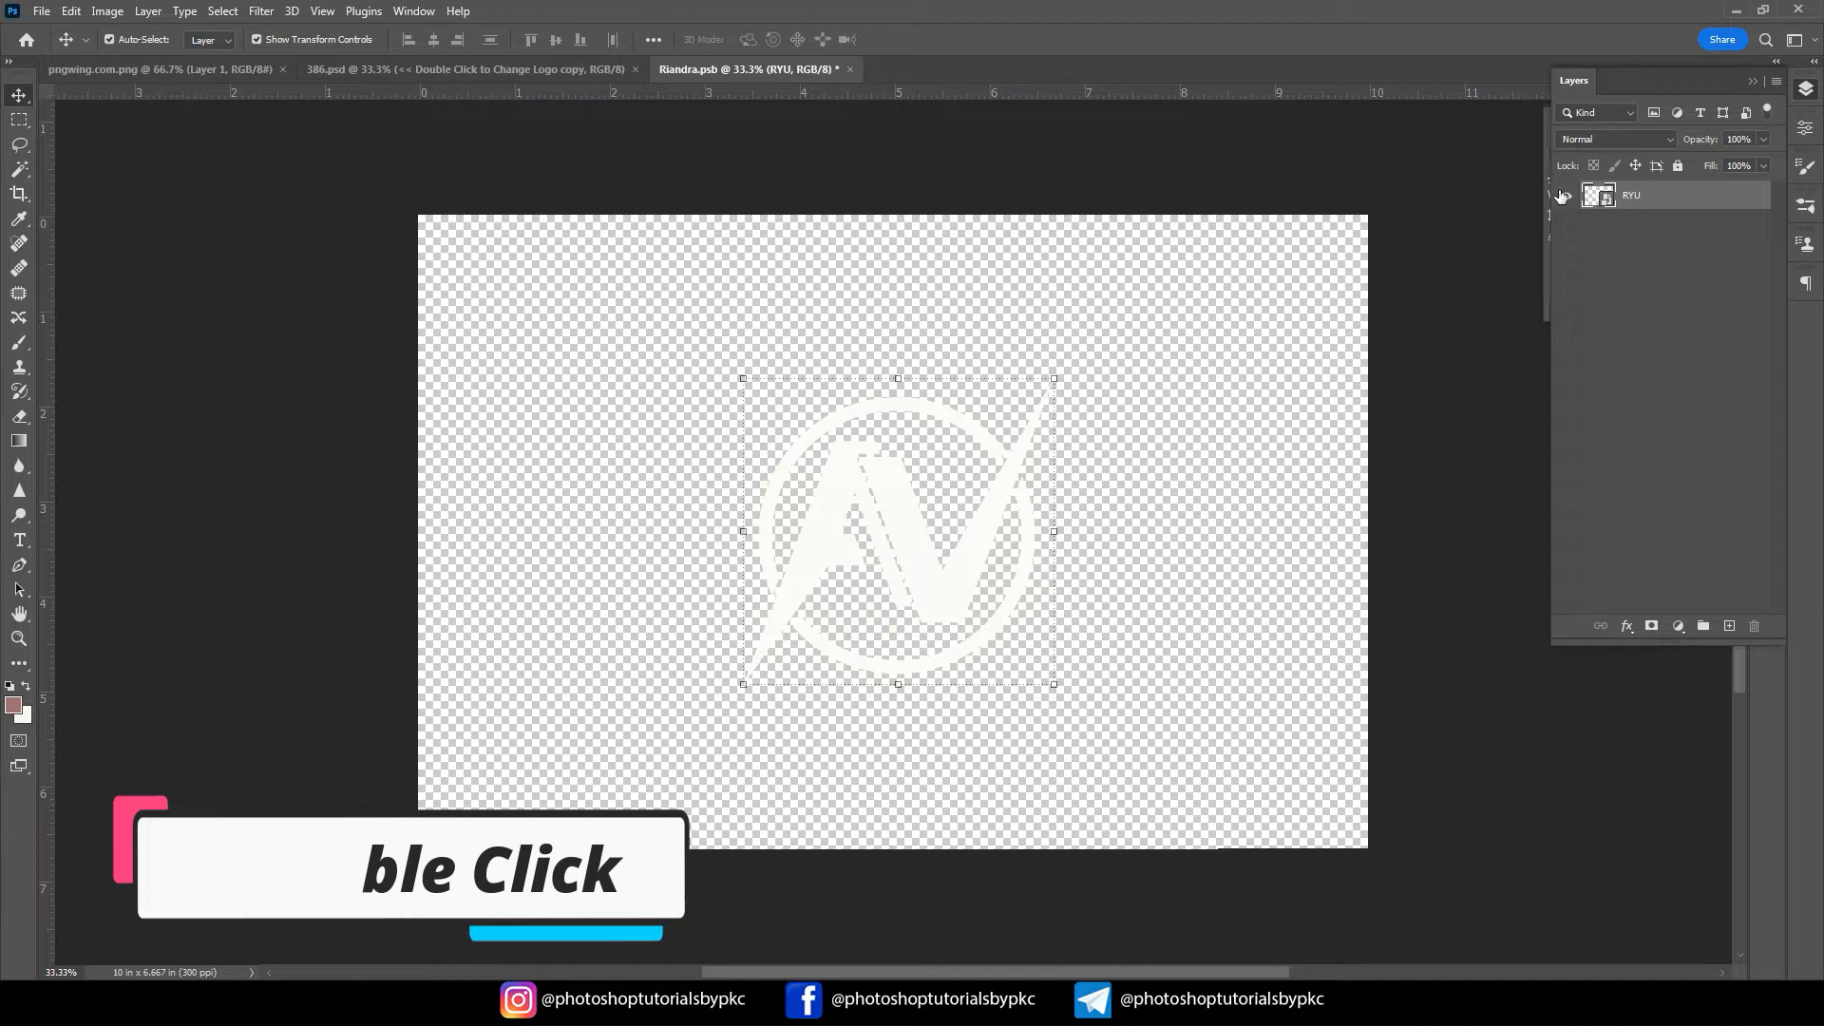
double_click(1606, 199)
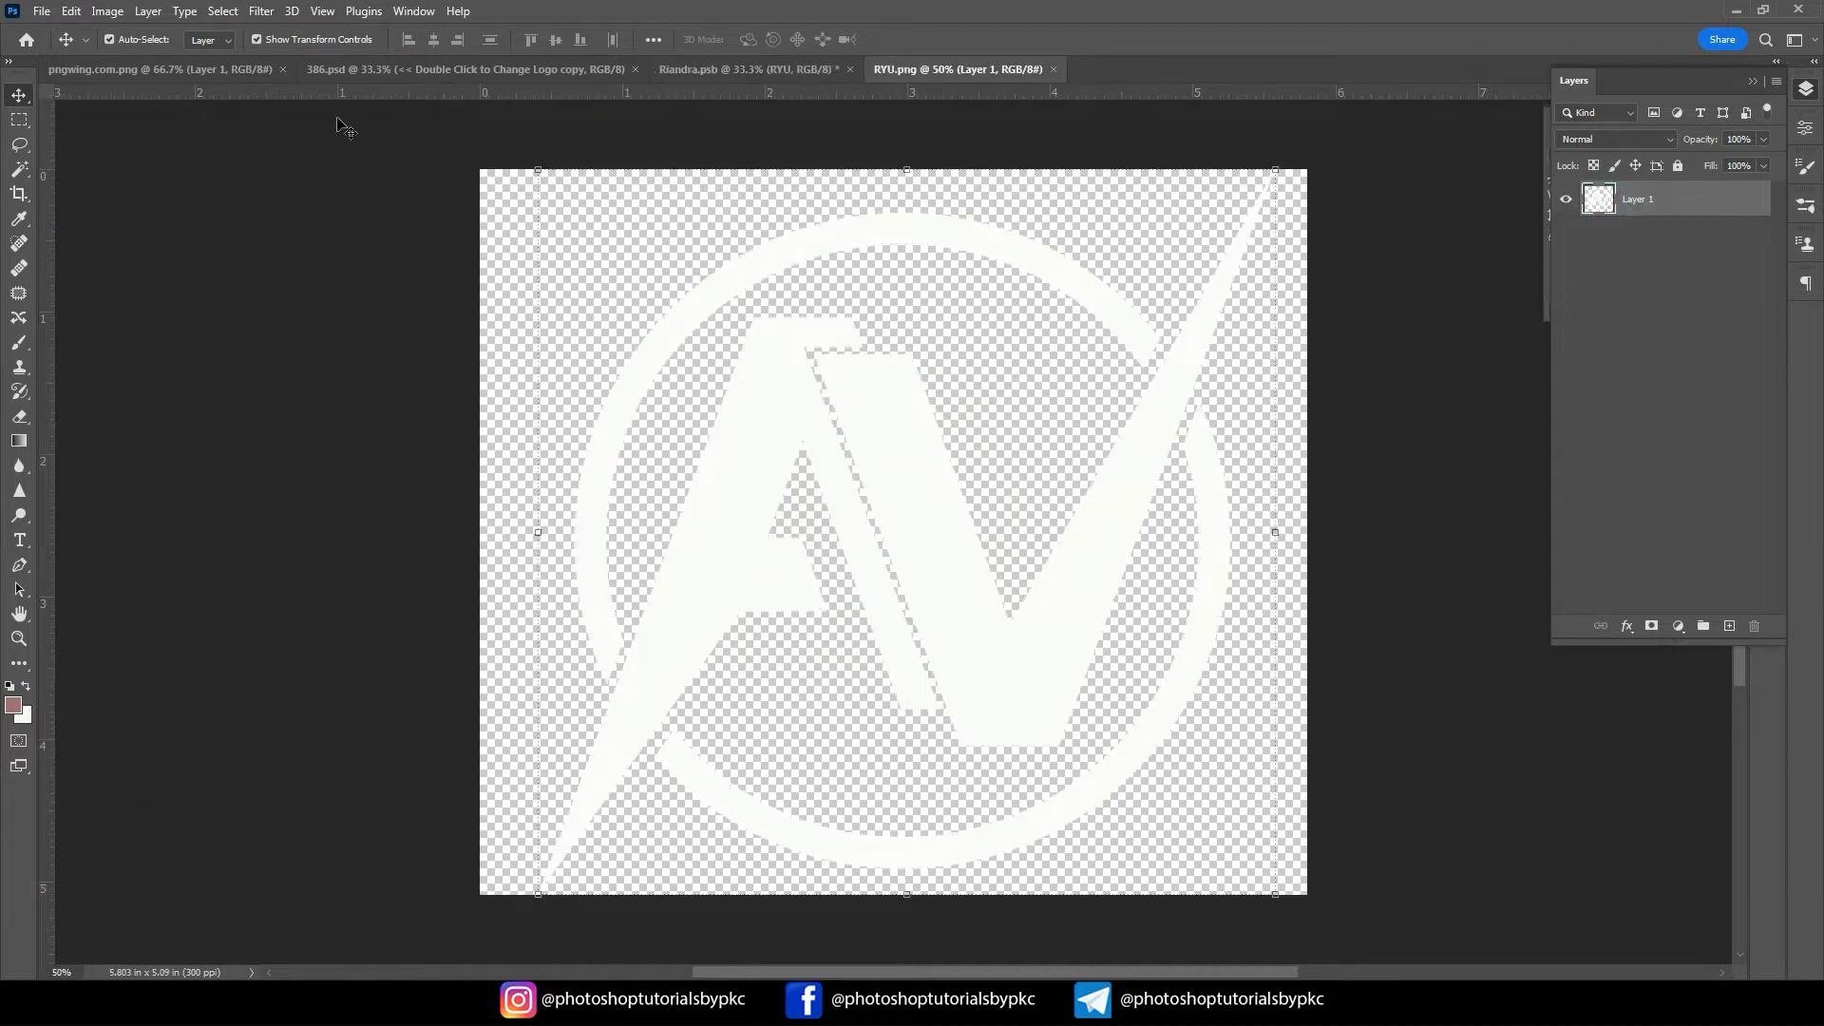
left_click(231, 69)
left_click_drag(818, 559, 935, 442)
Scale the phoenix layer to roughly the AV logo's width and centre it horizontally on the RYU.png canvas
left_click_drag(909, 634, 937, 793)
left_click_drag(950, 605, 950, 670)
key("Return")
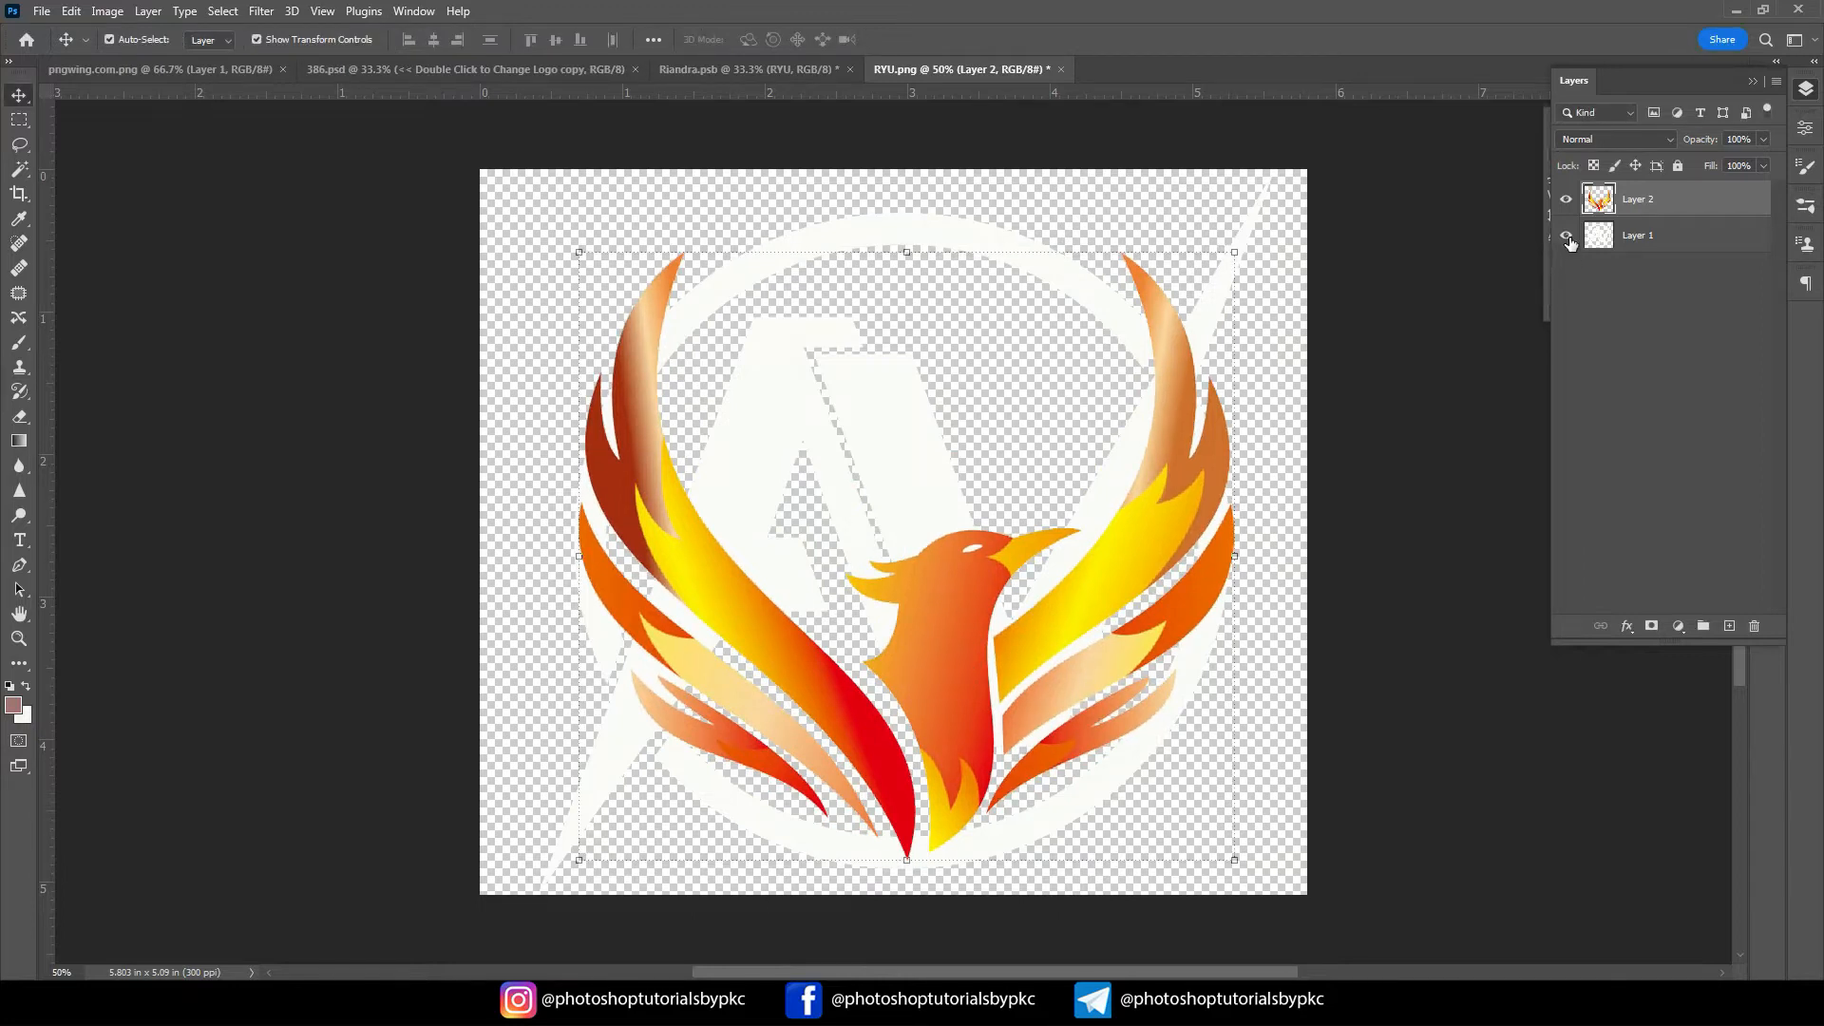
Delete Layer 1 with the white AV logo from RYU.png
left_click(1644, 251)
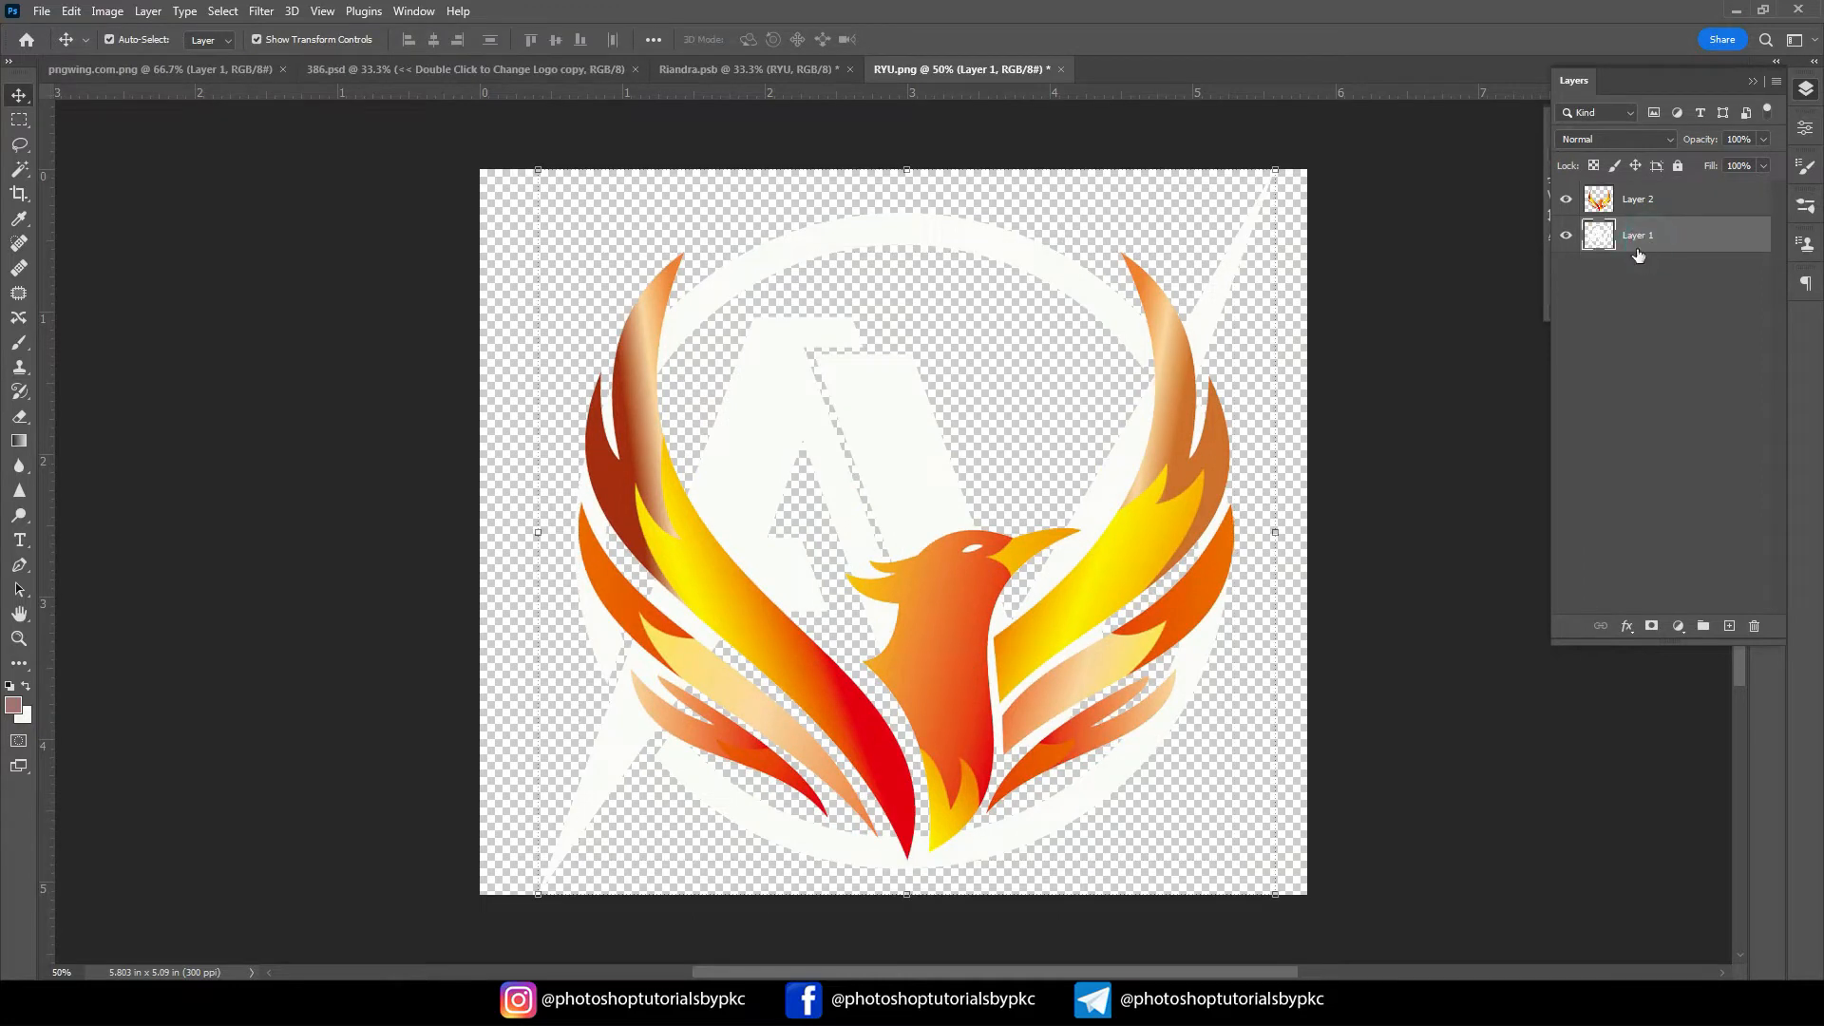
left_click(1756, 629)
left_click(818, 371)
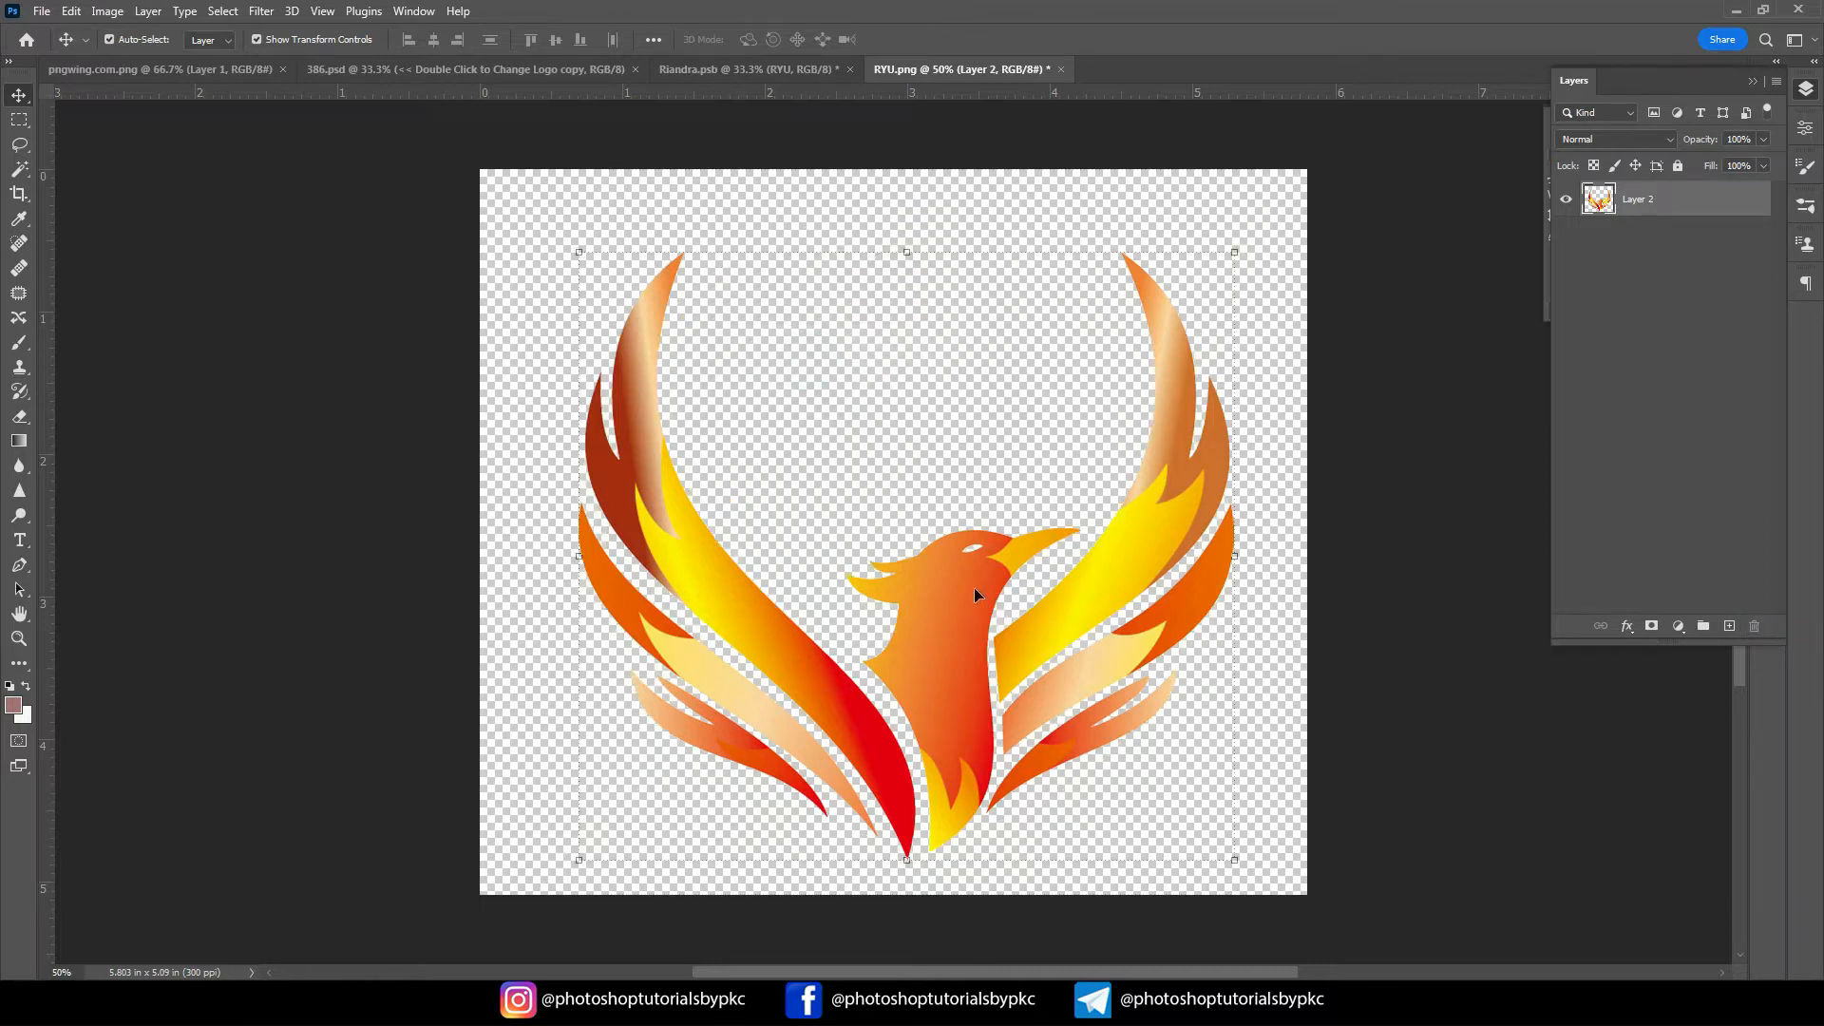
Save and close RYU.png and the Riandra.psb smart object
left_click(1062, 71)
left_click(827, 372)
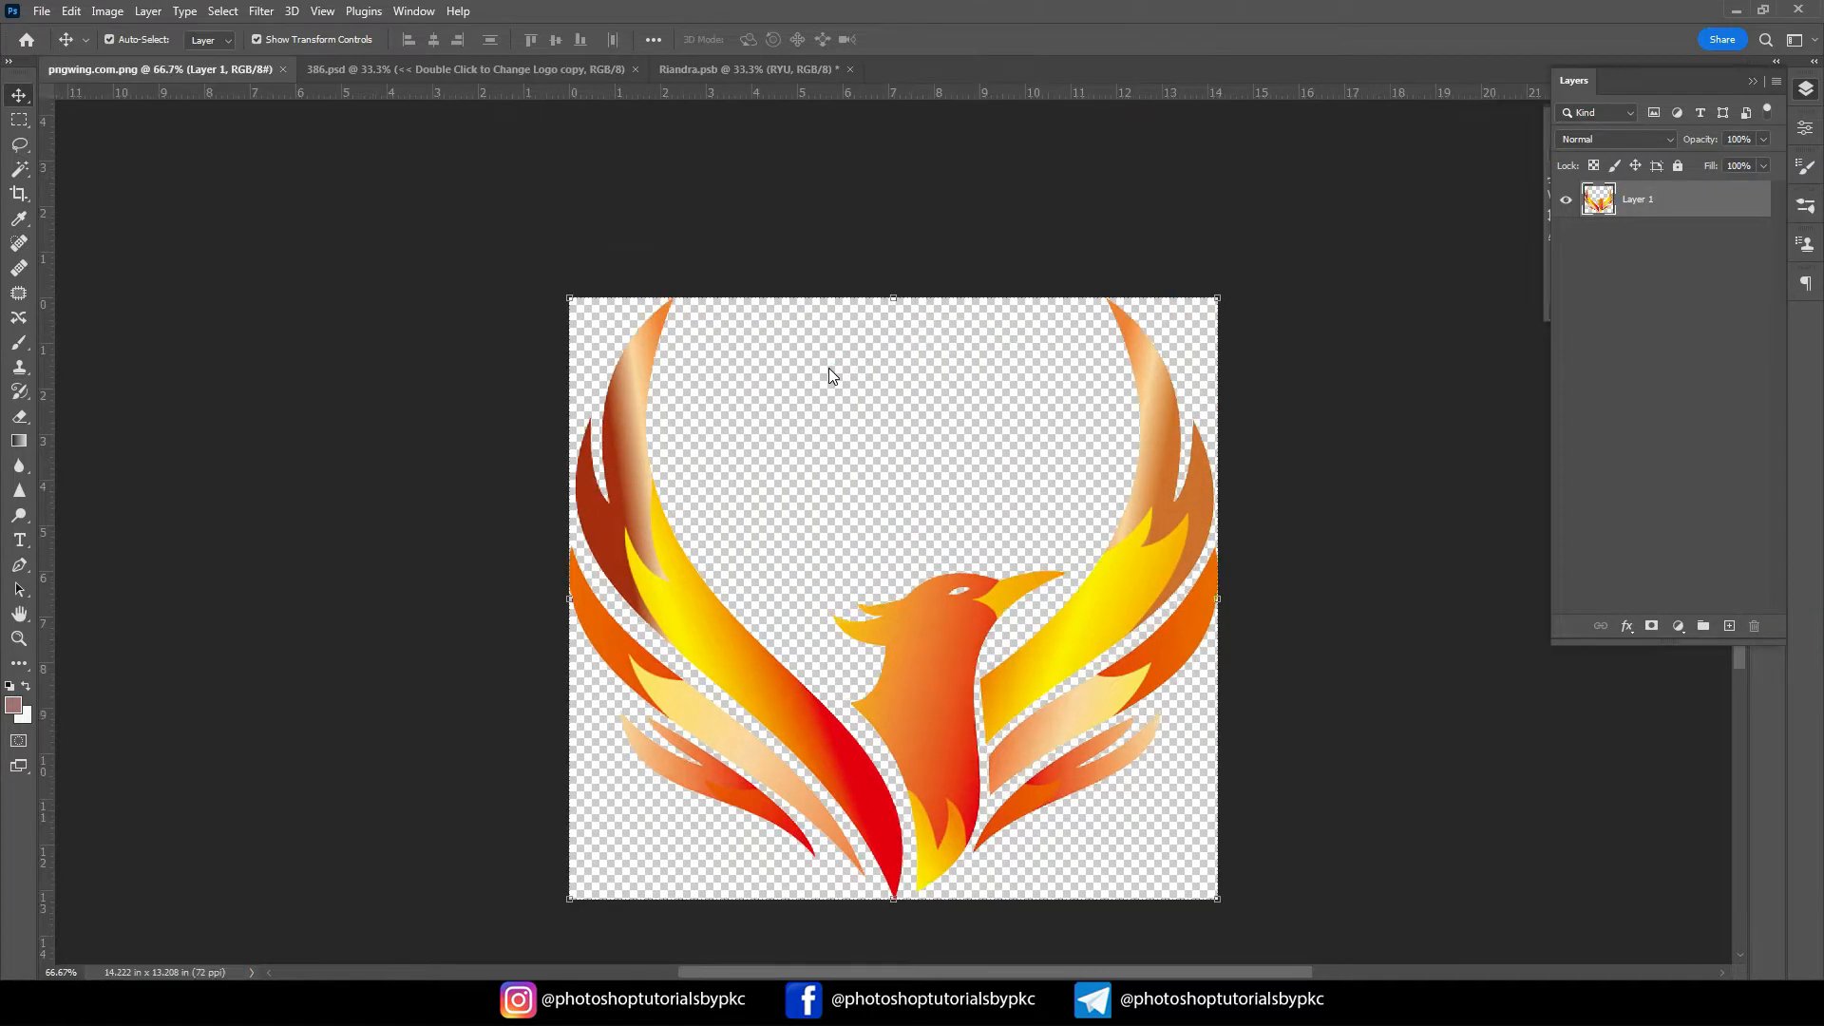
left_click(708, 71)
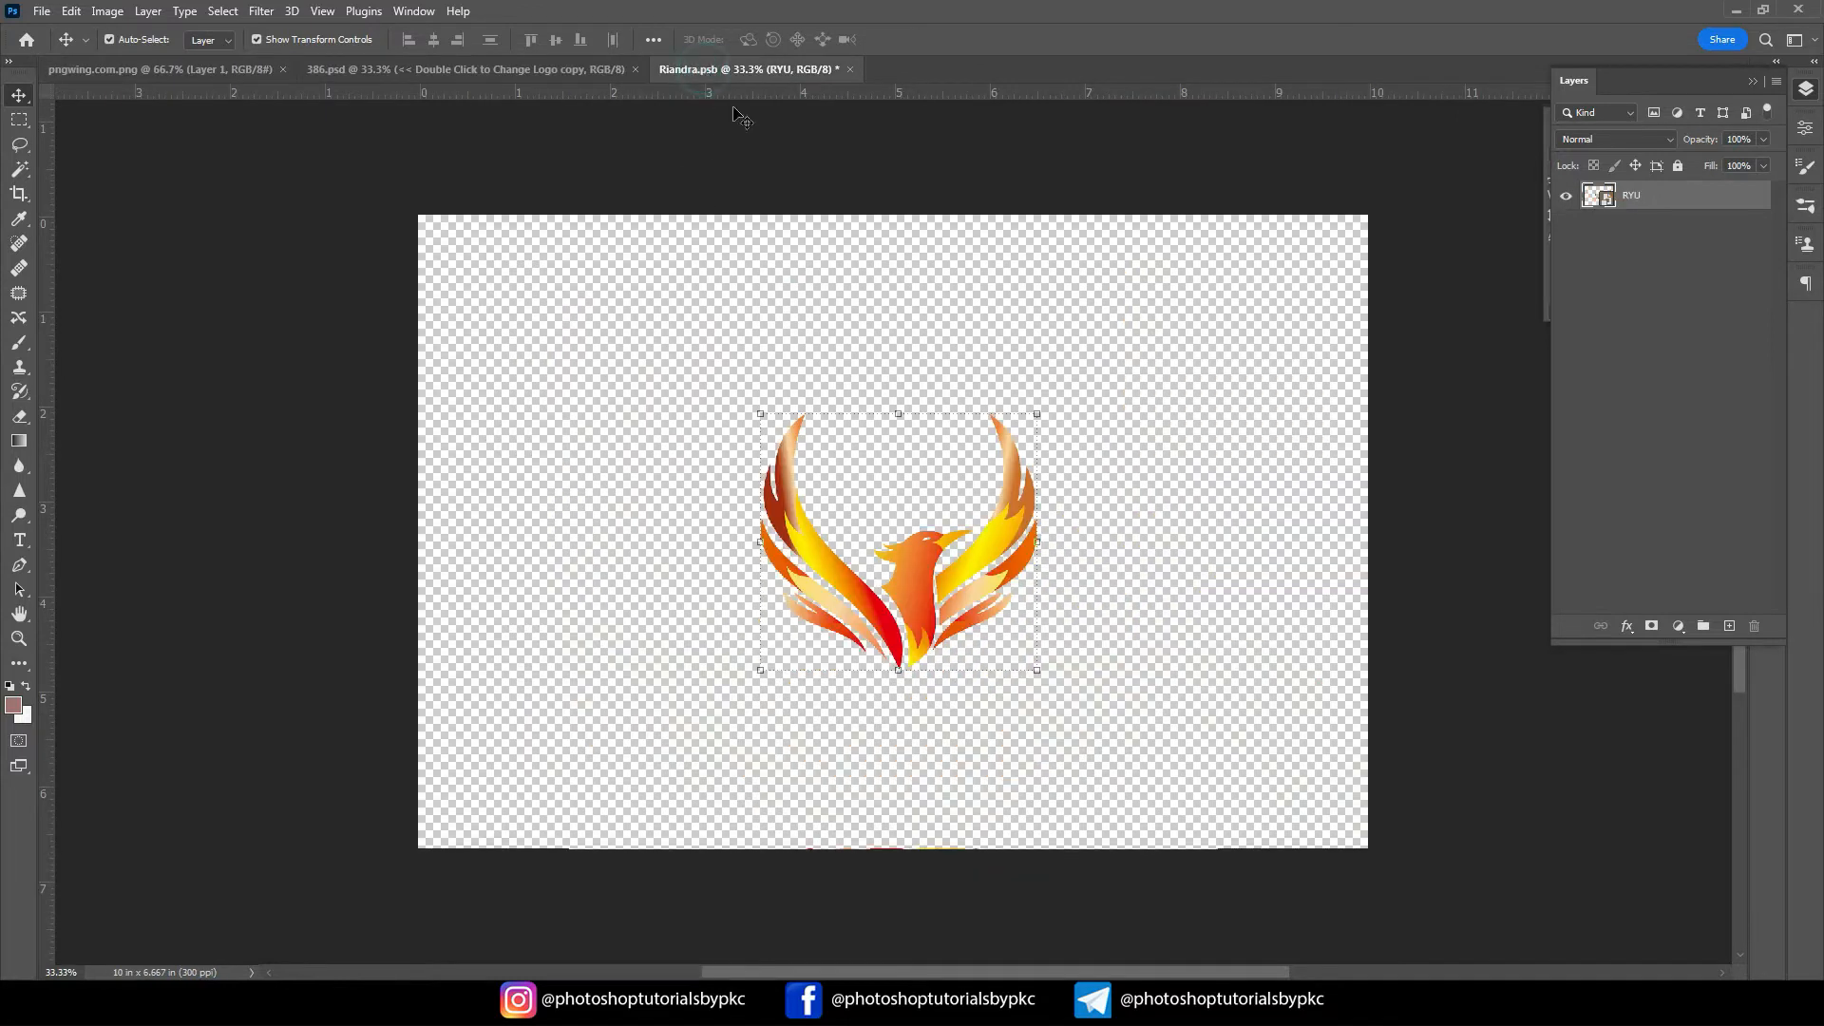
left_click(849, 70)
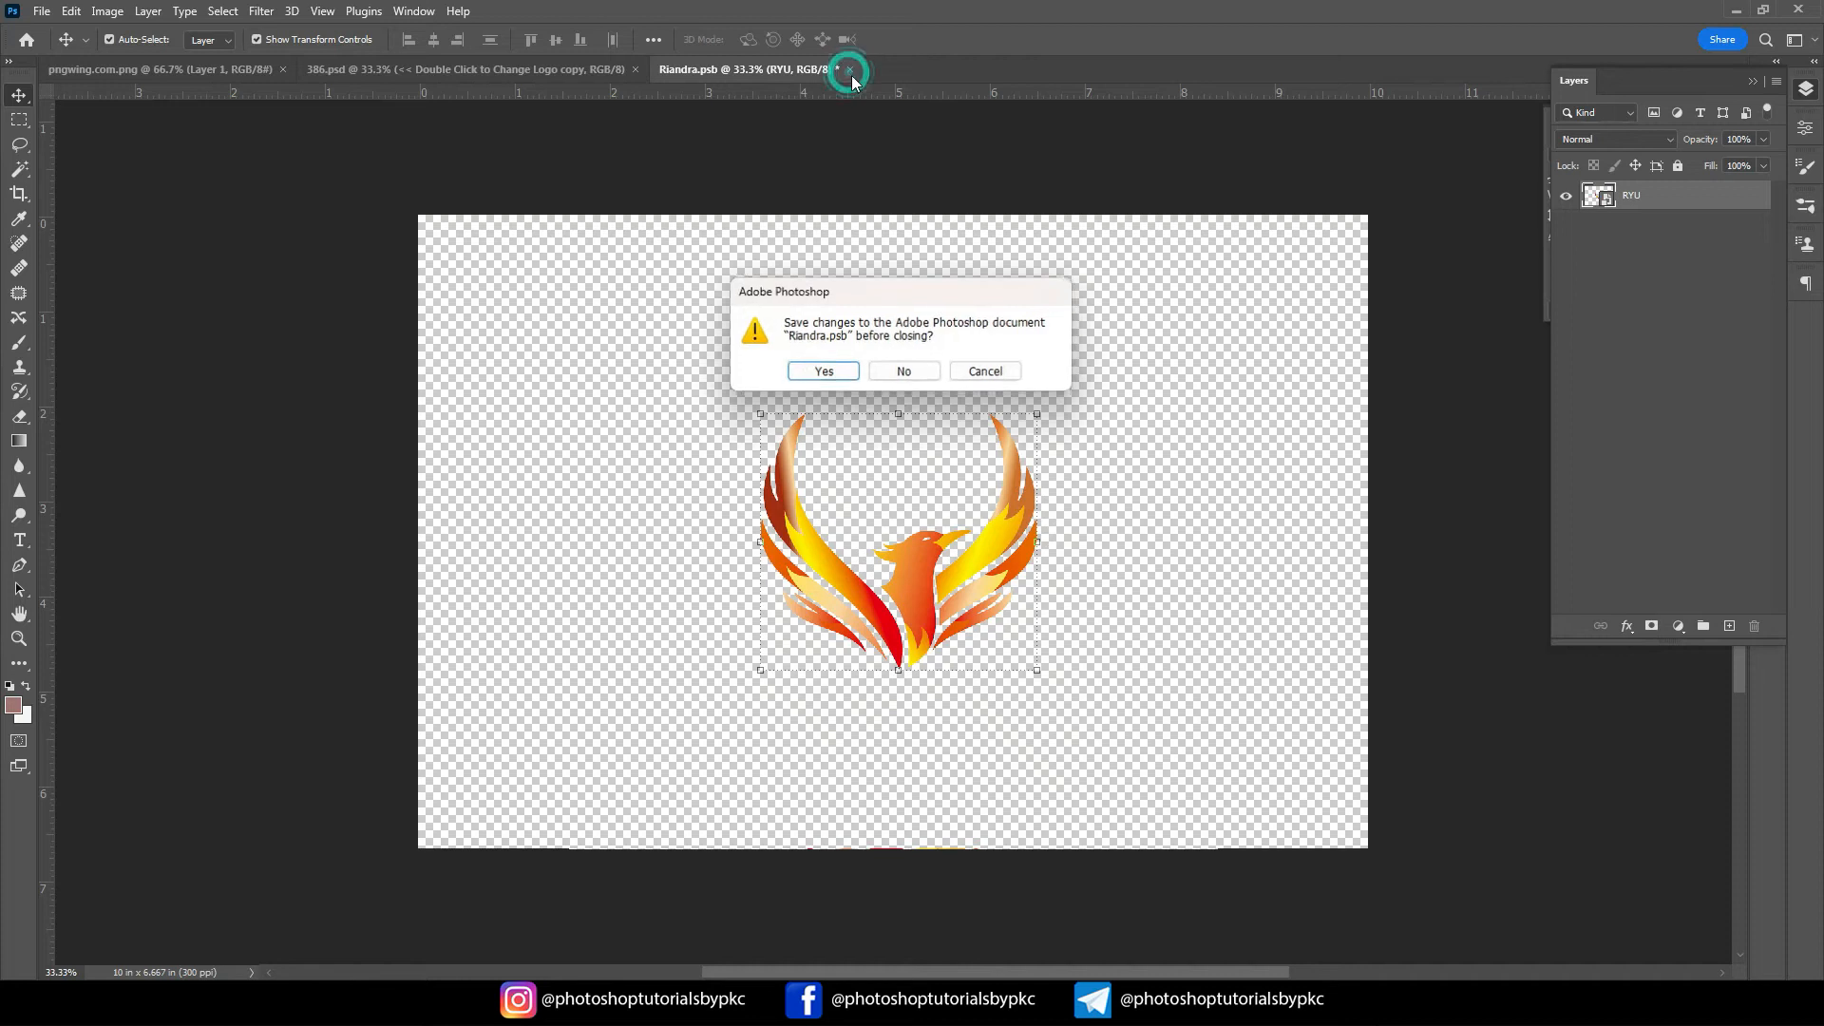
left_click(817, 371)
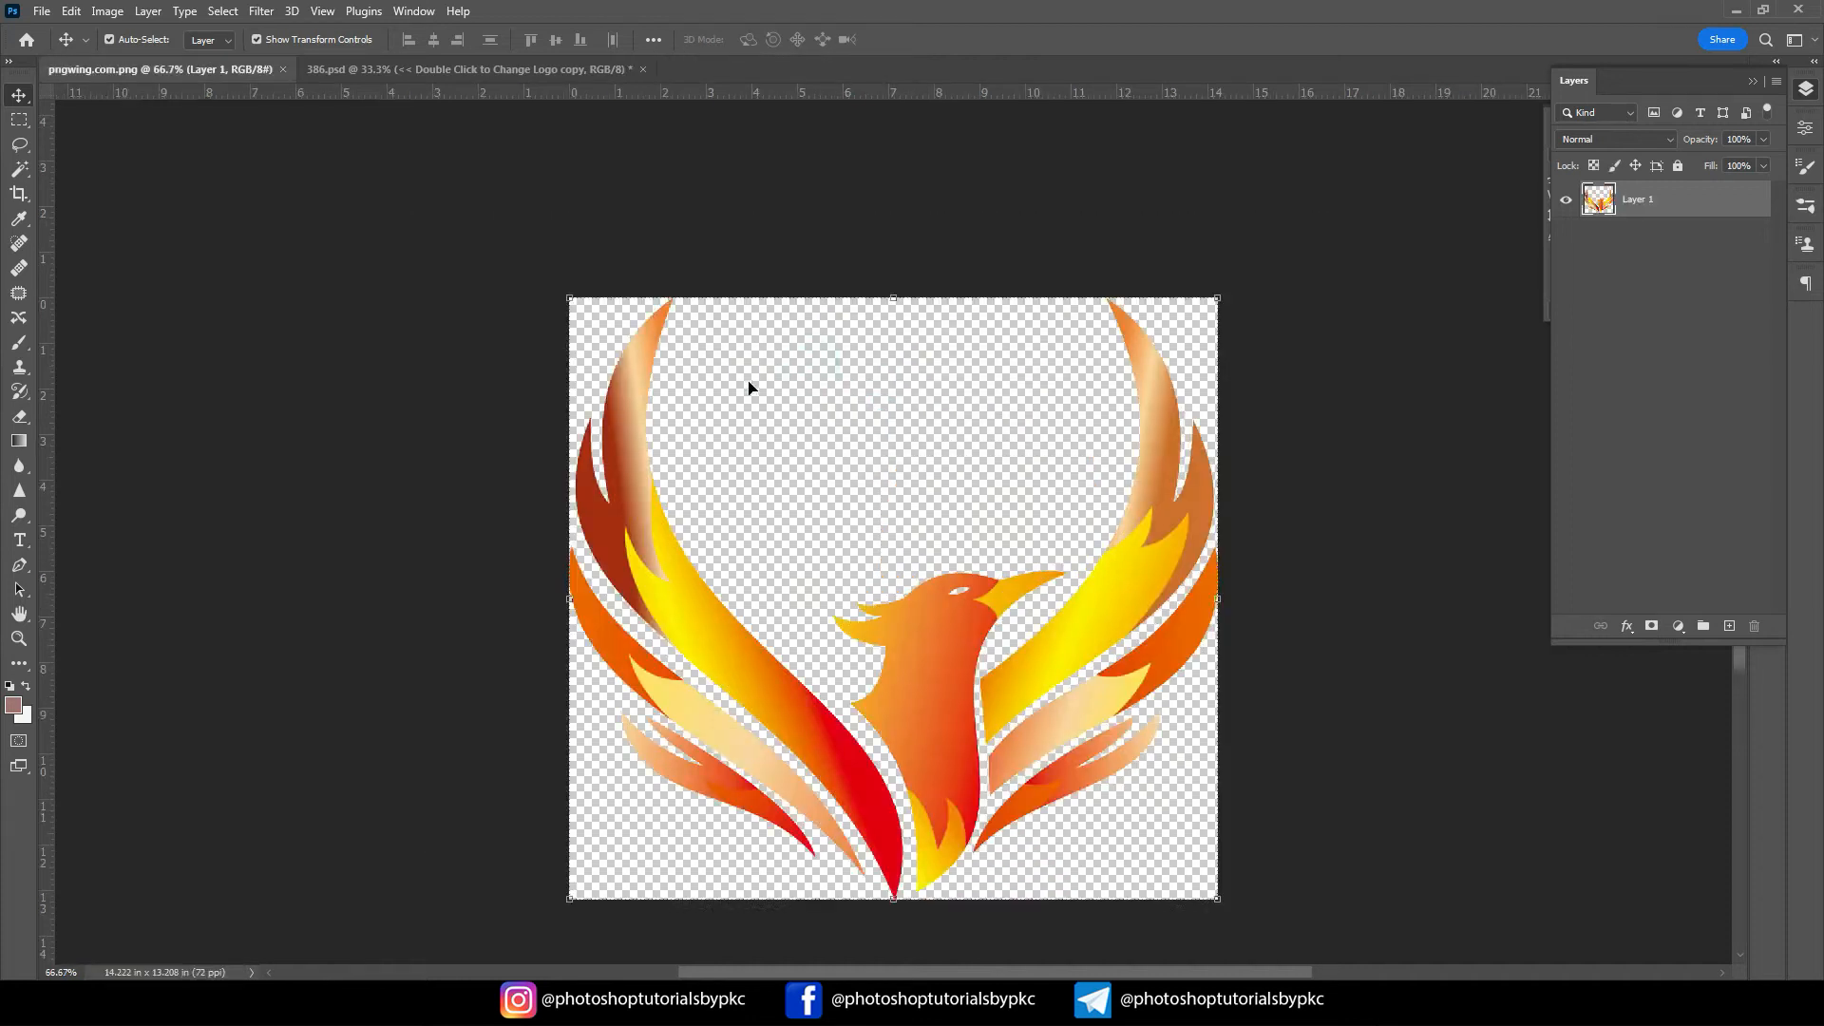
Return to the 386.psd mockup and examine the phoenix logo's surface and edges up close
left_click(366, 66)
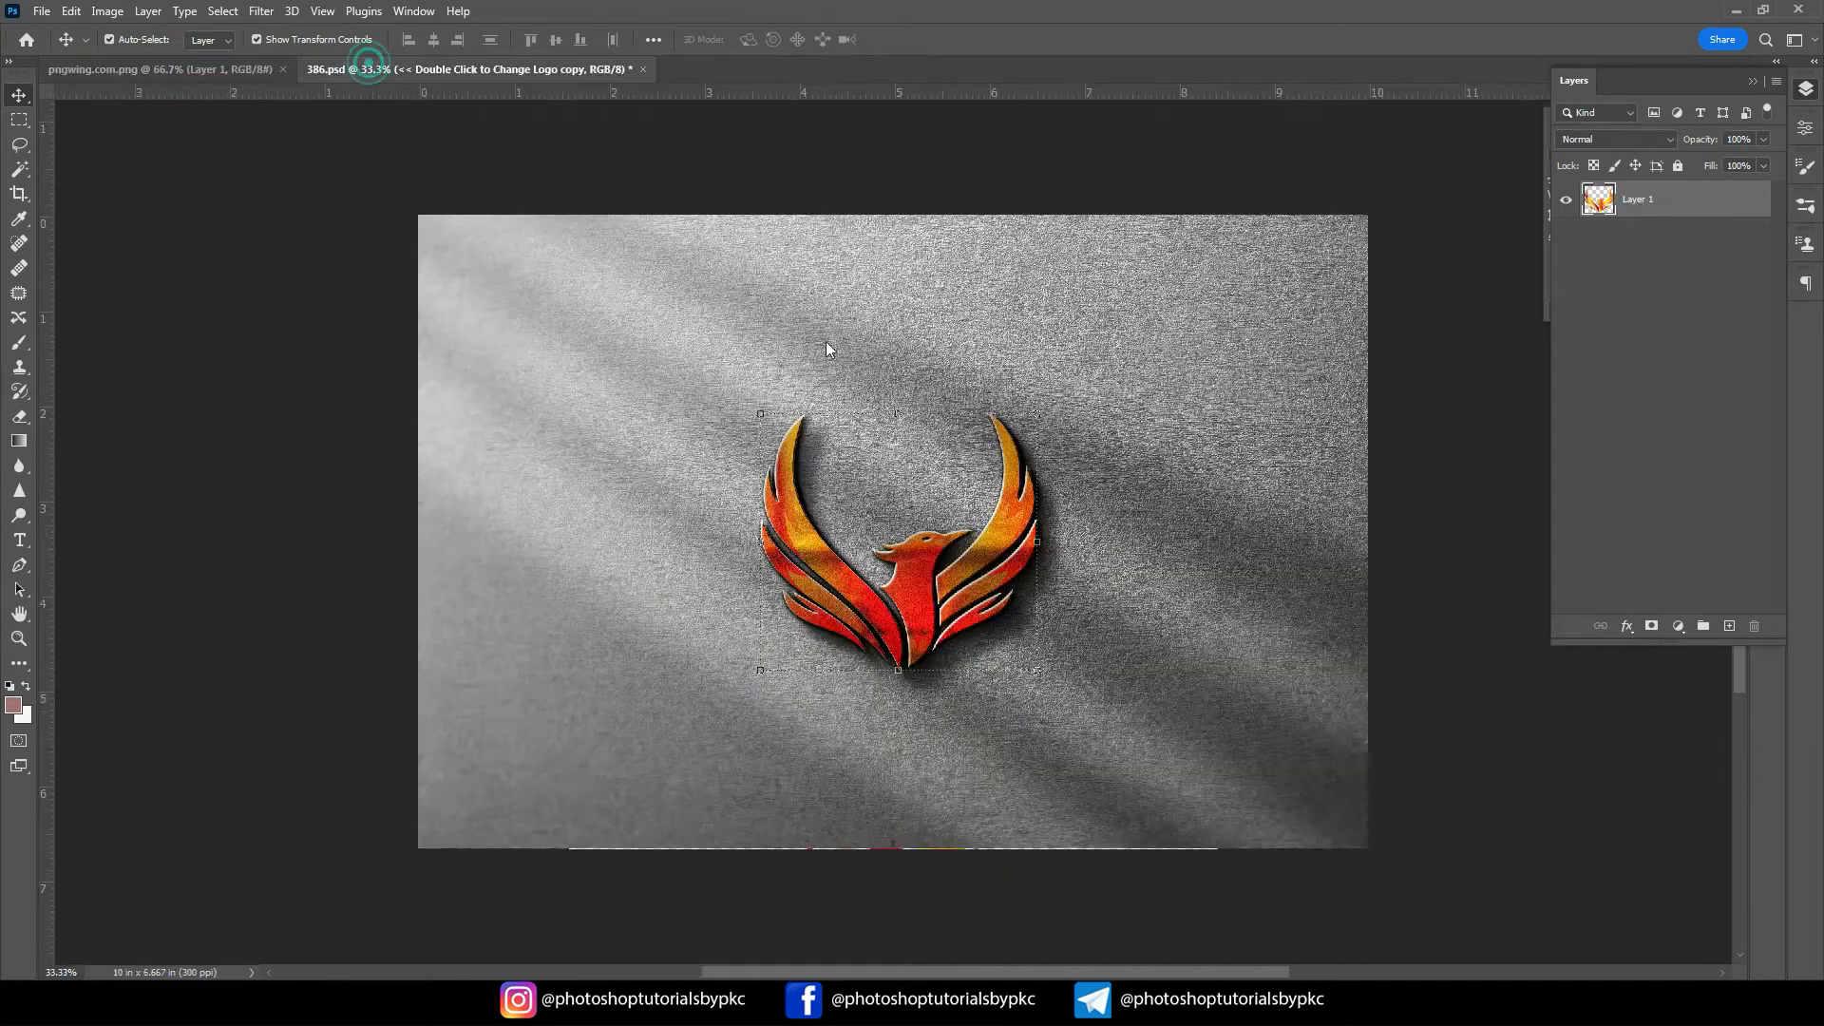
left_click(1151, 616)
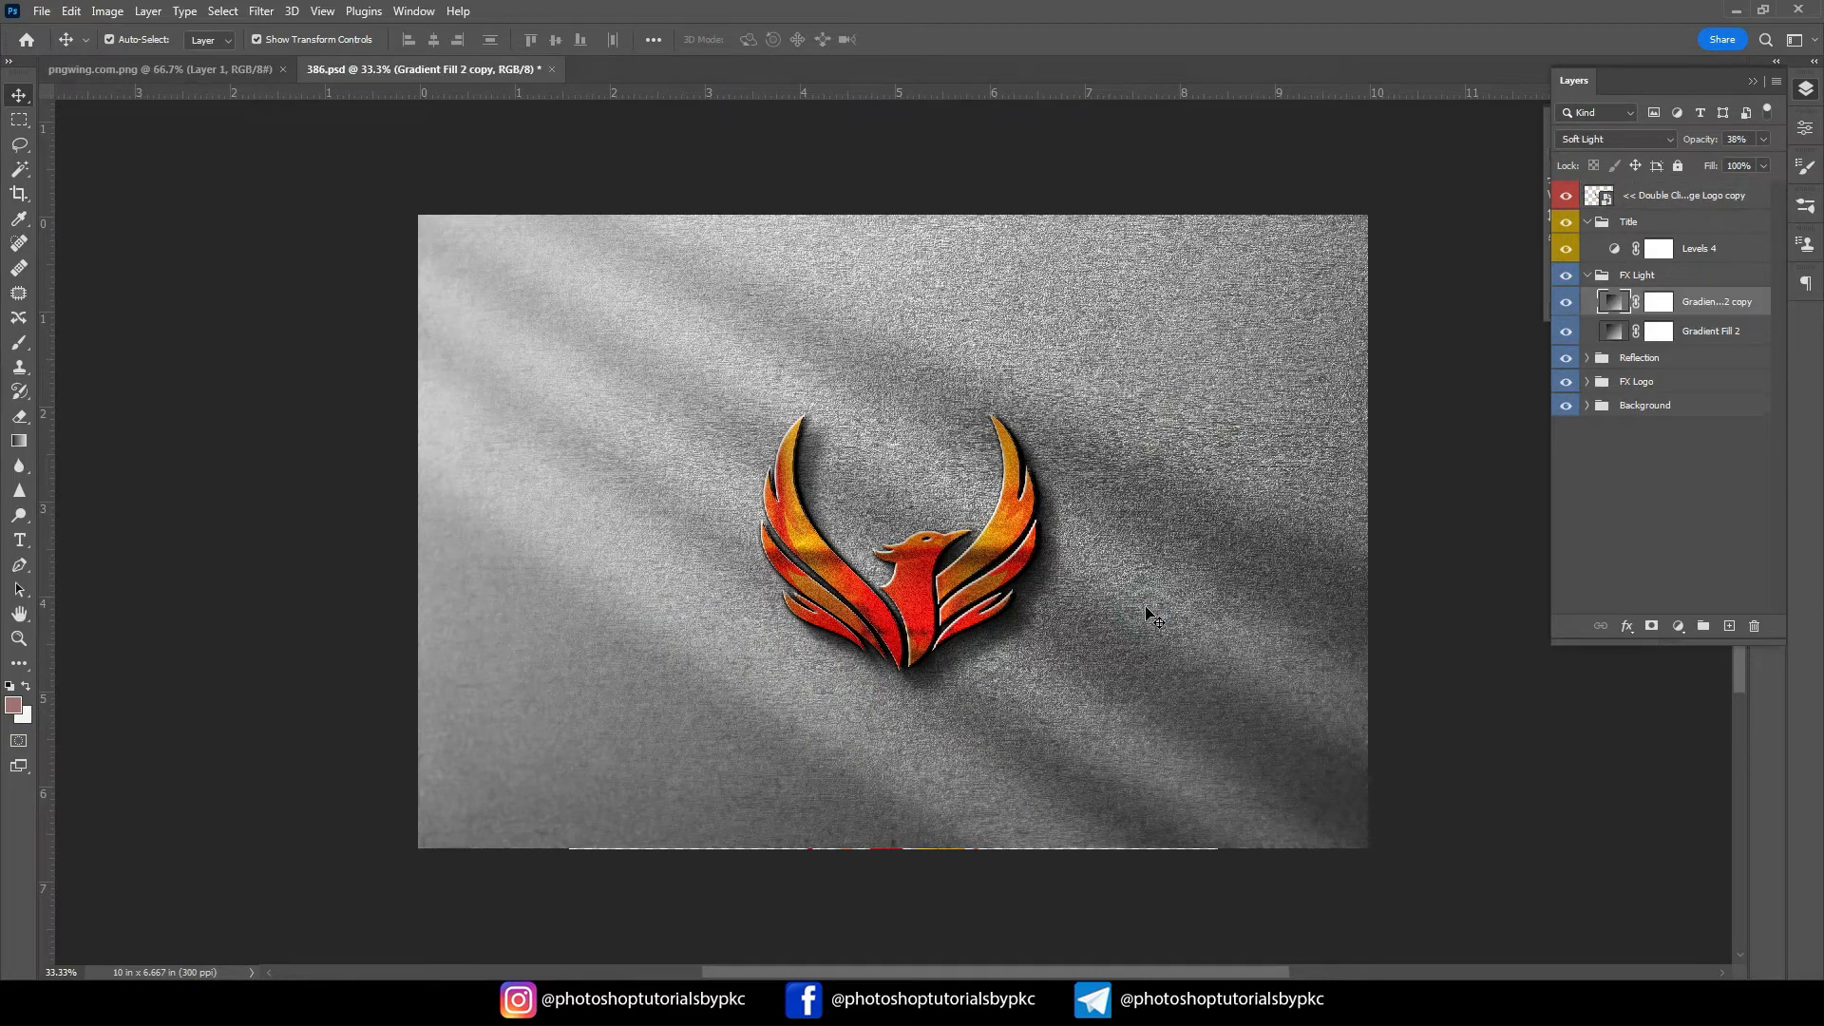
key("ctrl+plus")
key("ctrl+plus")
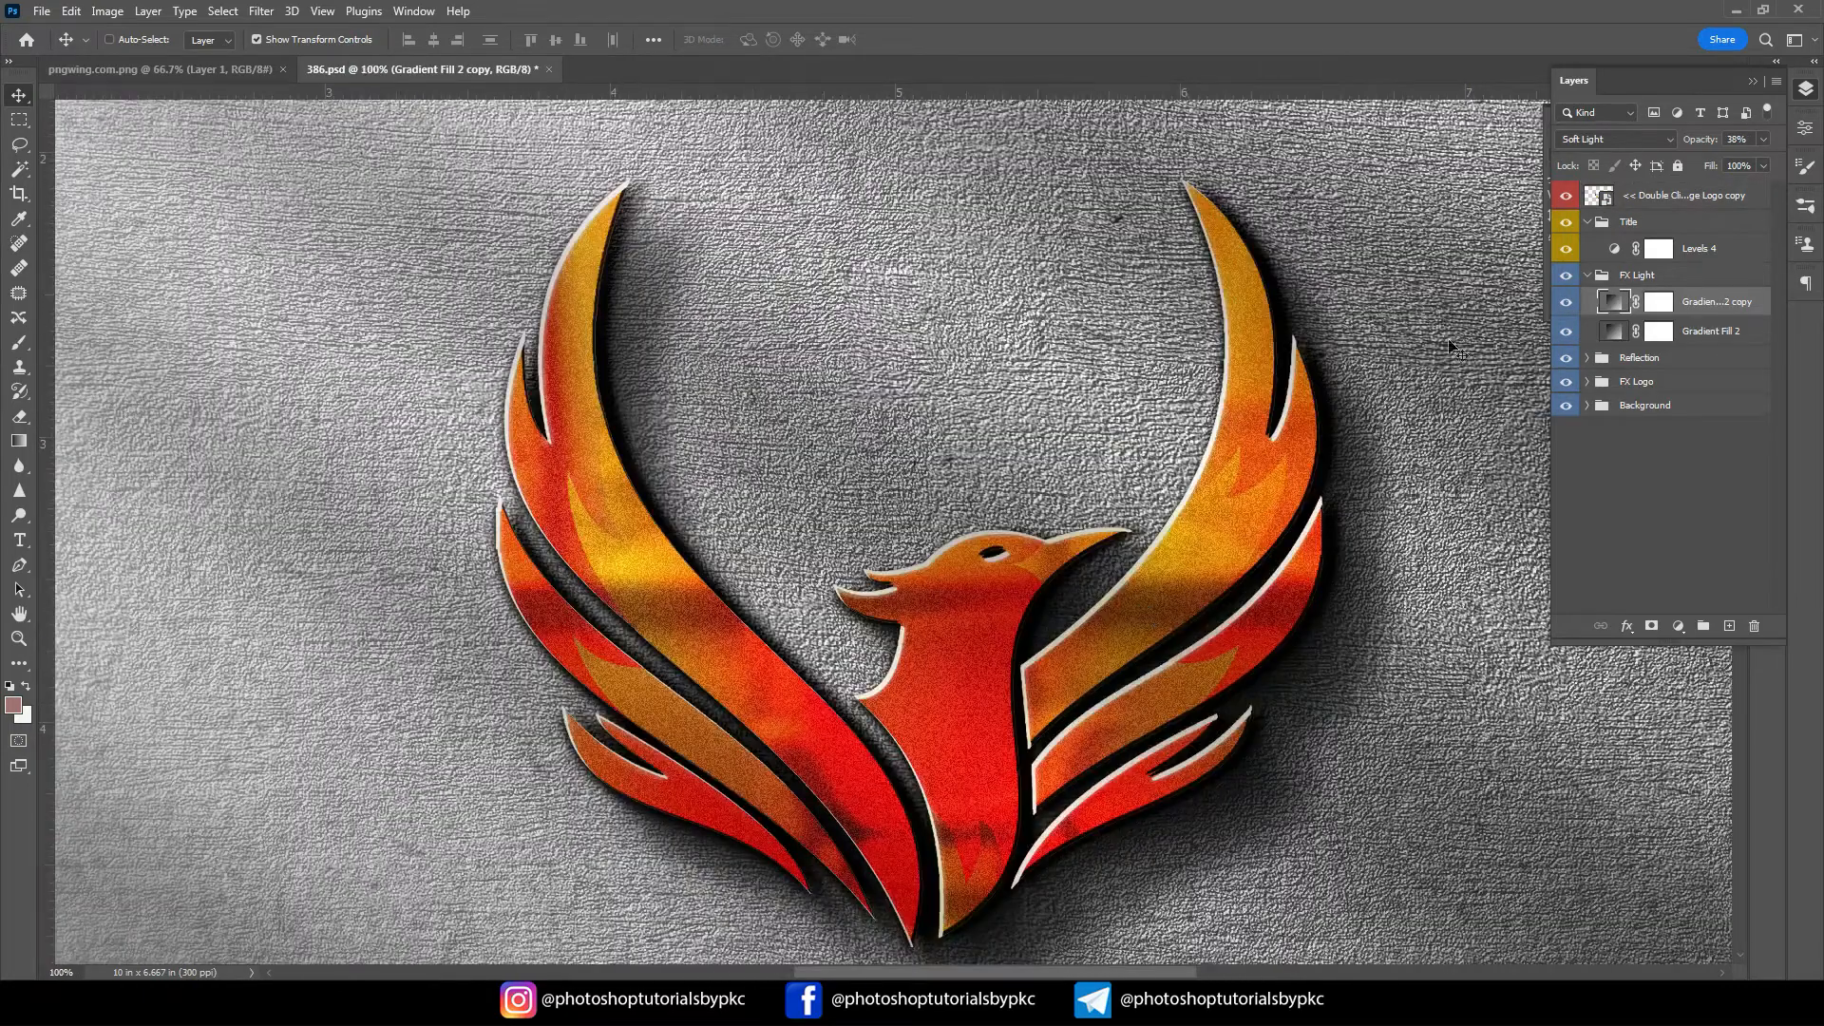
key("ctrl+0")
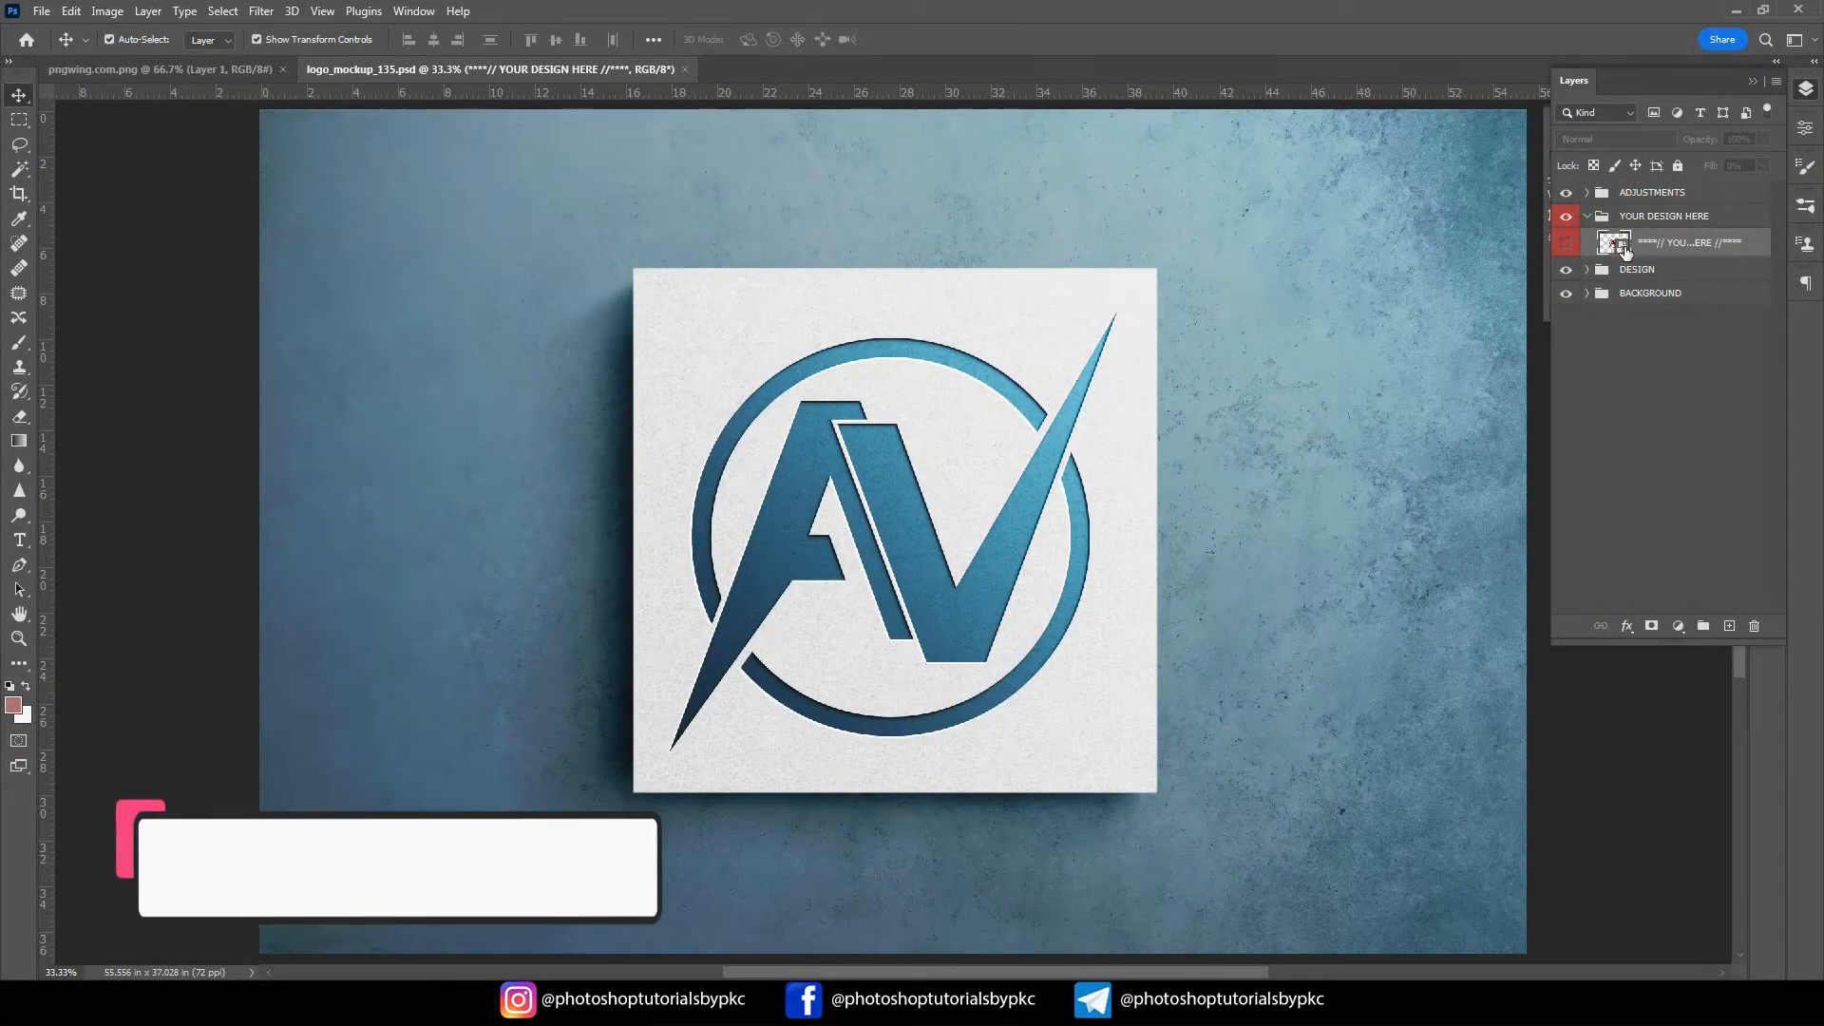
Open the design smart object in the YOUR DESIGN HERE group of logo_mockup_135.psd and copy the phoenix artwork into it
double_click(1619, 245)
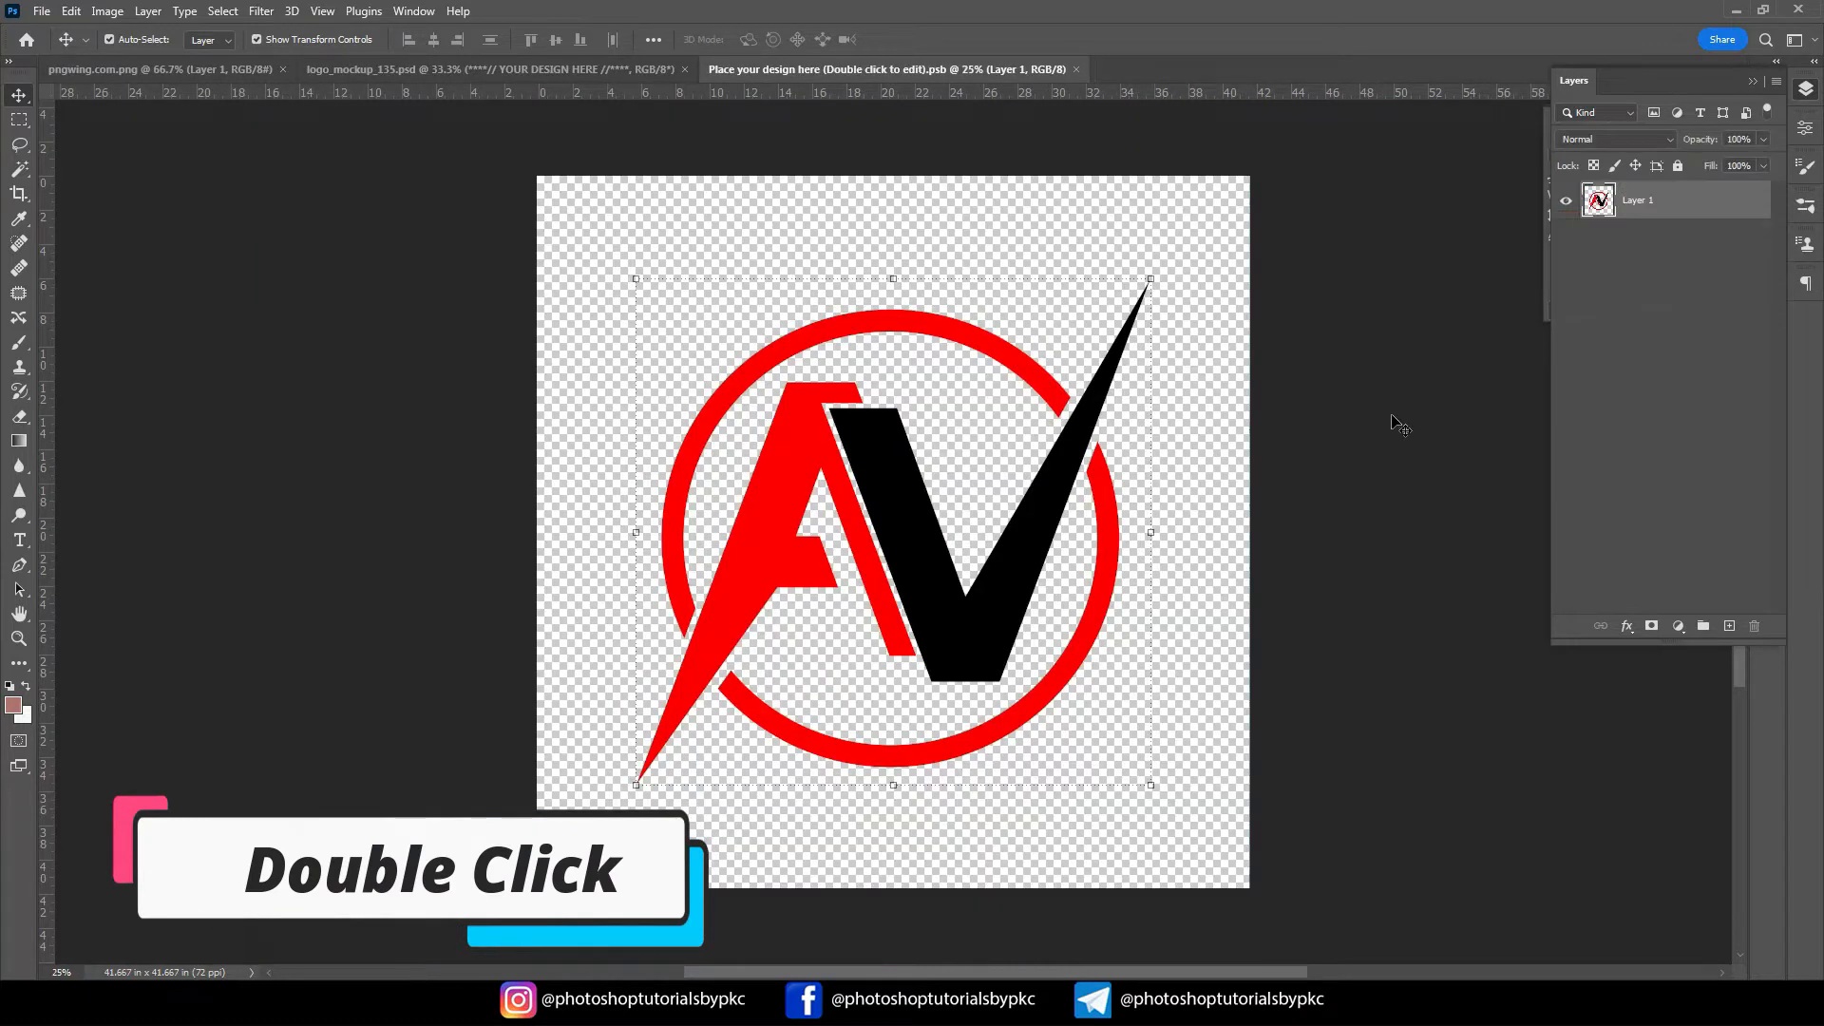
left_click(198, 69)
mouse_move(916, 591)
left_mouse_down()
mouse_move(979, 299)
mouse_move(888, 48)
mouse_move(847, 78)
mouse_move(915, 571)
left_mouse_up()
Enlarge the phoenix layer to slightly wider than the AV logo and centre it horizontally on the square canvas
left_click_drag(912, 456, 925, 220)
left_click_drag(925, 583, 905, 663)
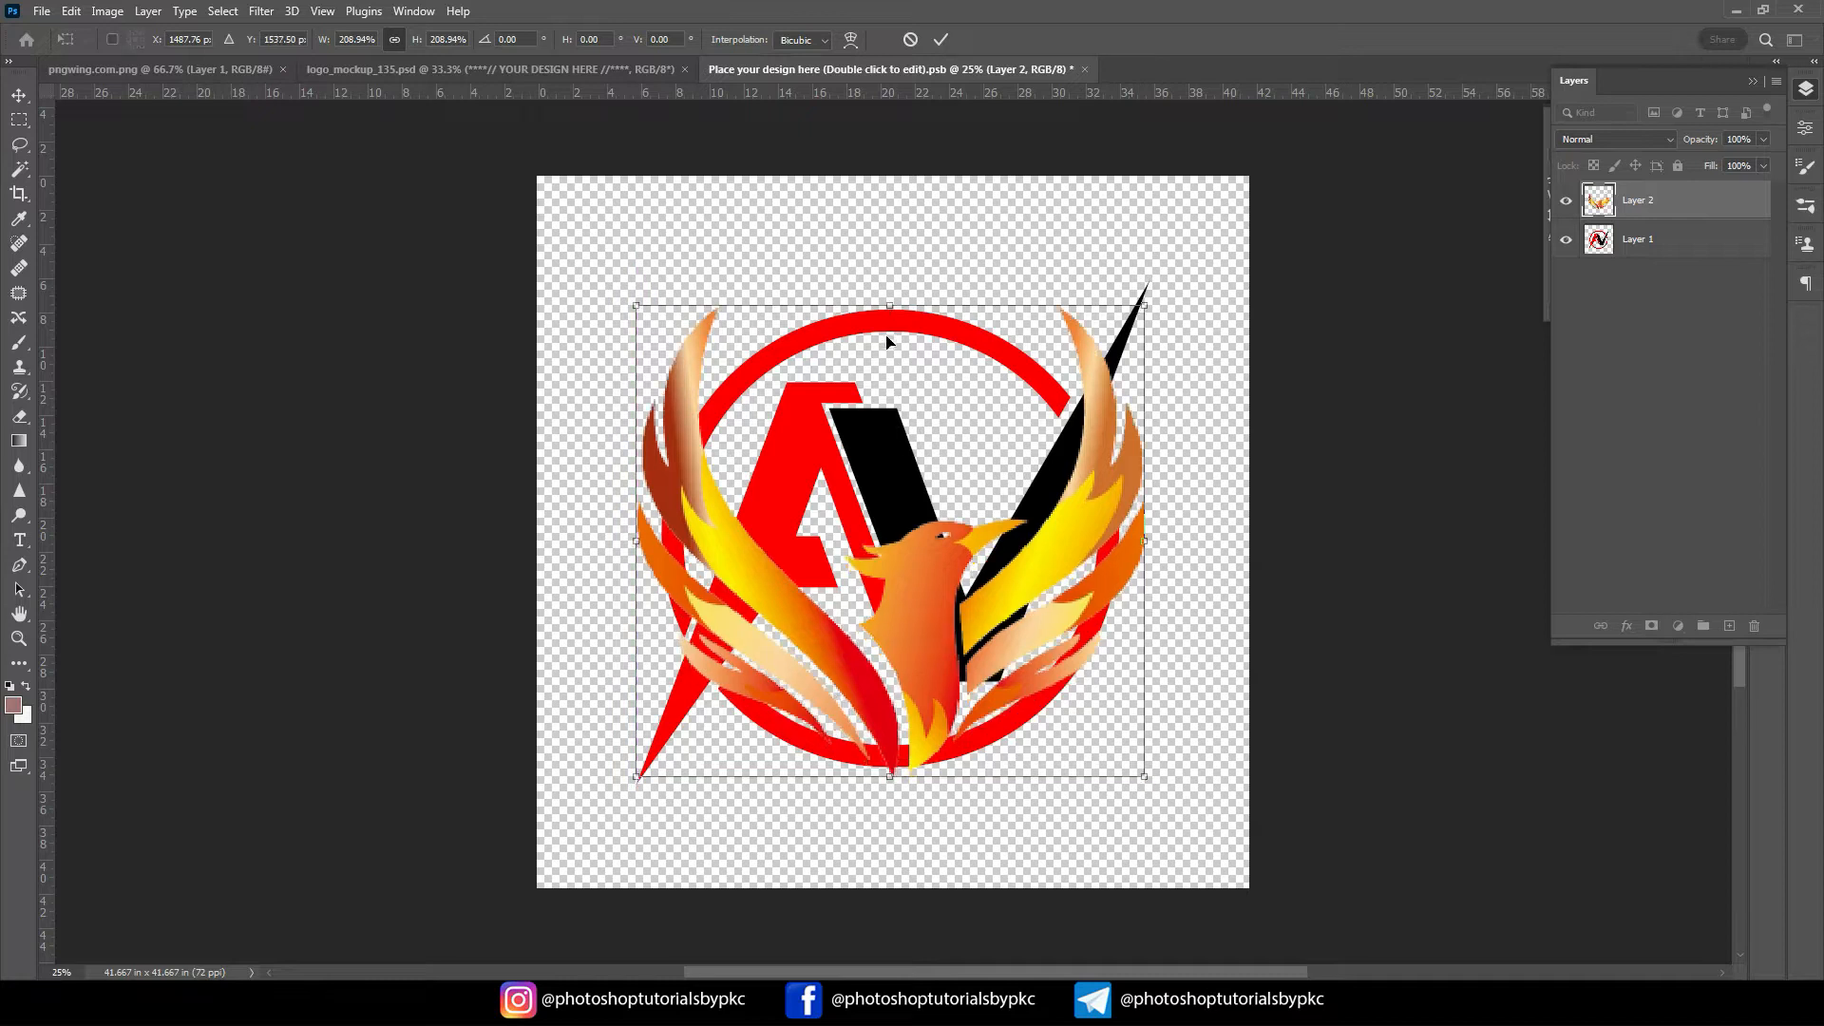
left_click_drag(893, 305, 892, 271)
key("Return")
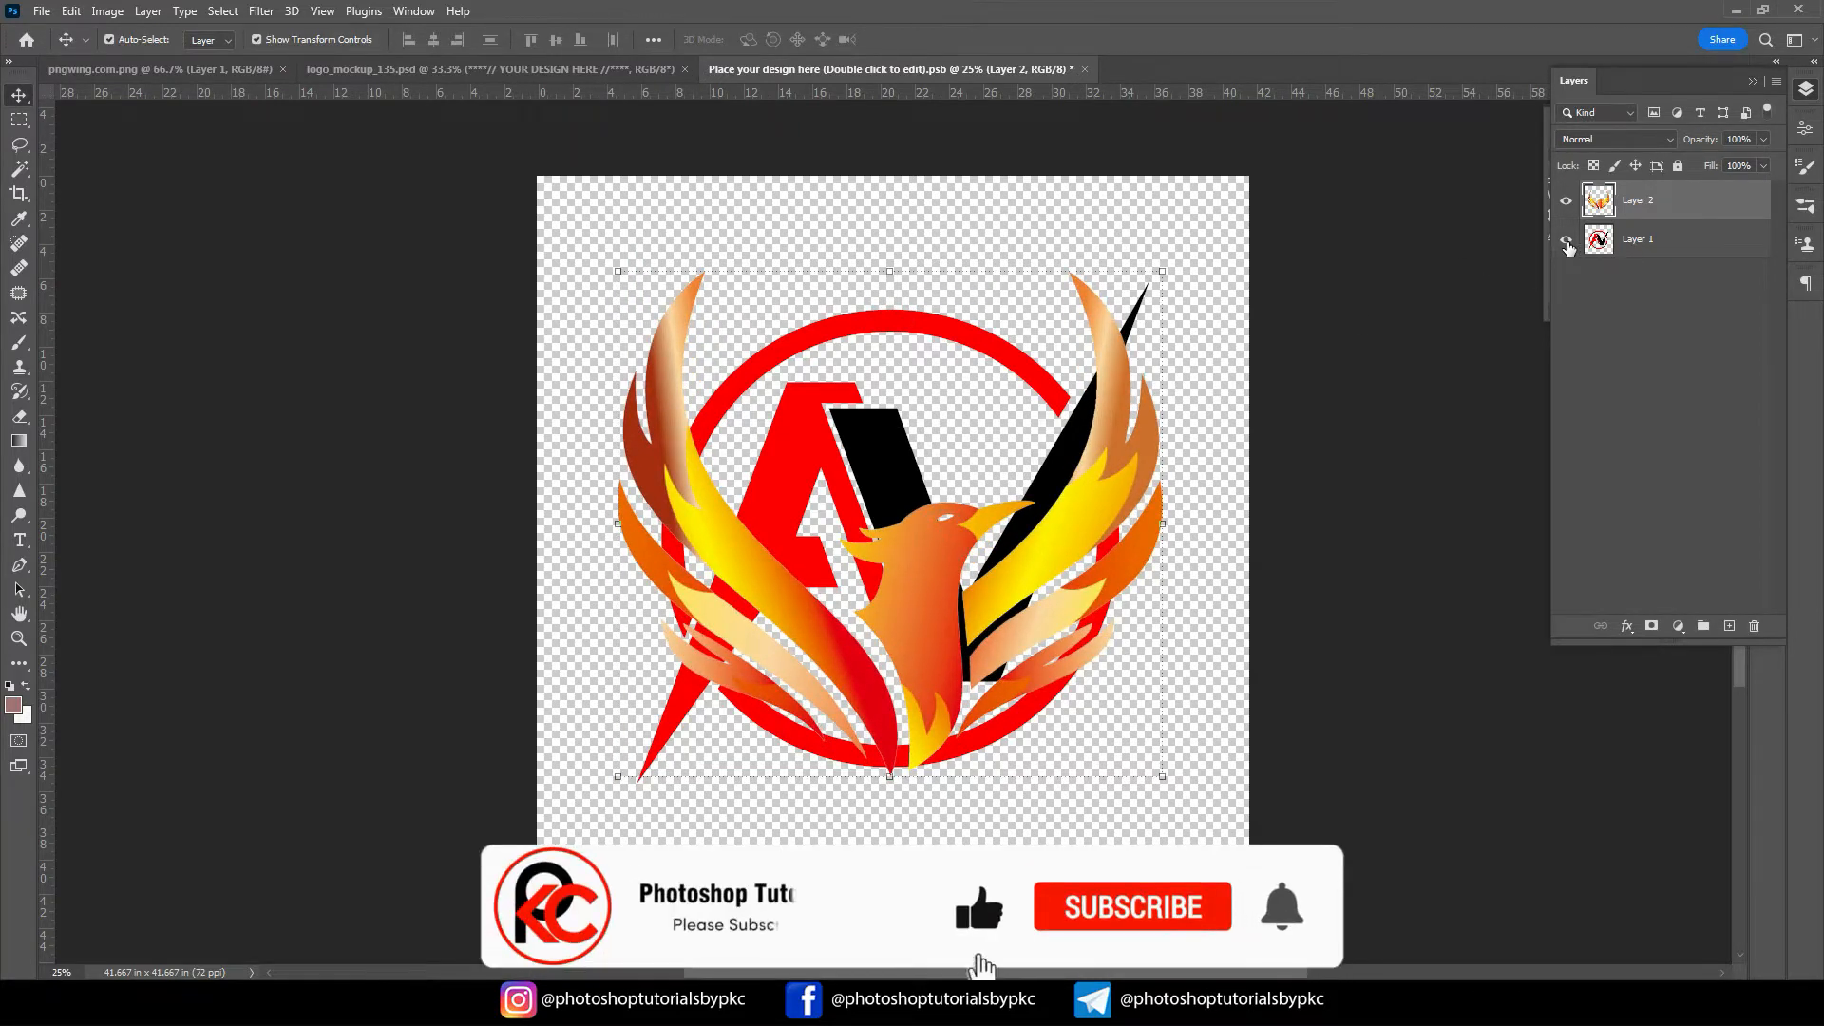
Hide Layer 1 with the AV logo, and save and close the design smart object
left_click(1566, 239)
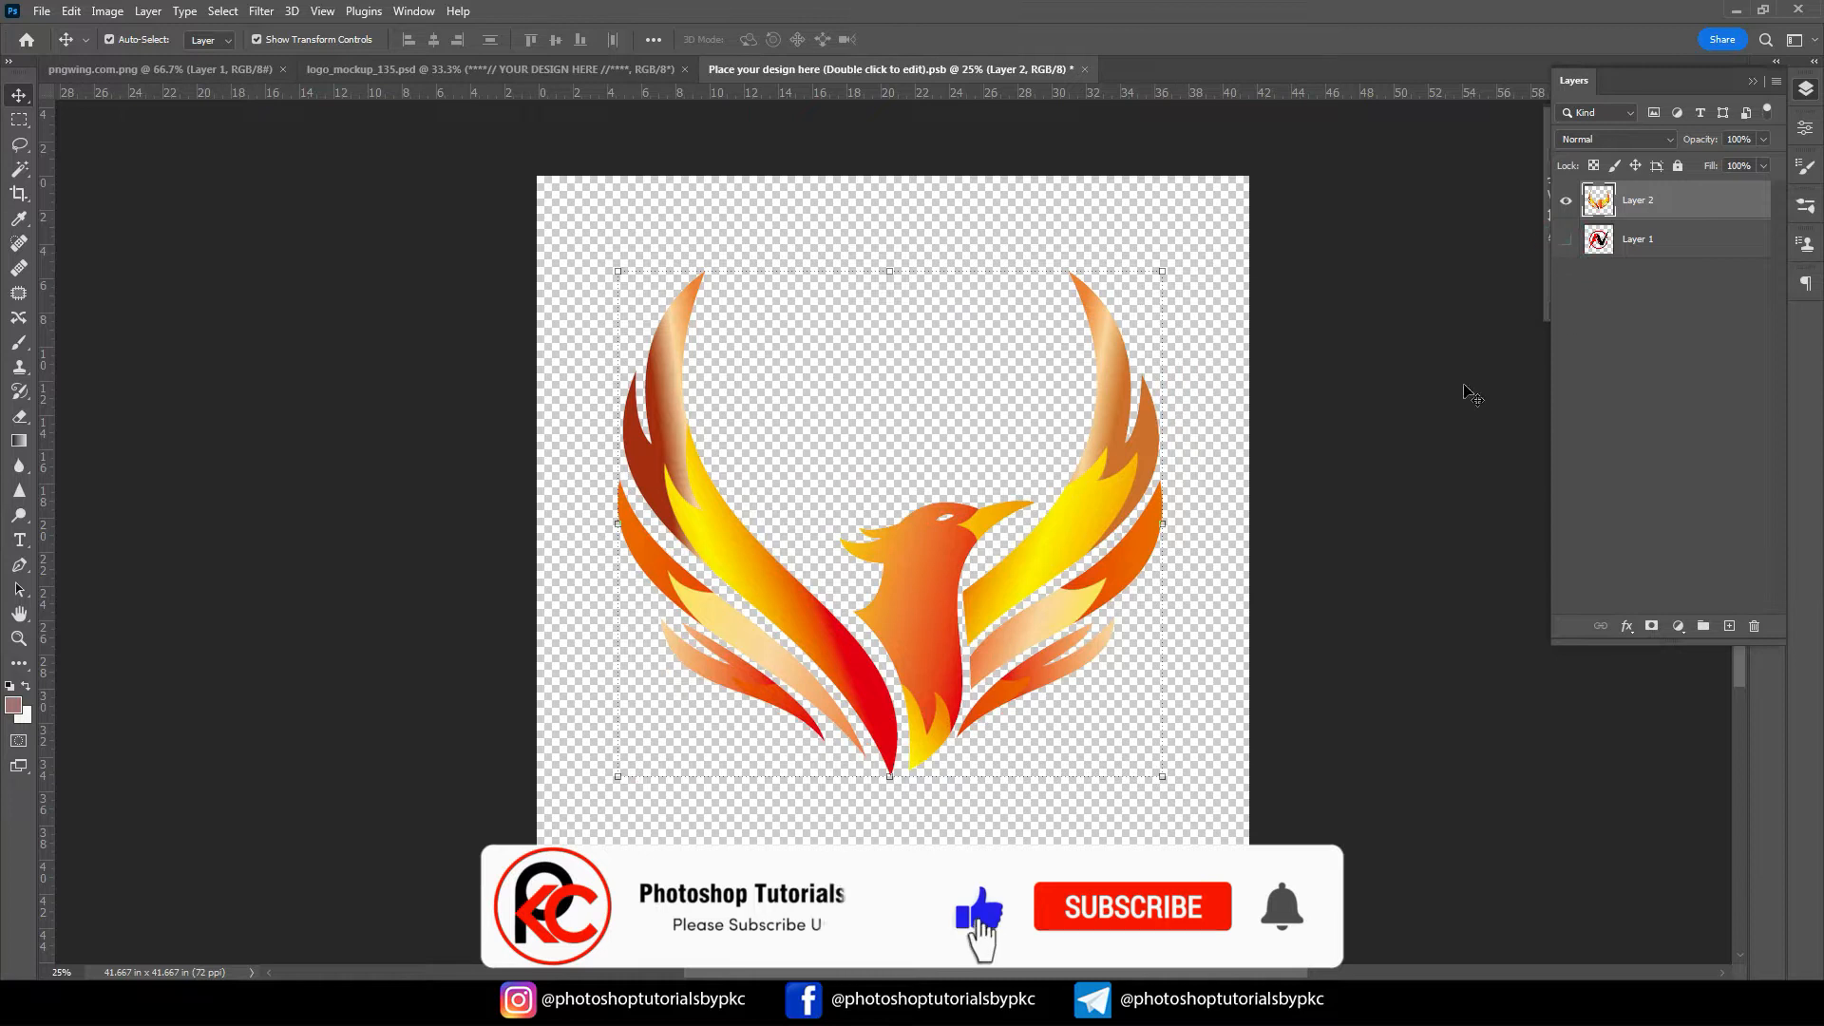
left_click(1086, 71)
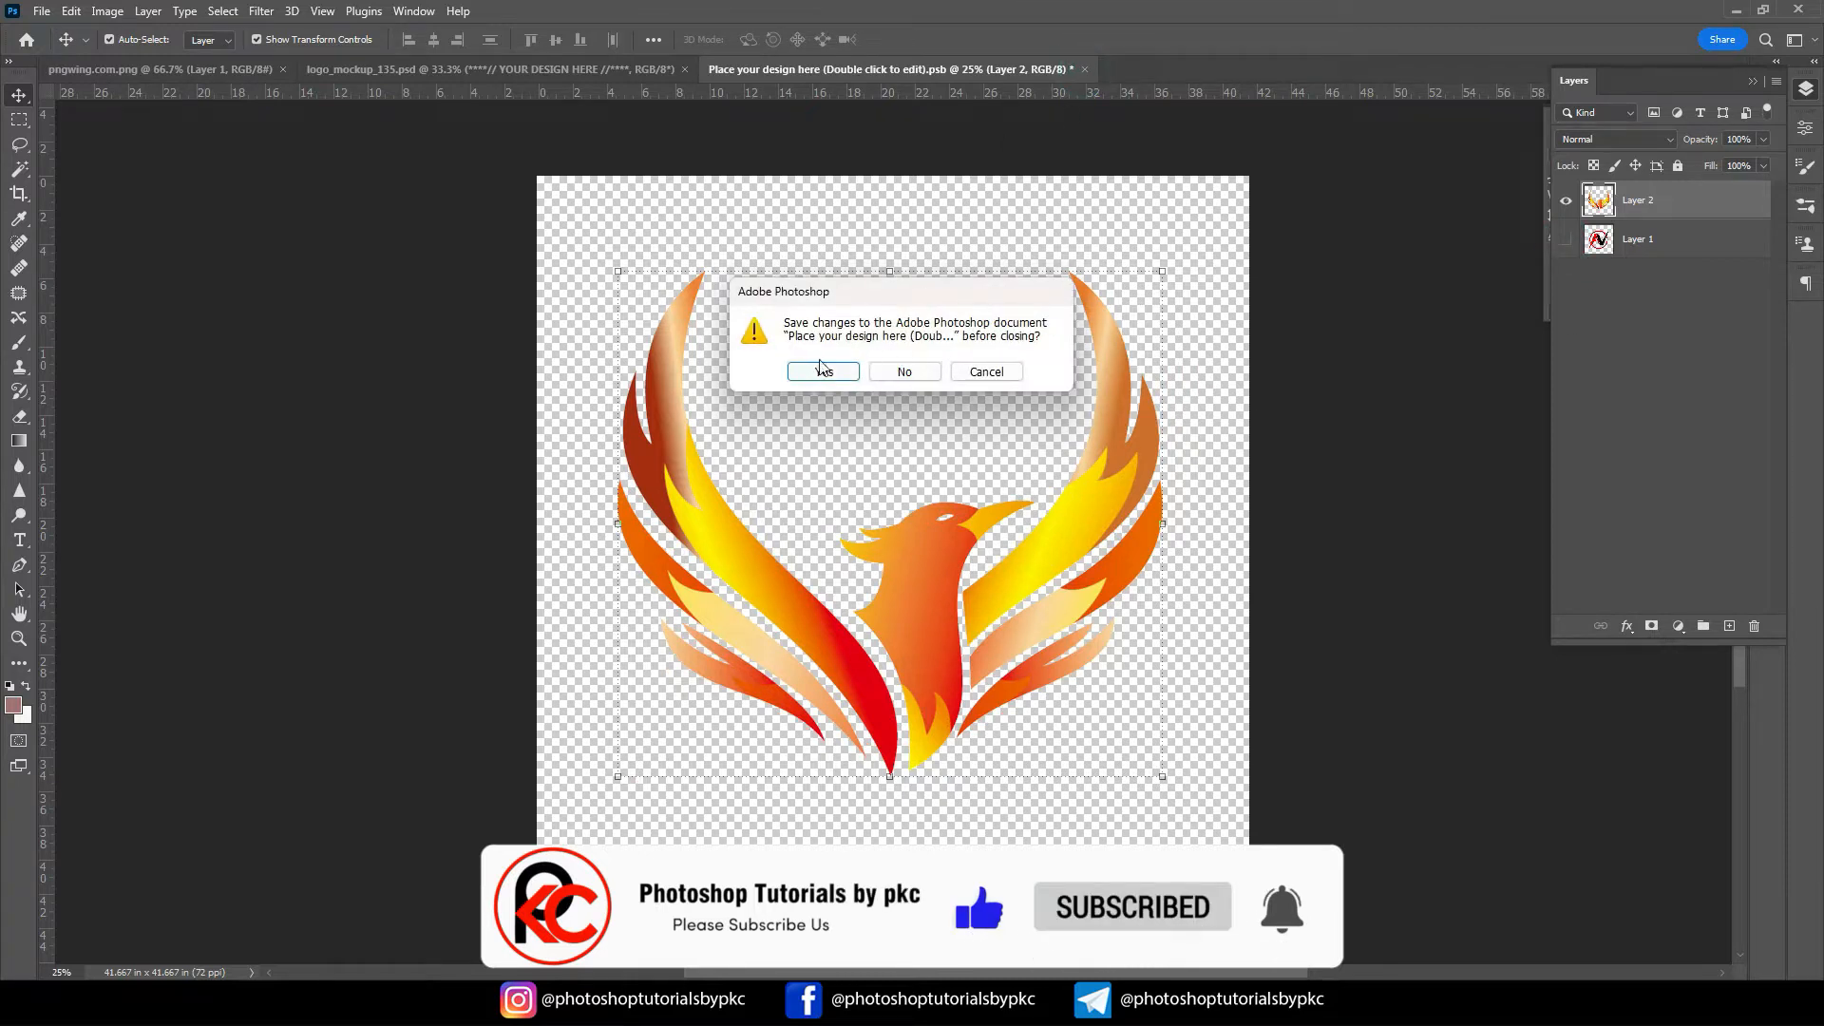
left_click(823, 370)
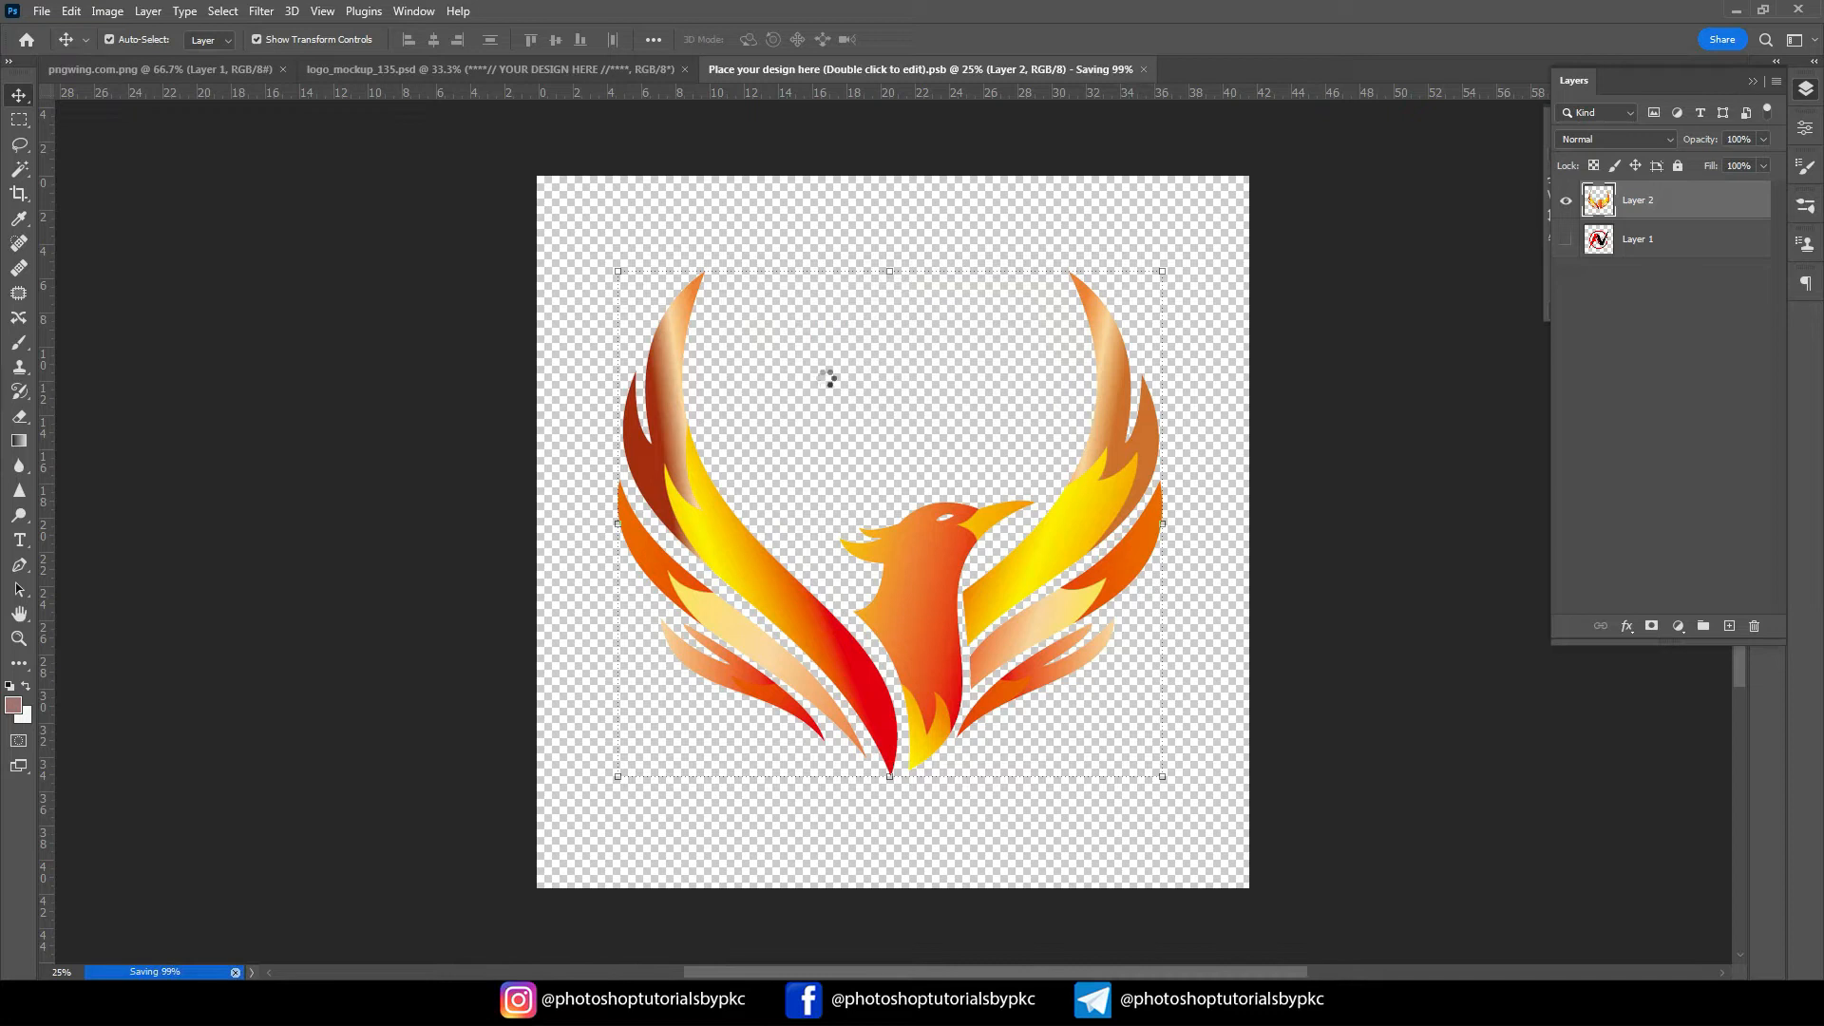
Return to the logo_mockup_135.psd mockup and examine the cut-out phoenix logo up close
left_click(441, 67)
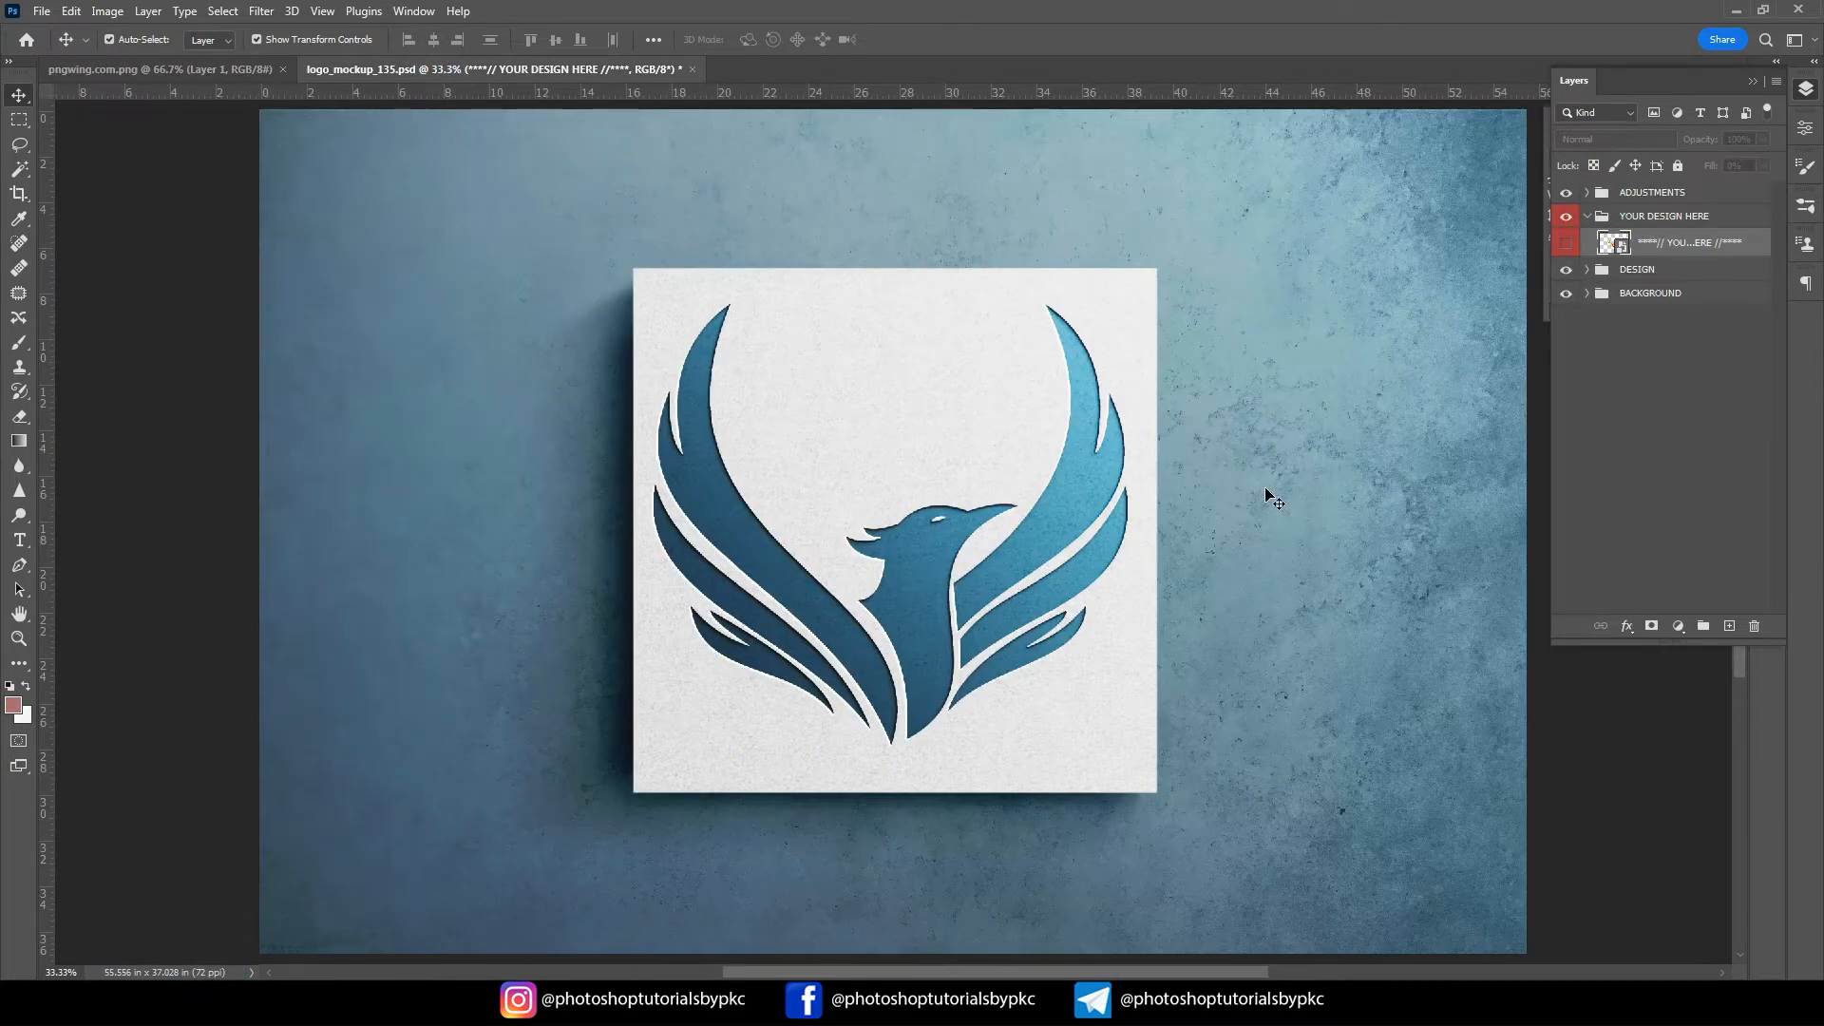
key("ctrl+1")
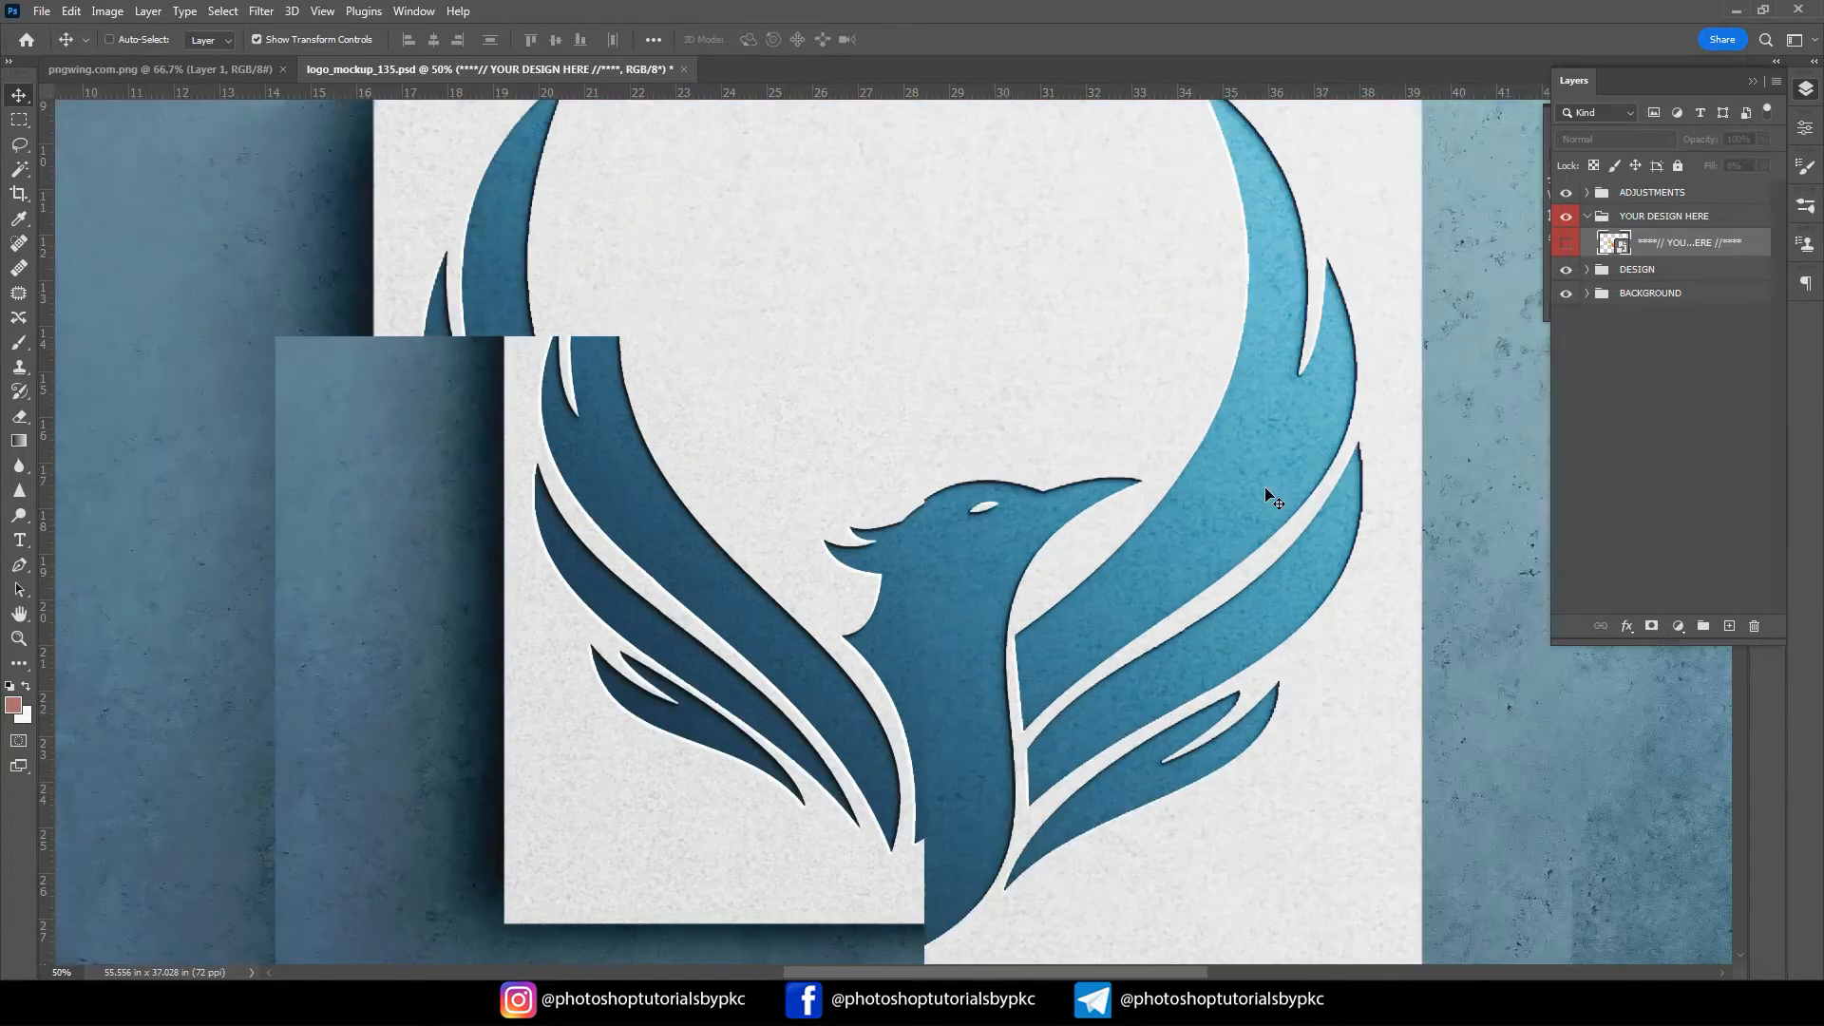
key("ctrl+minus")
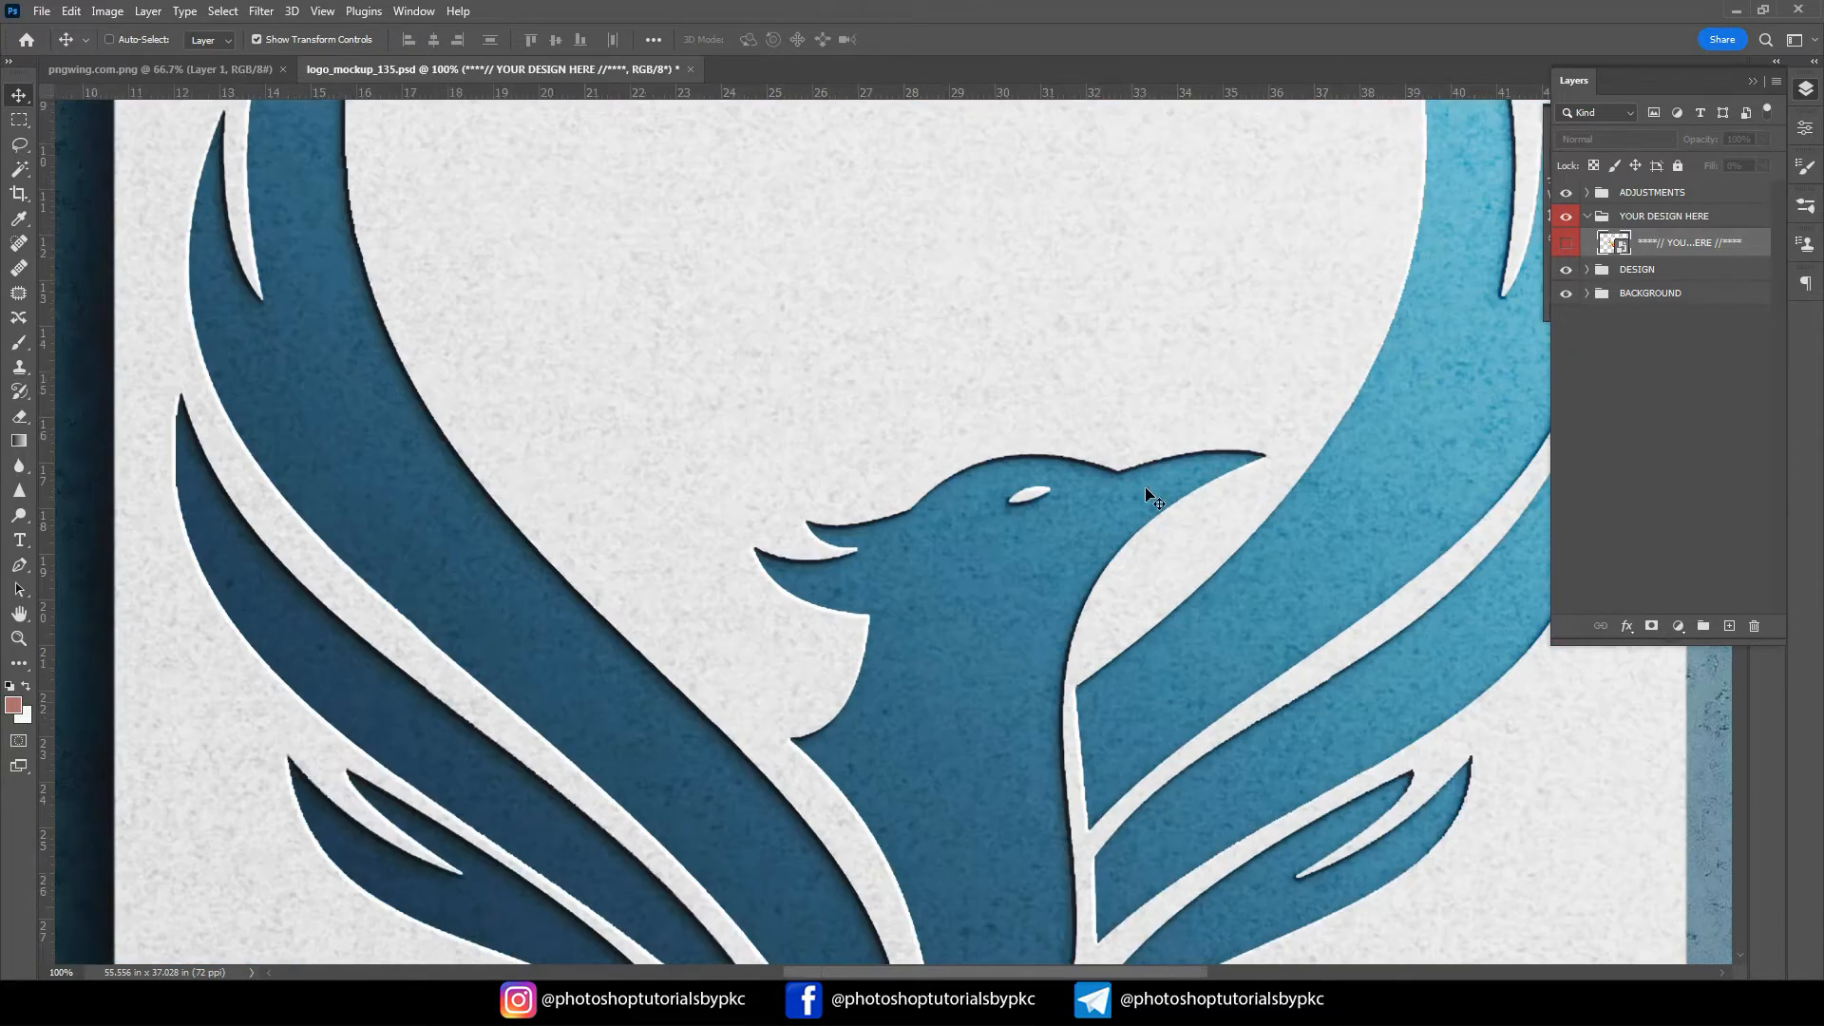
key("ctrl+0")
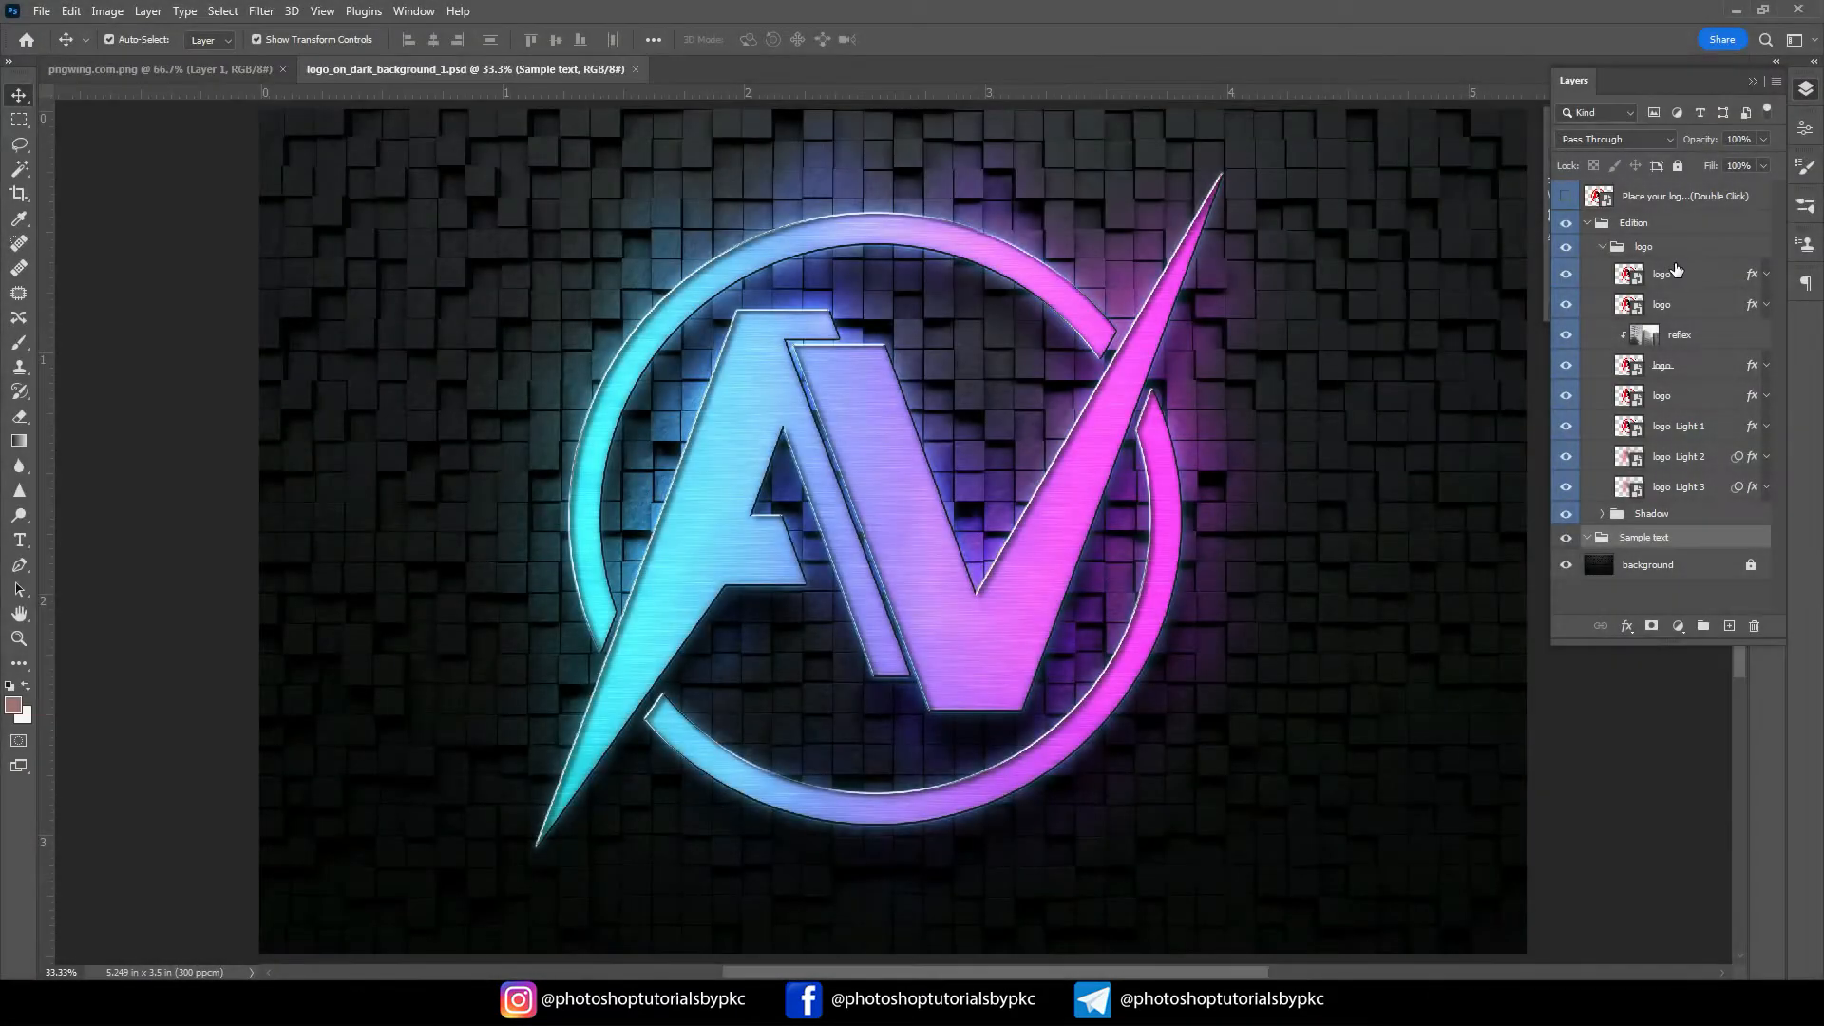
Open the place-your-logo smart object of logo_on_dark_background_1.psd and copy the phoenix artwork from pngwing.com.png into it
double_click(1606, 202)
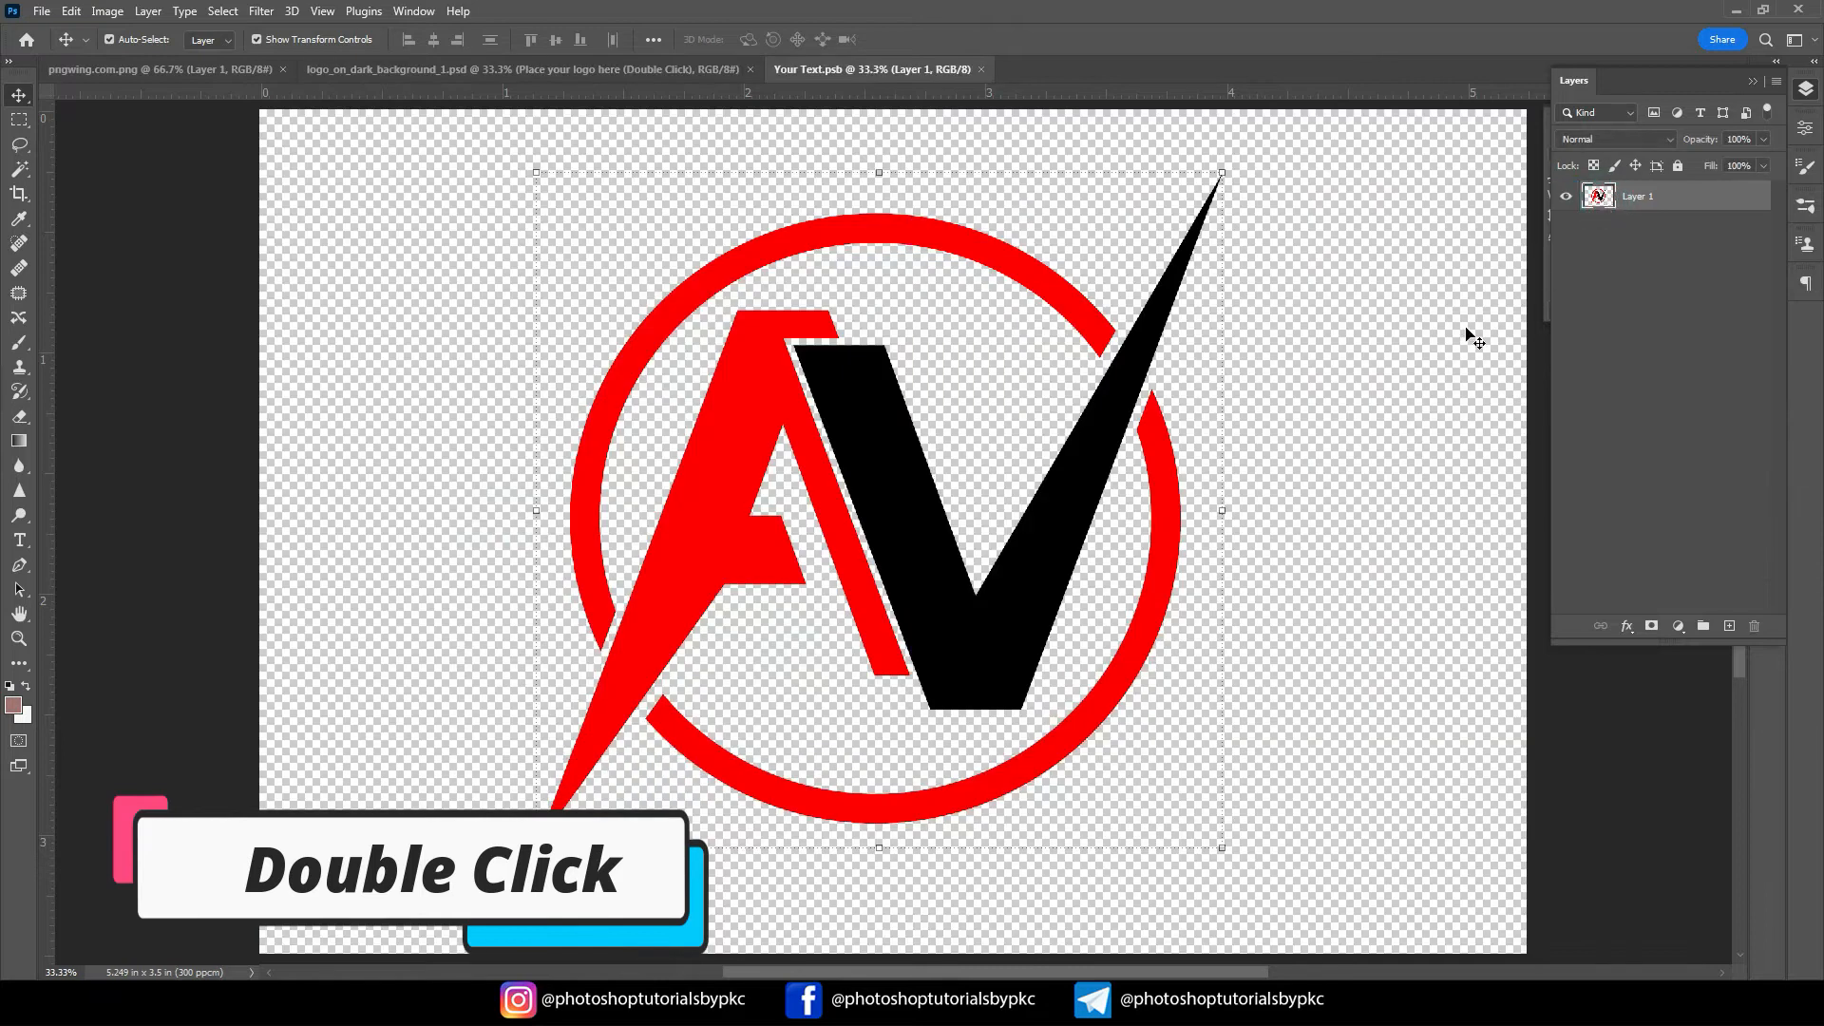
left_click(178, 65)
left_click_drag(1137, 595, 867, 108)
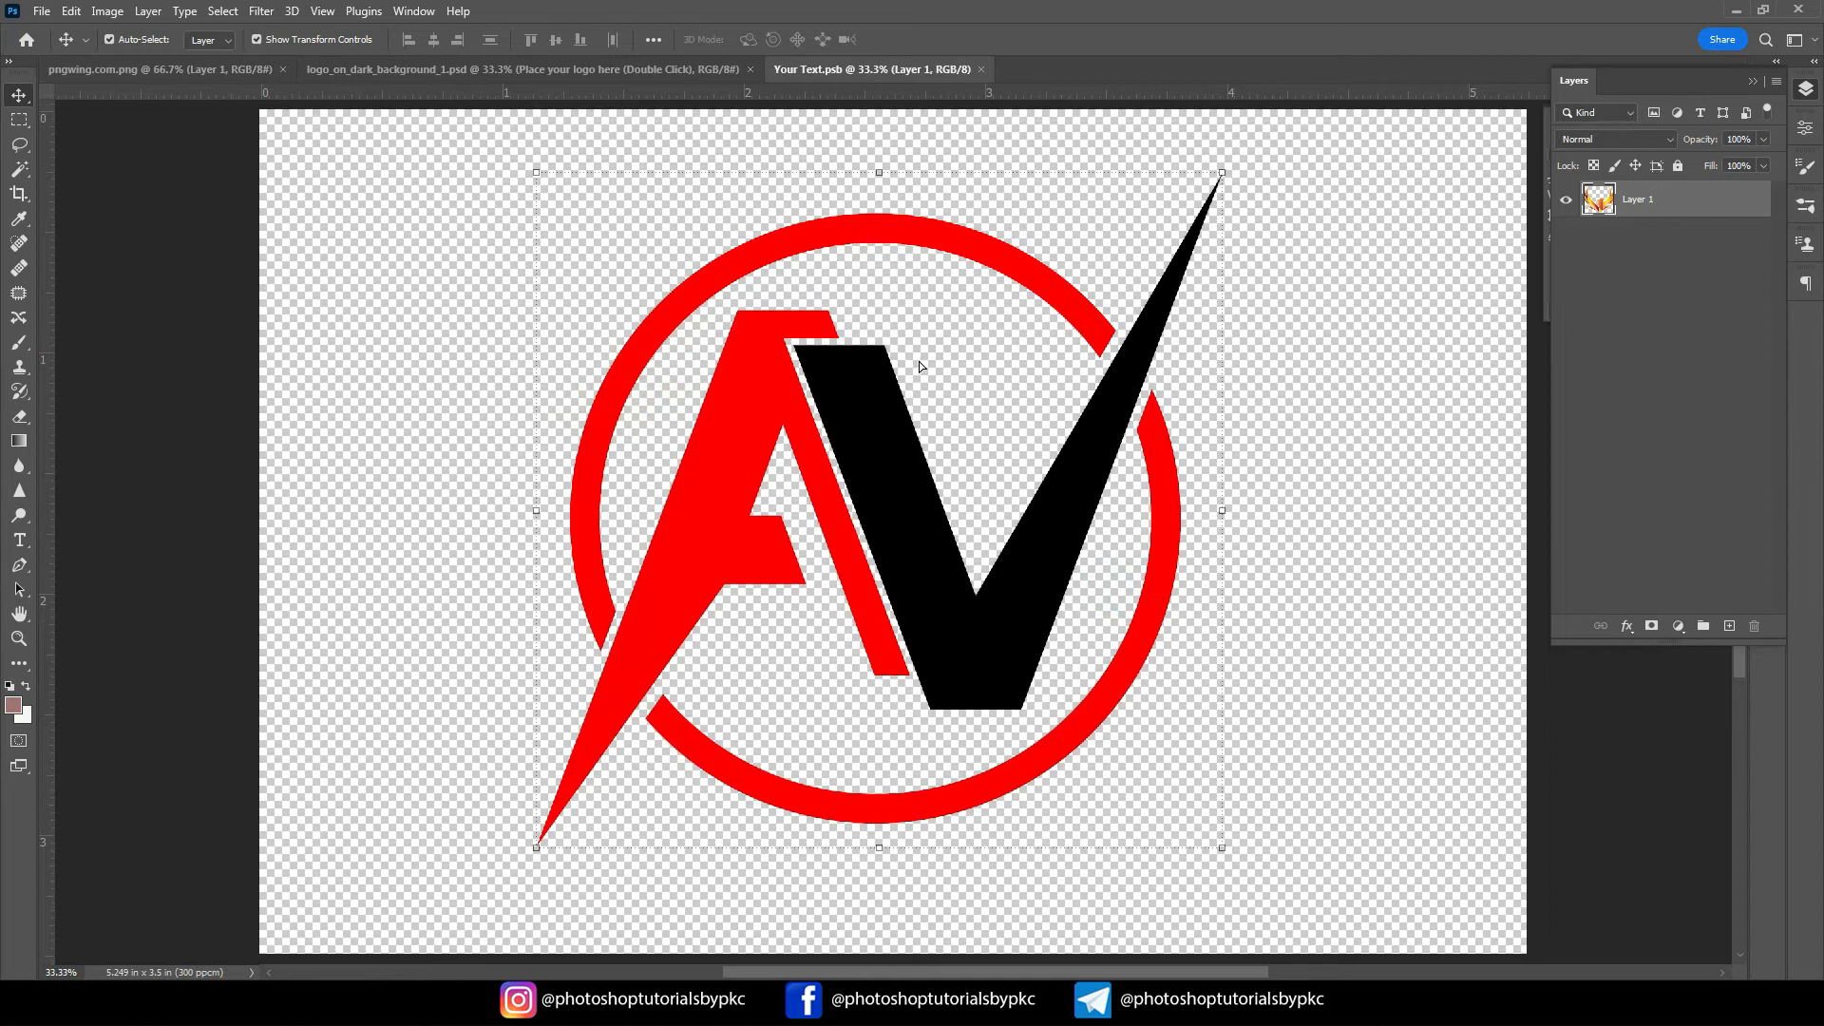
left_click_drag(920, 365, 912, 449)
Enlarge the phoenix layer to about 231% and move it over the AV logo, level with the logo's upper tip
left_click_drag(915, 511, 917, 906)
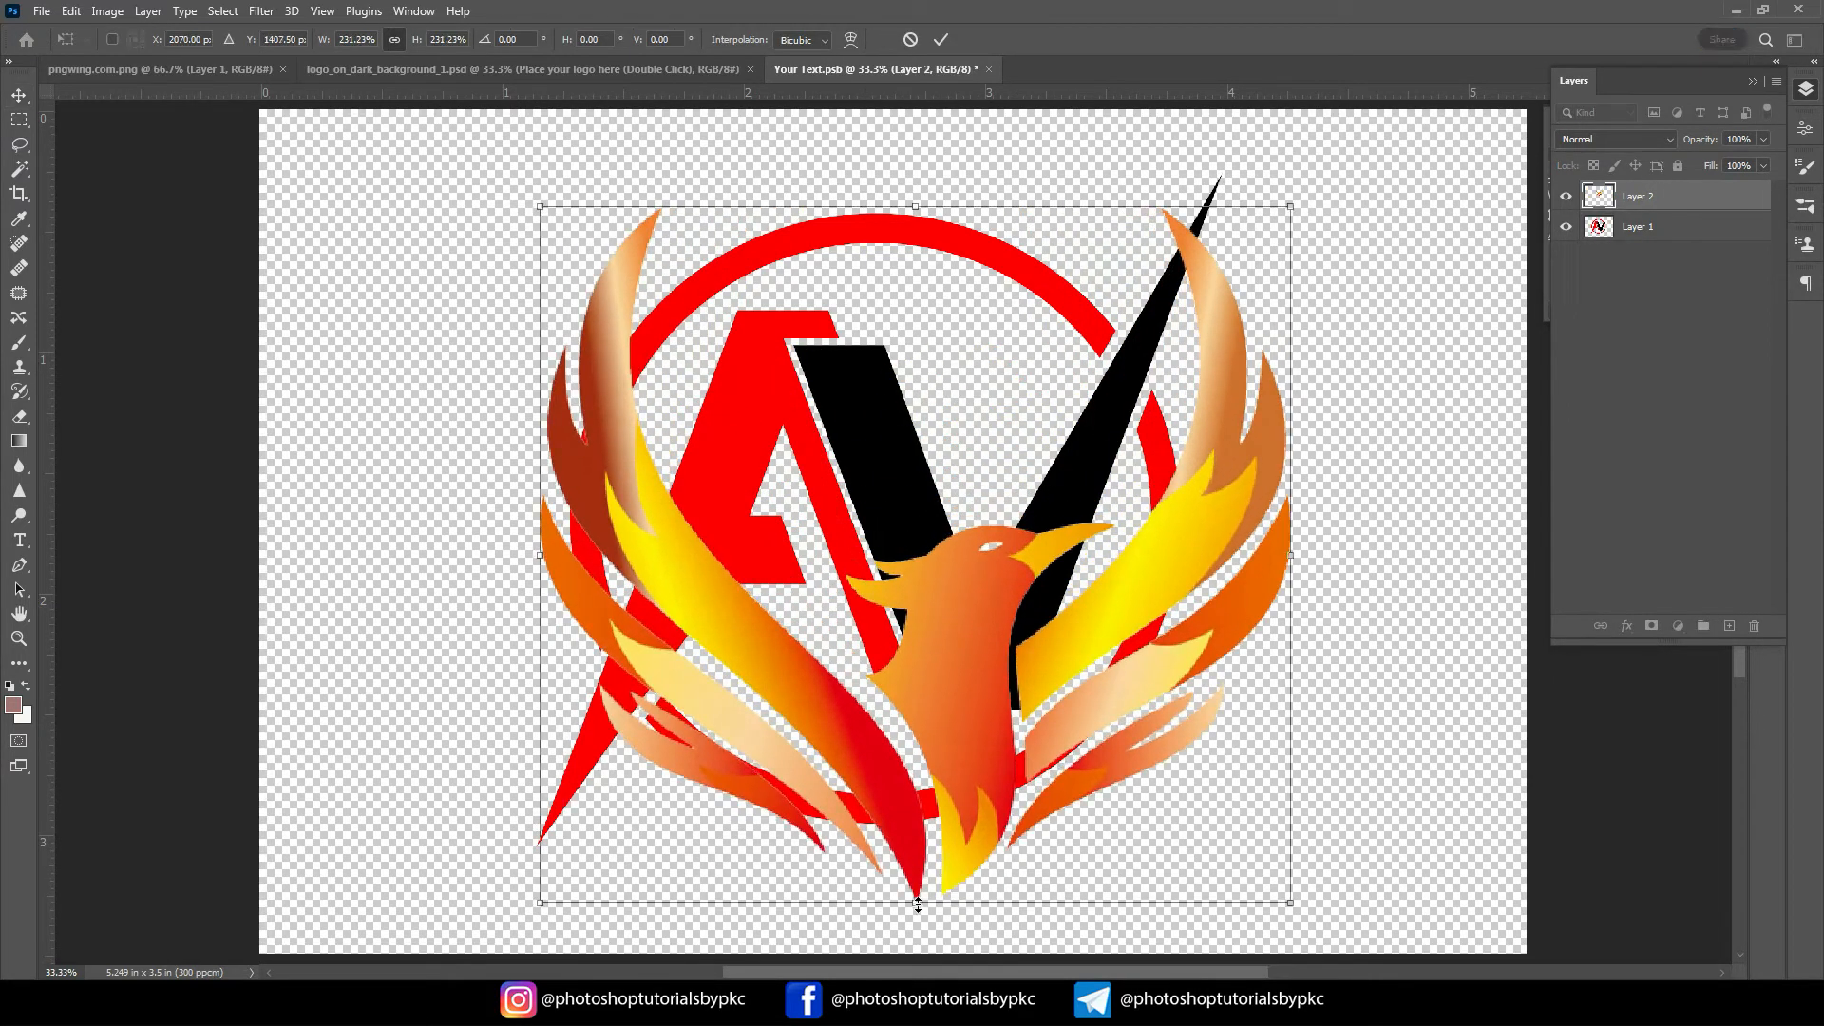
left_click_drag(935, 719, 869, 681)
key("Return")
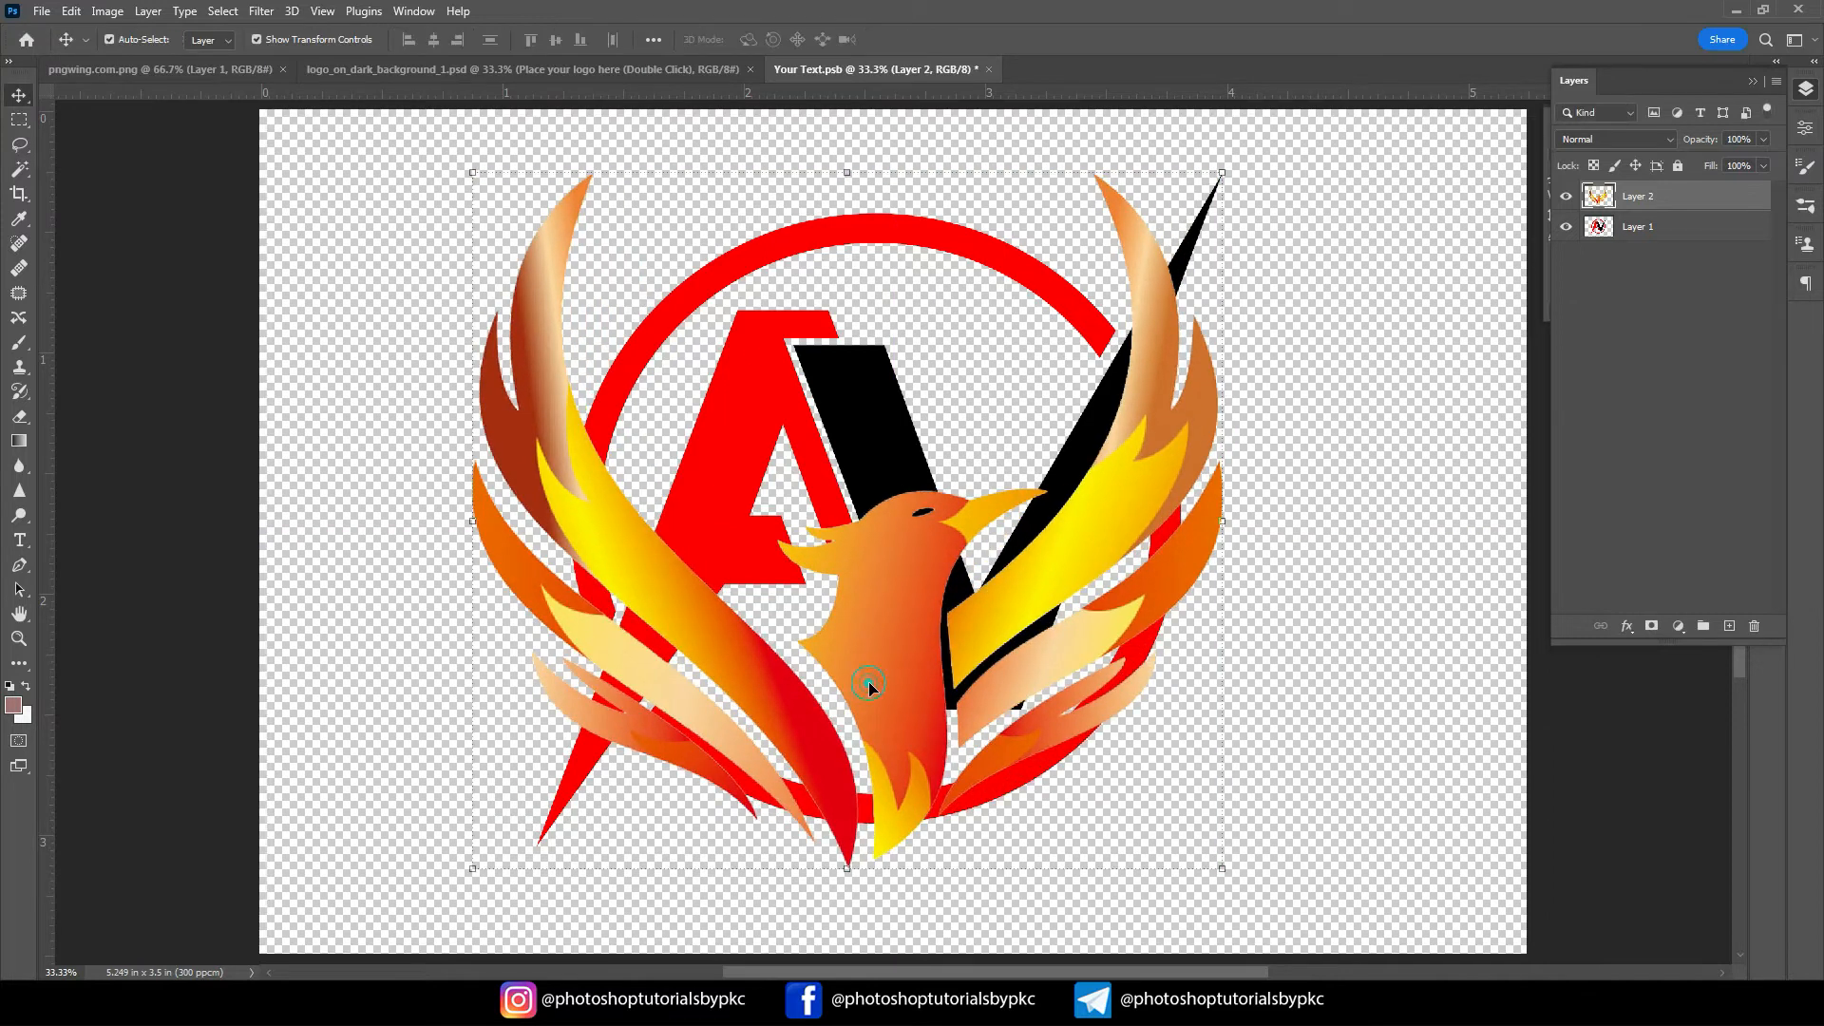
Hide Layer 1 with the AV logo, save and close Your Text.psb, and return to the logo_on_dark_background_1.psd mockup
left_click(1567, 227)
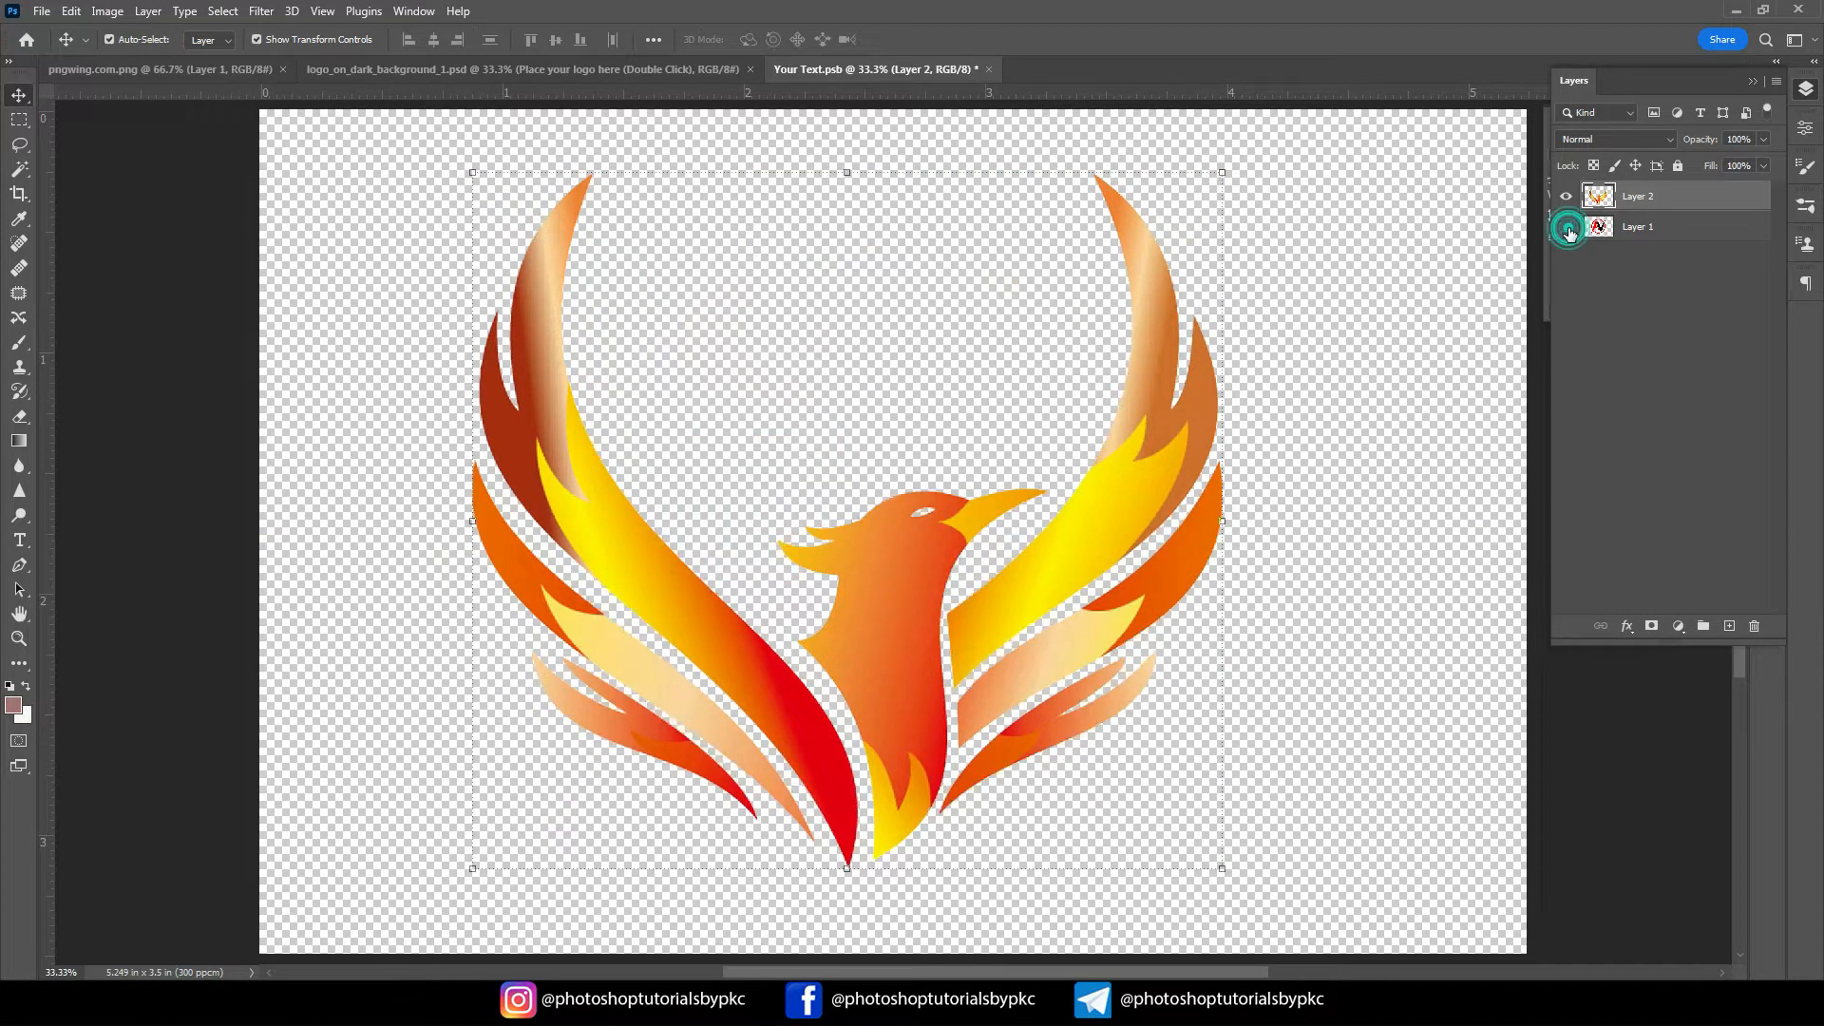
left_click(990, 70)
left_click(824, 372)
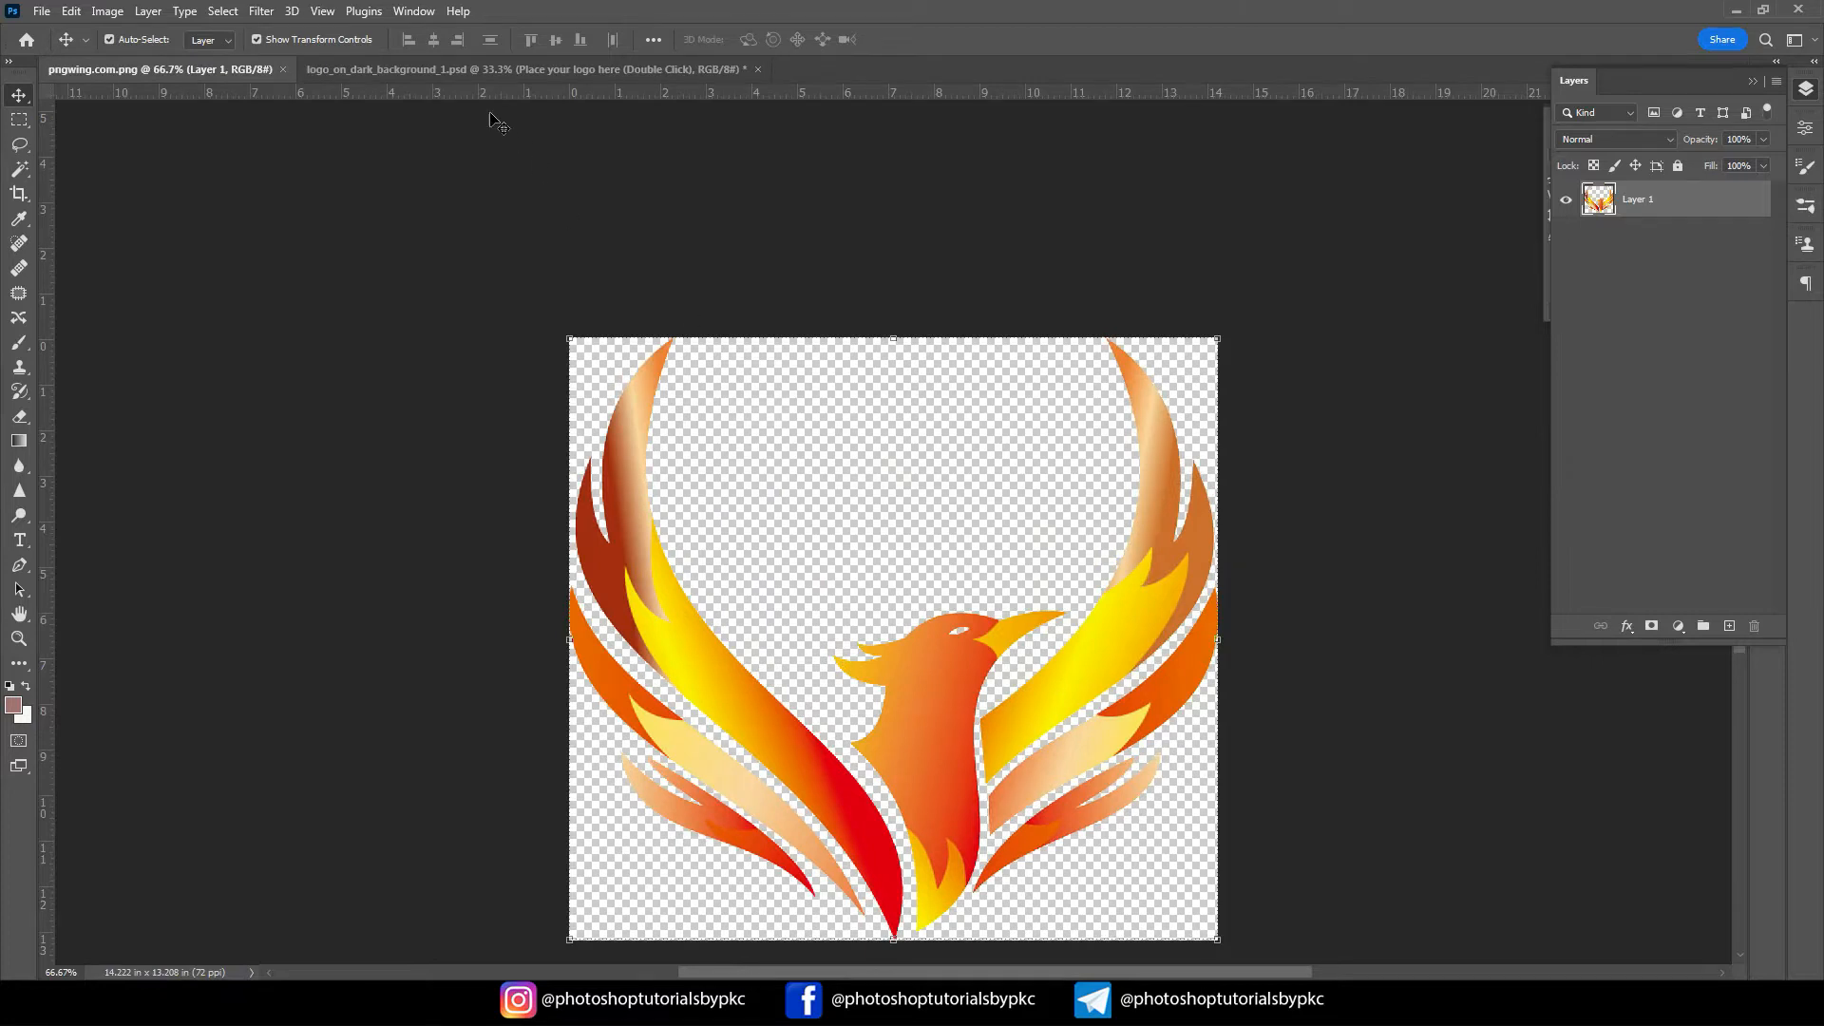
left_click(480, 72)
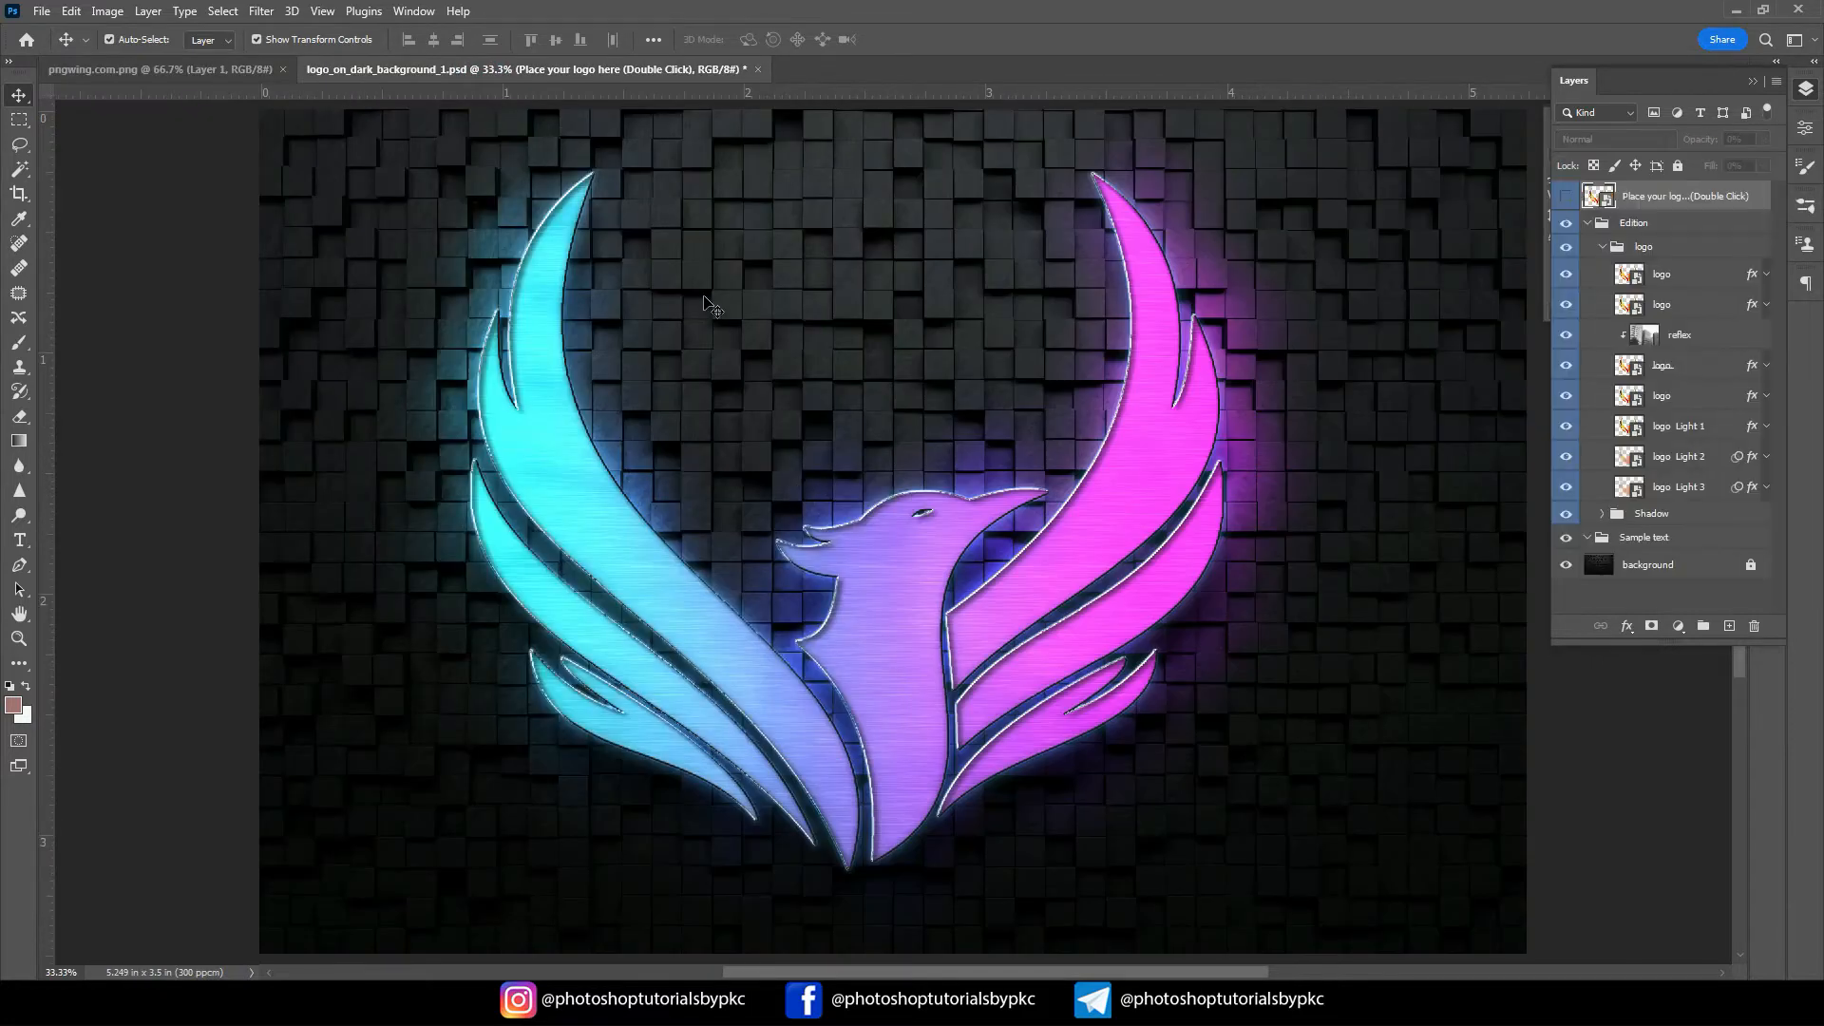
left_click(1366, 572)
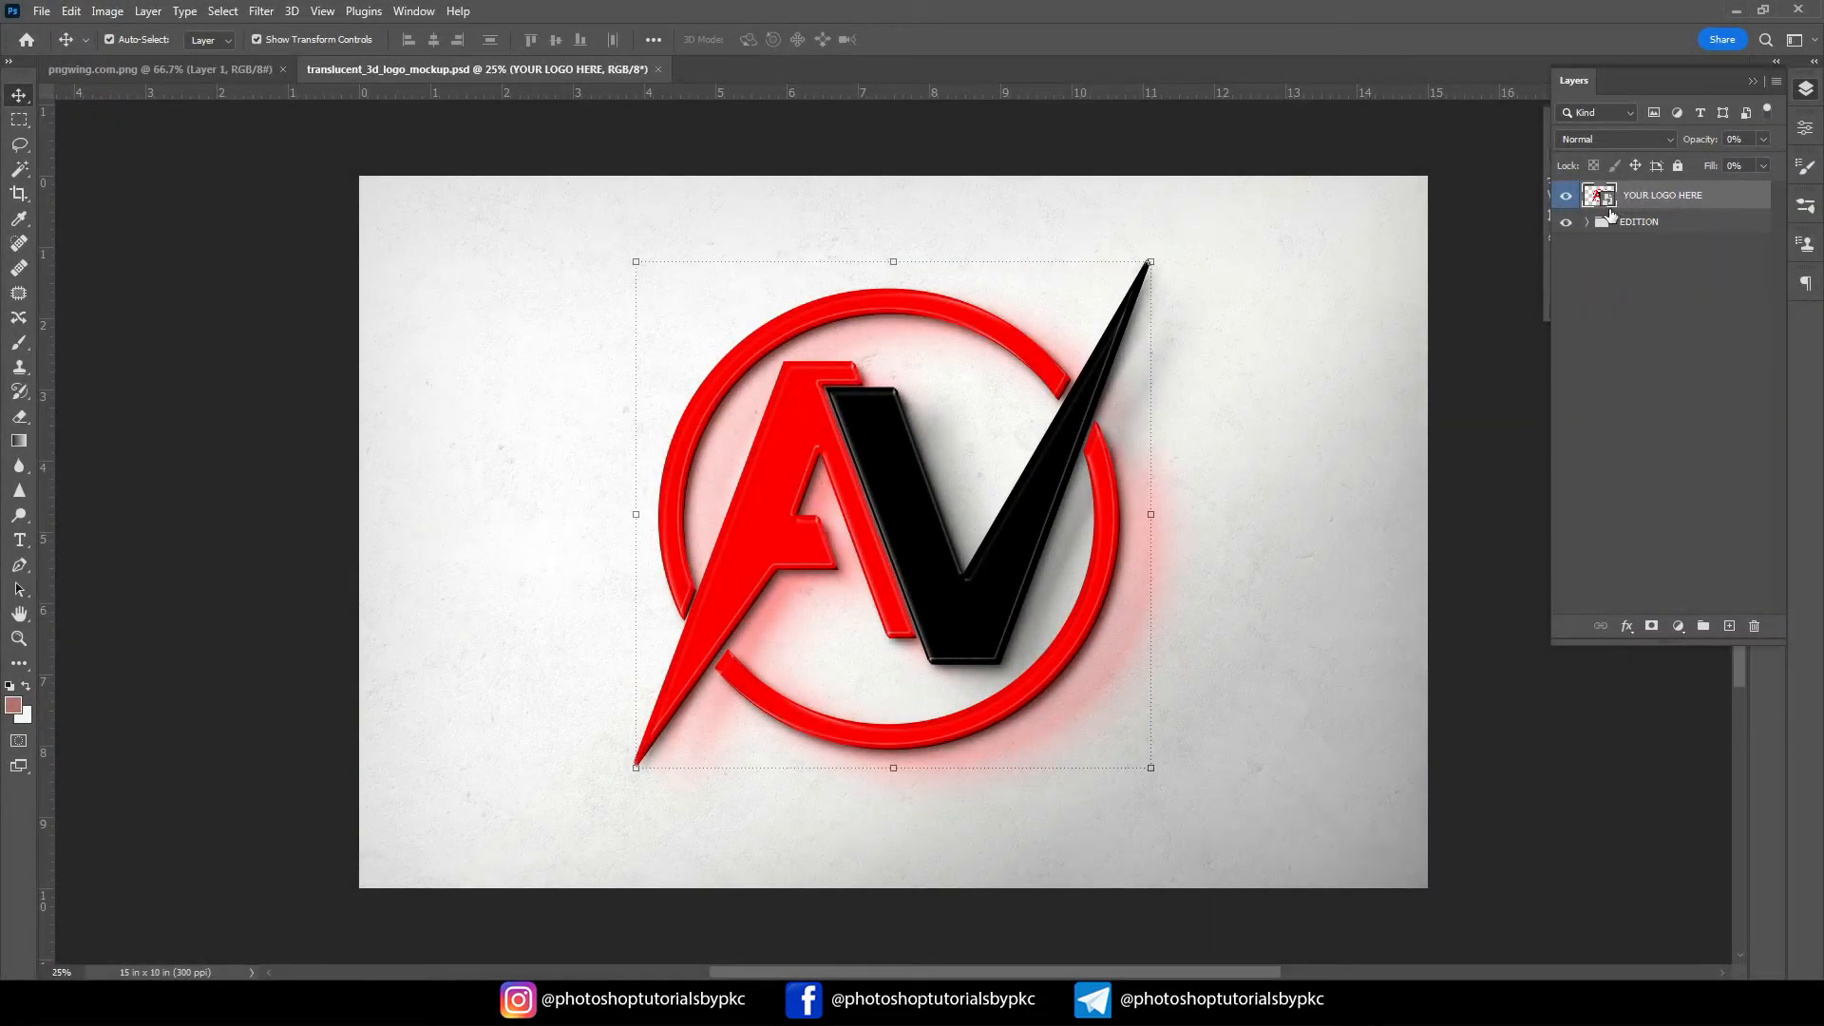
Open the YOUR LOGO HERE smart object of translucent_3d_logo_mockup.psd and copy the phoenix artwork into it
double_click(1606, 204)
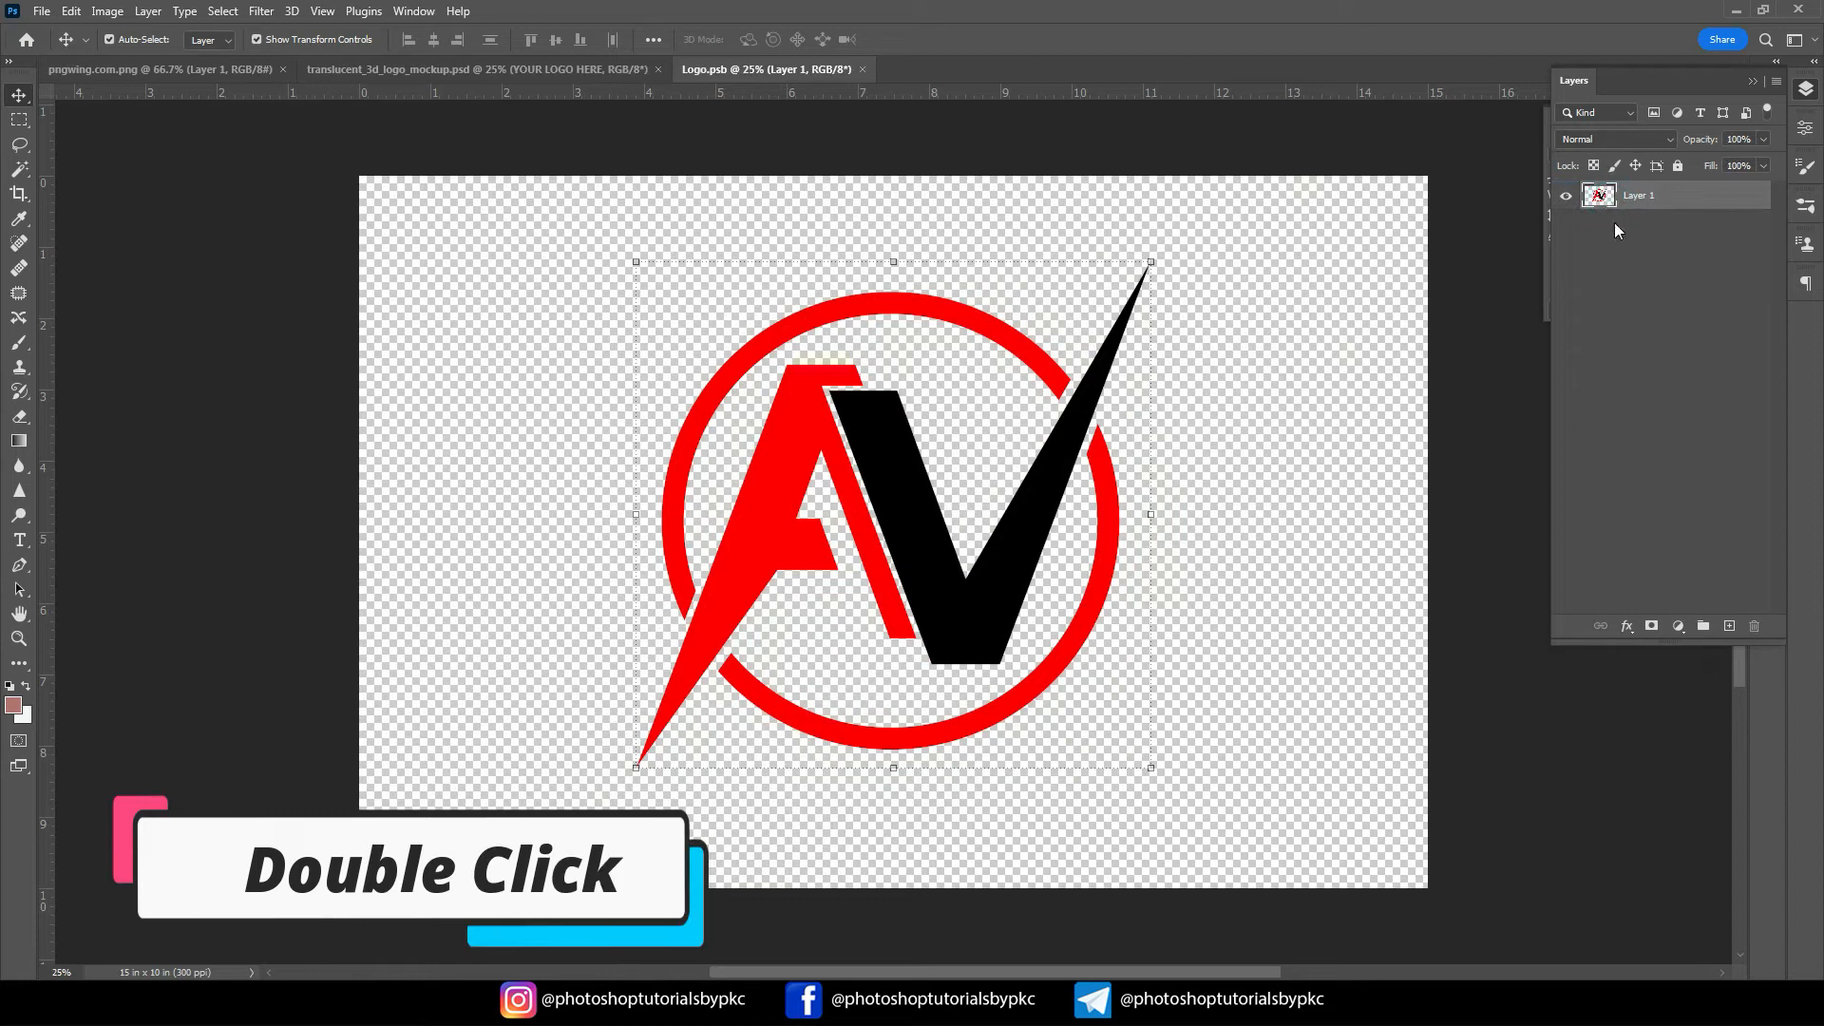
left_click(159, 69)
left_click_drag(850, 546, 866, 585)
Enlarge the phoenix layer to slightly wider than the AV logo and position it over that logo
left_click_drag(868, 475, 877, 203)
left_click_drag(938, 605, 958, 657)
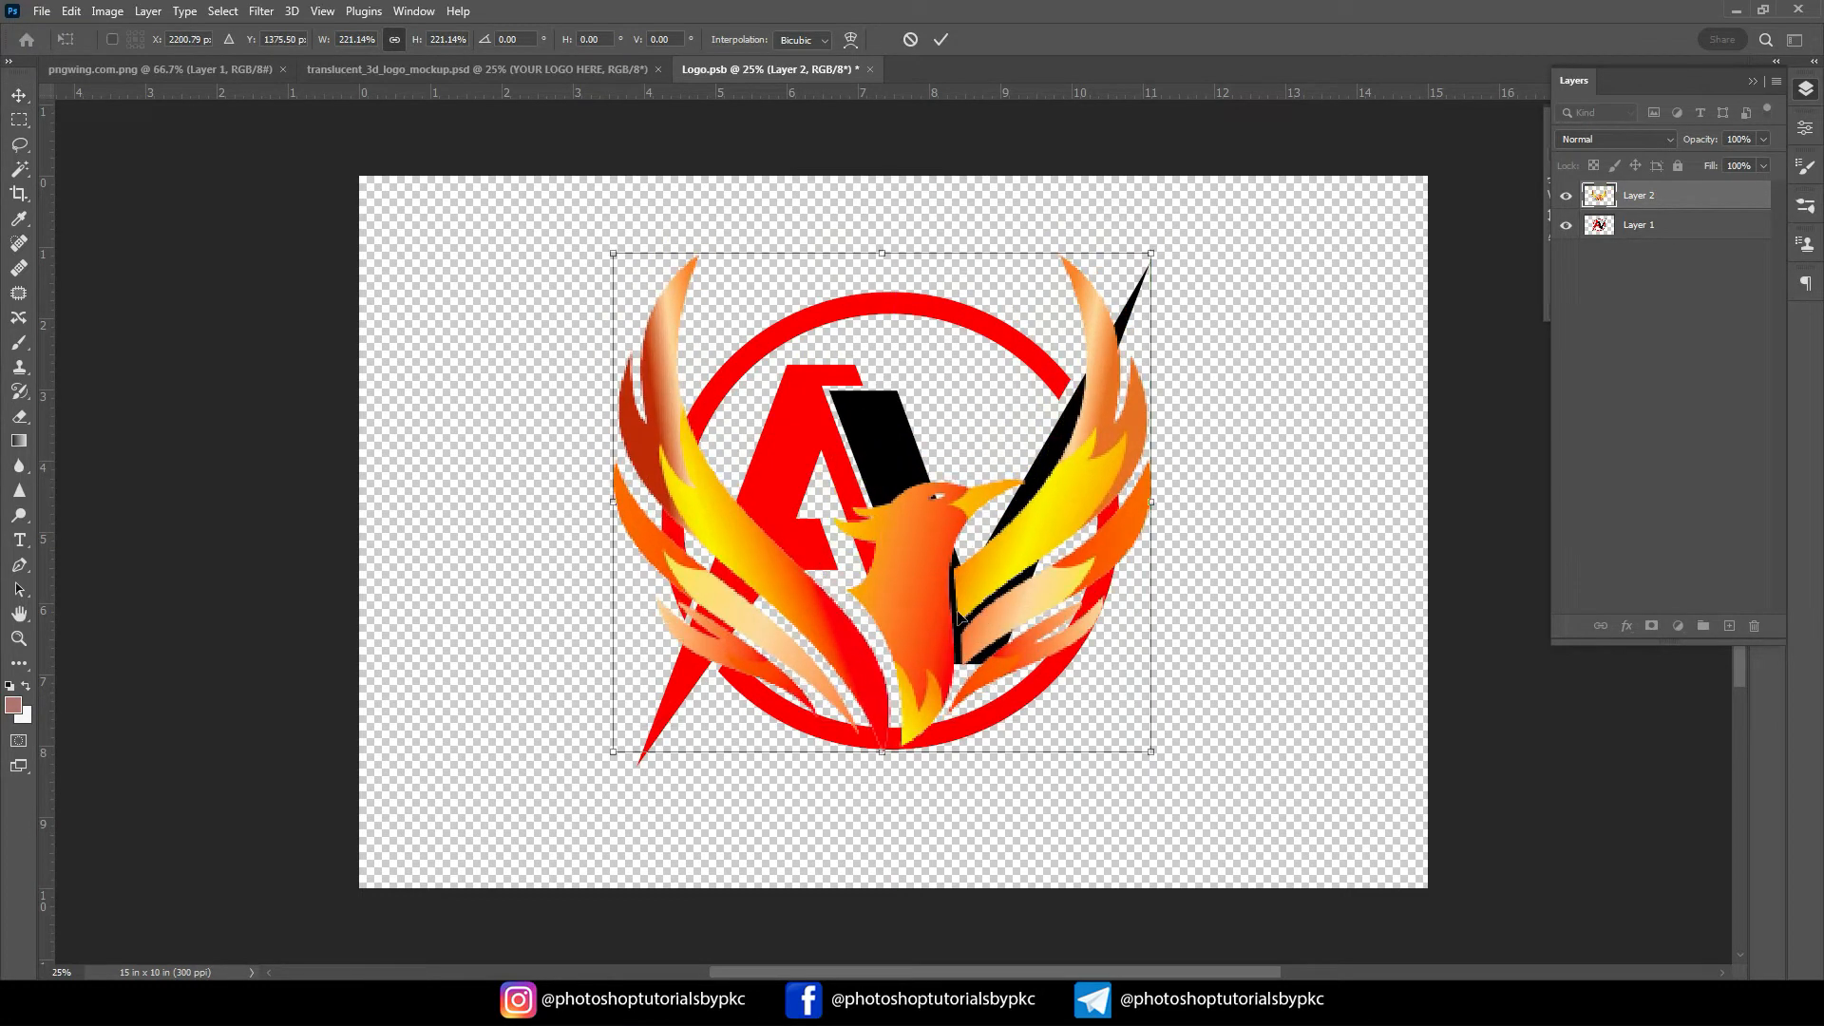
left_click_drag(888, 275, 889, 240)
left_click_drag(917, 472, 910, 491)
key("Return")
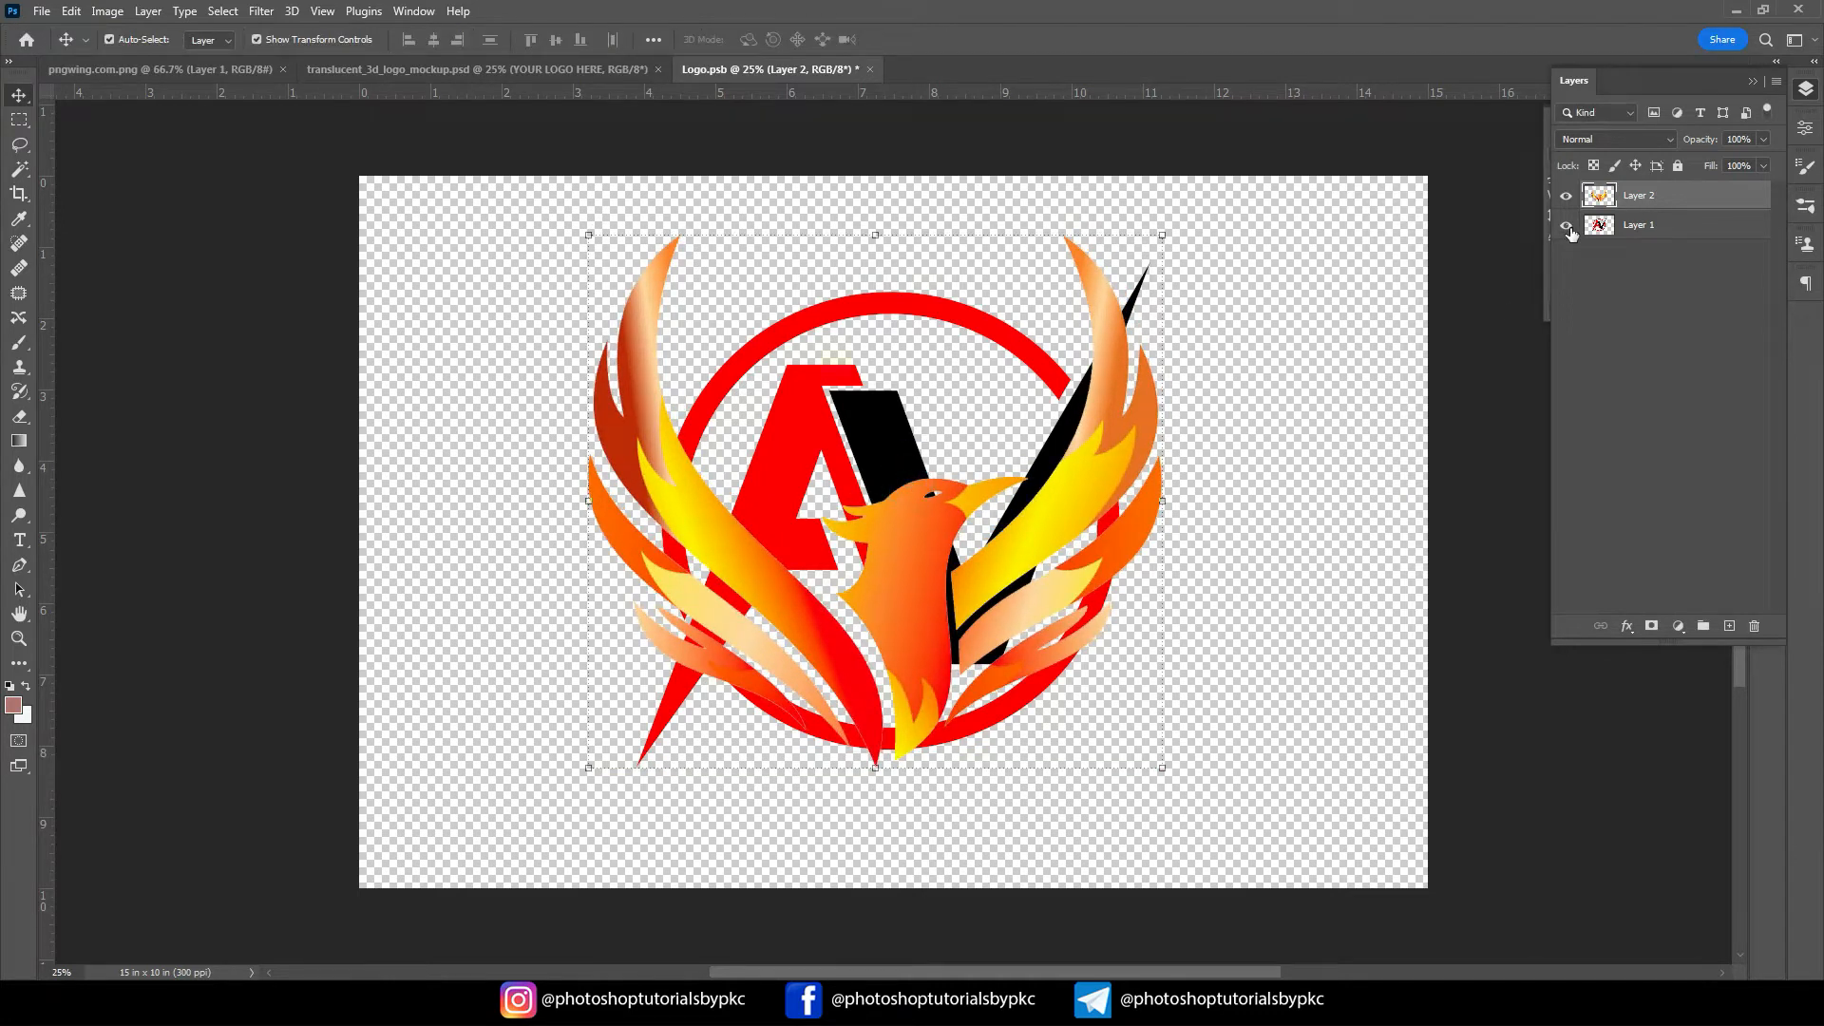
Hide Layer 1 with the AV logo, and save and close Logo.psb
left_click(1566, 225)
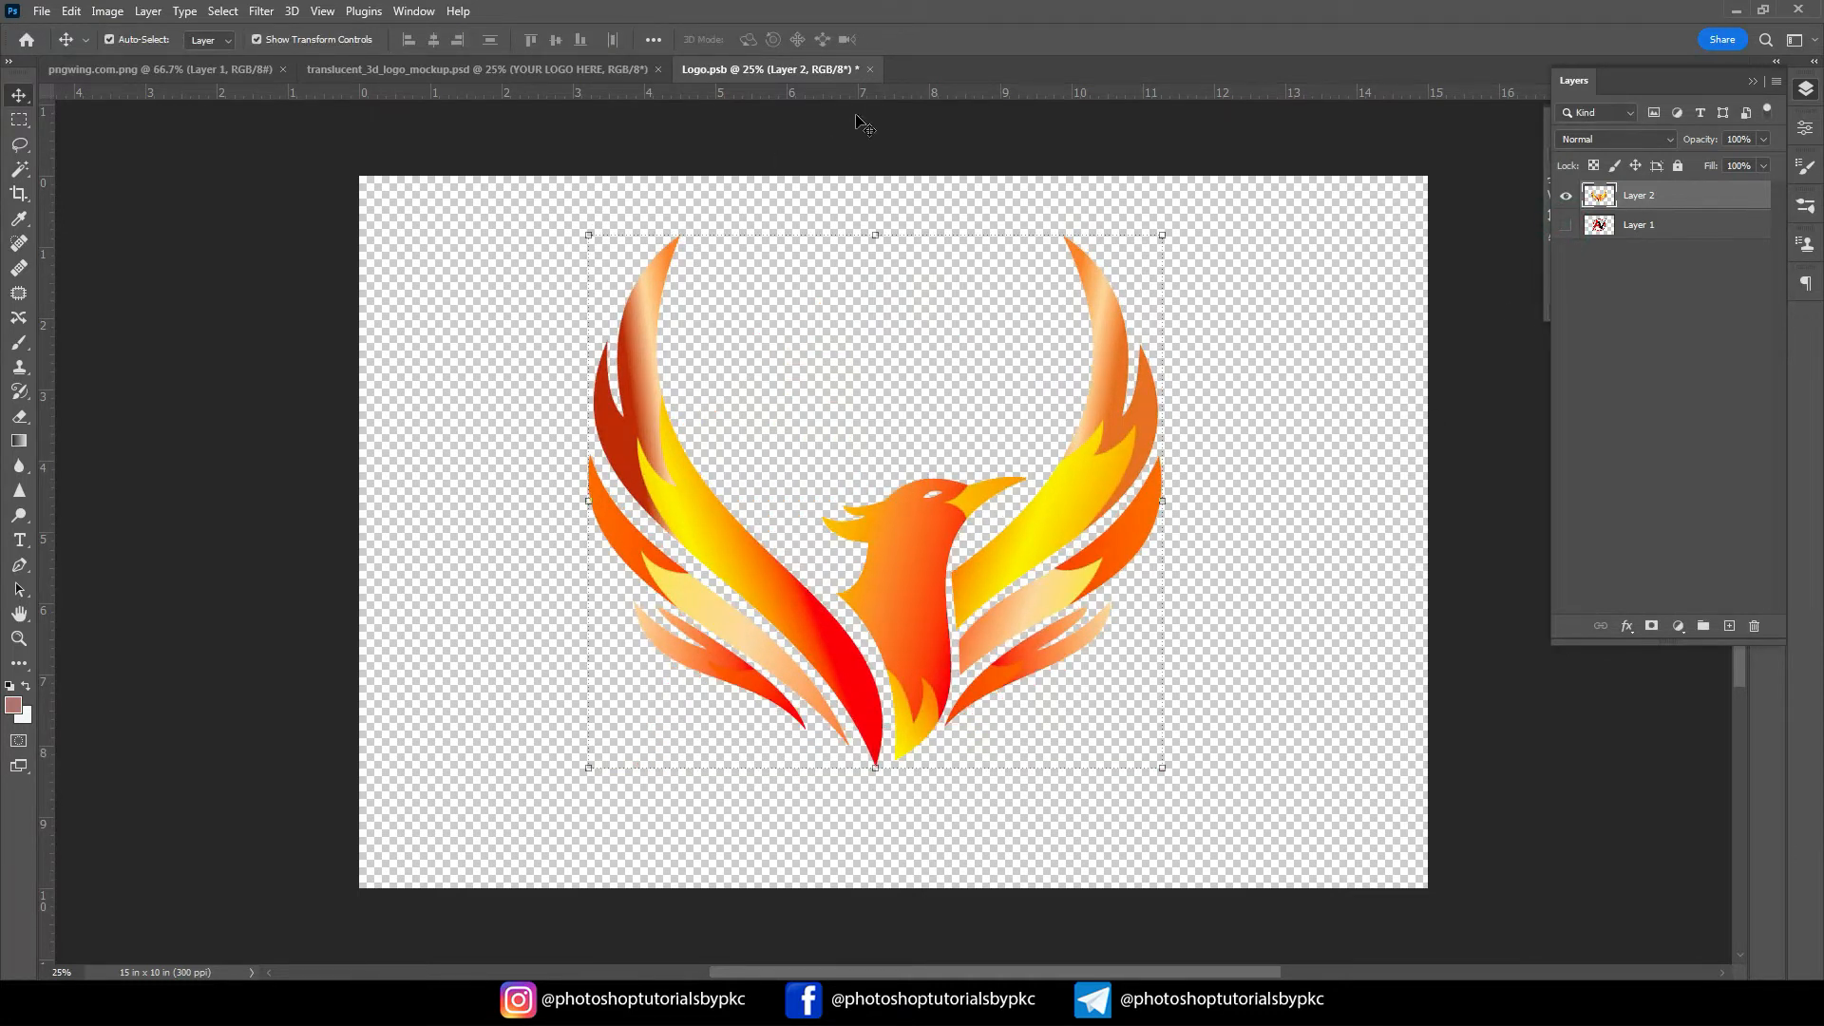
left_click(869, 70)
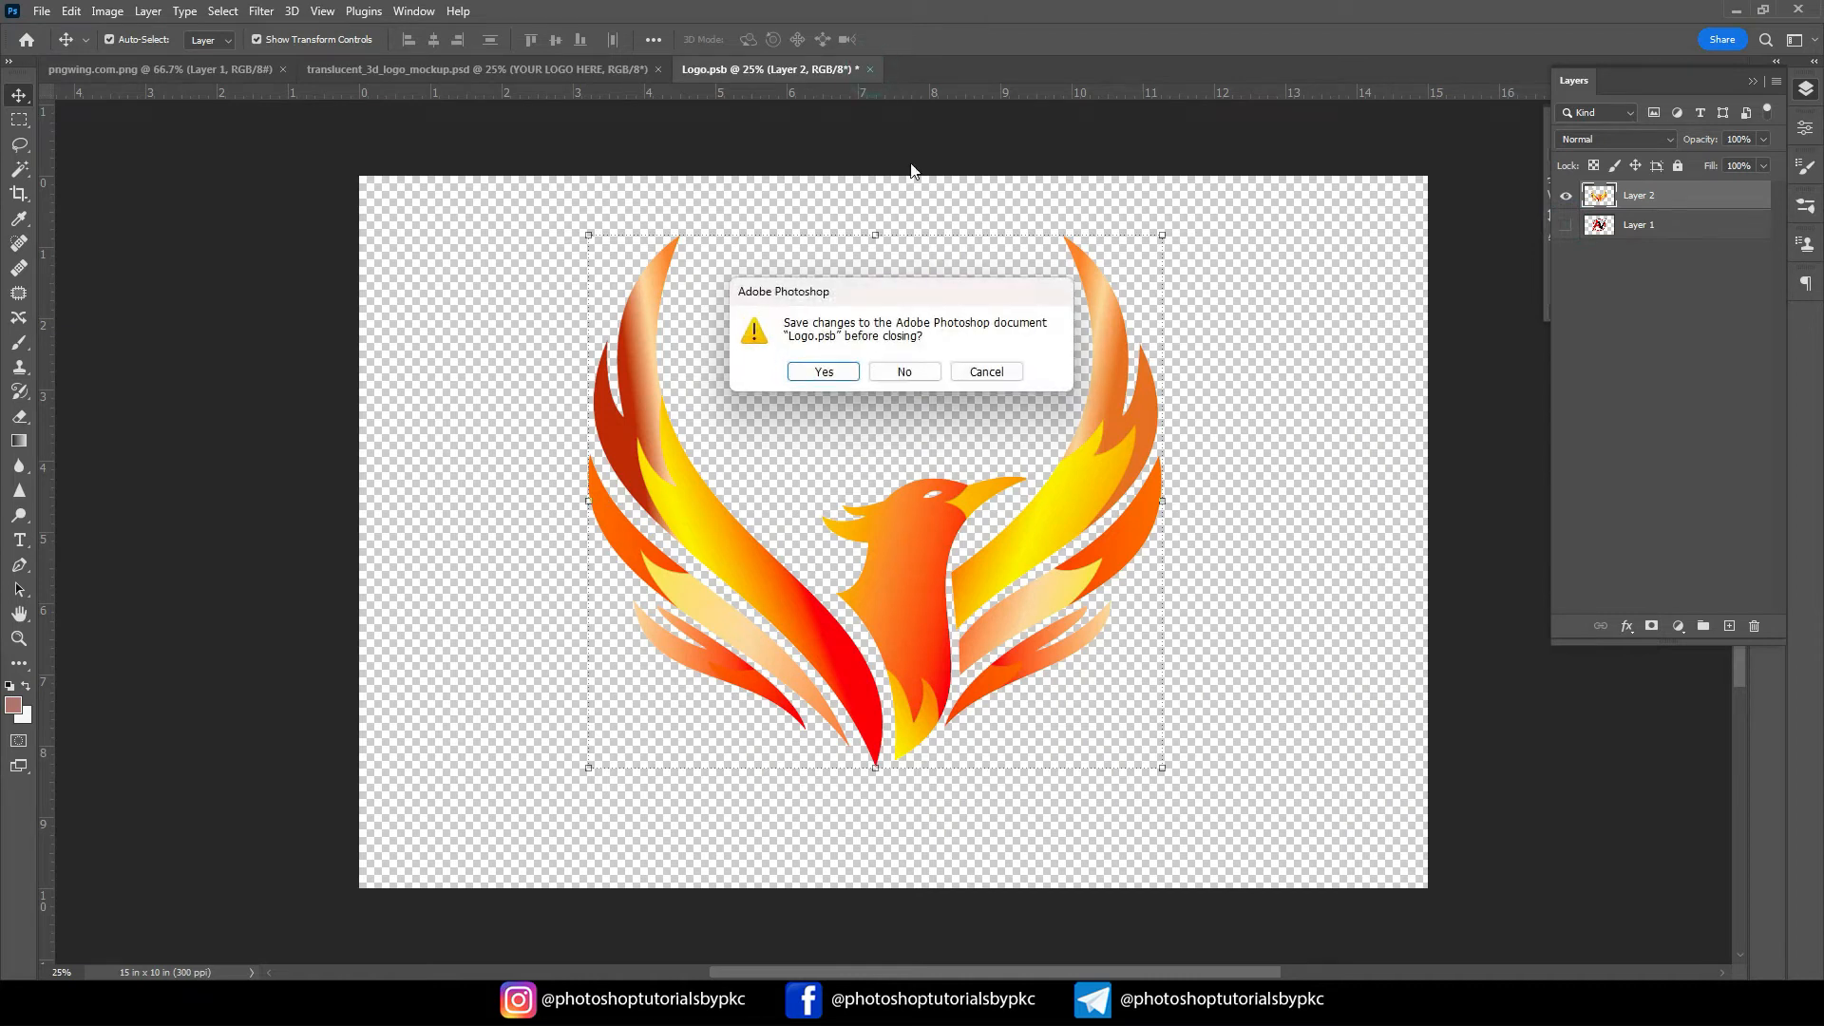
left_click(808, 374)
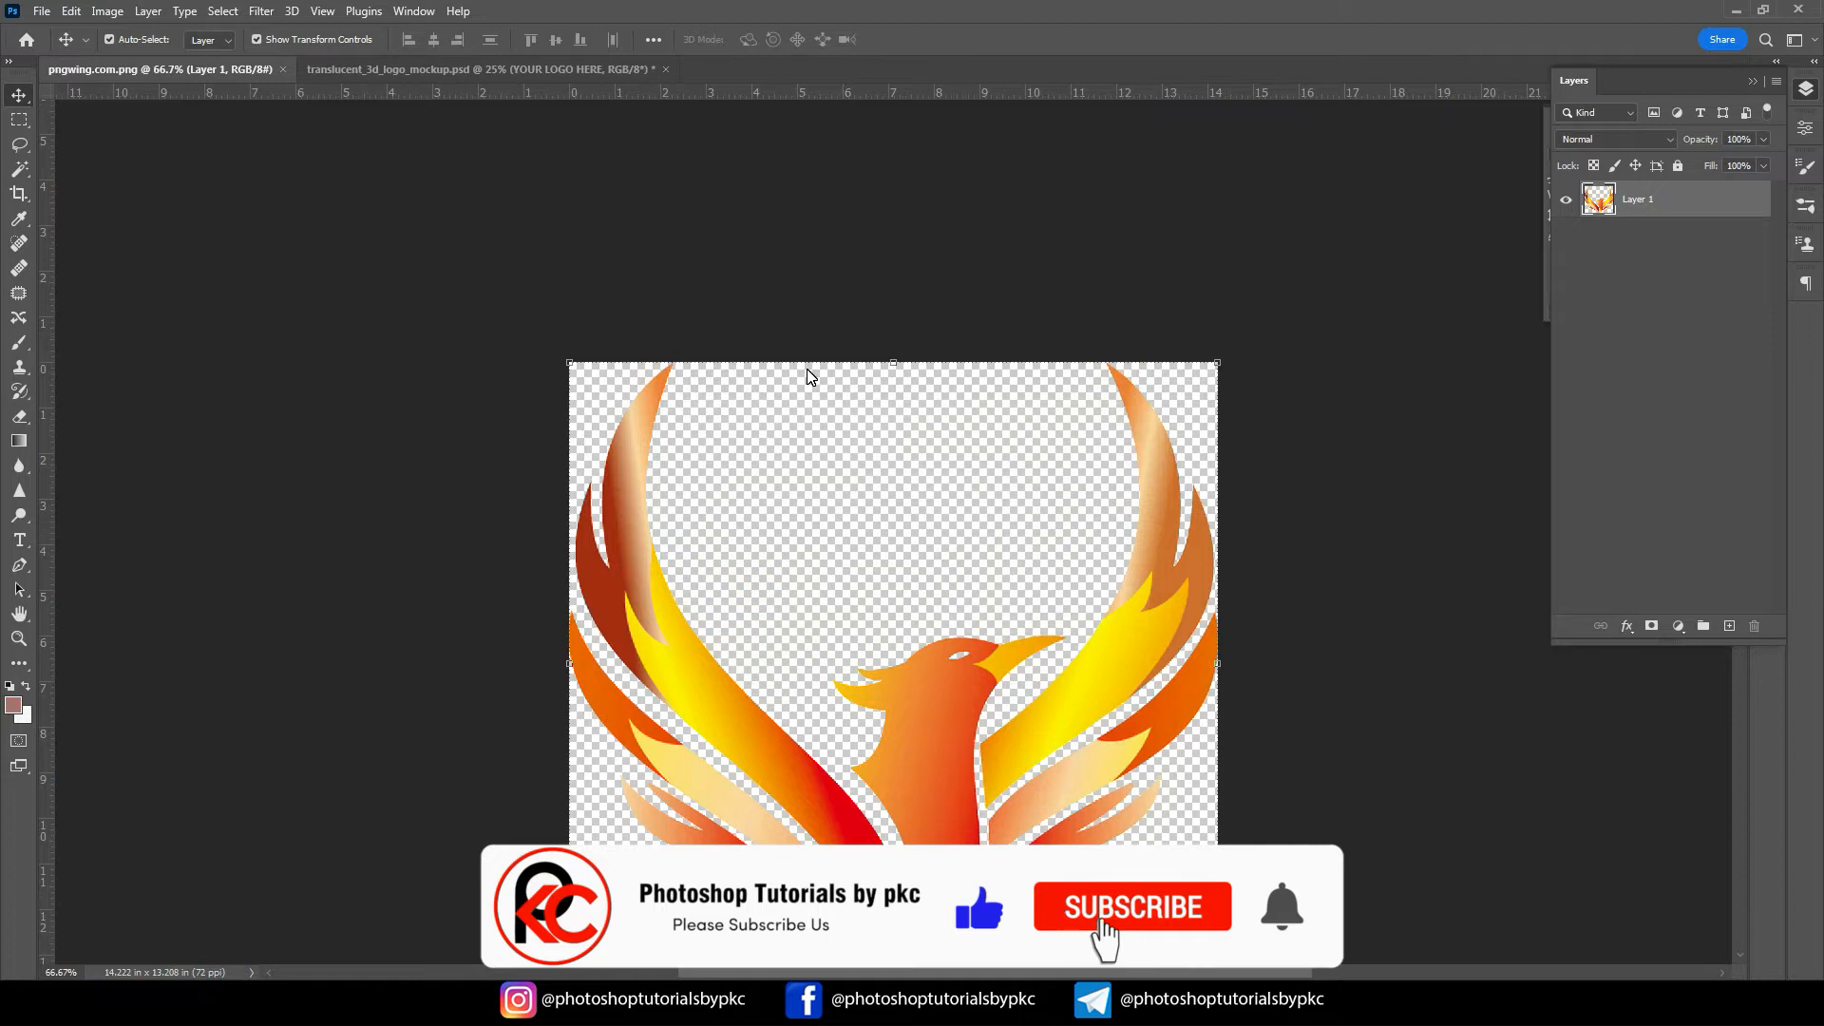
Return to the translucent_3d_logo_mockup.psd mockup and examine the translucent phoenix logo up close
left_click(399, 70)
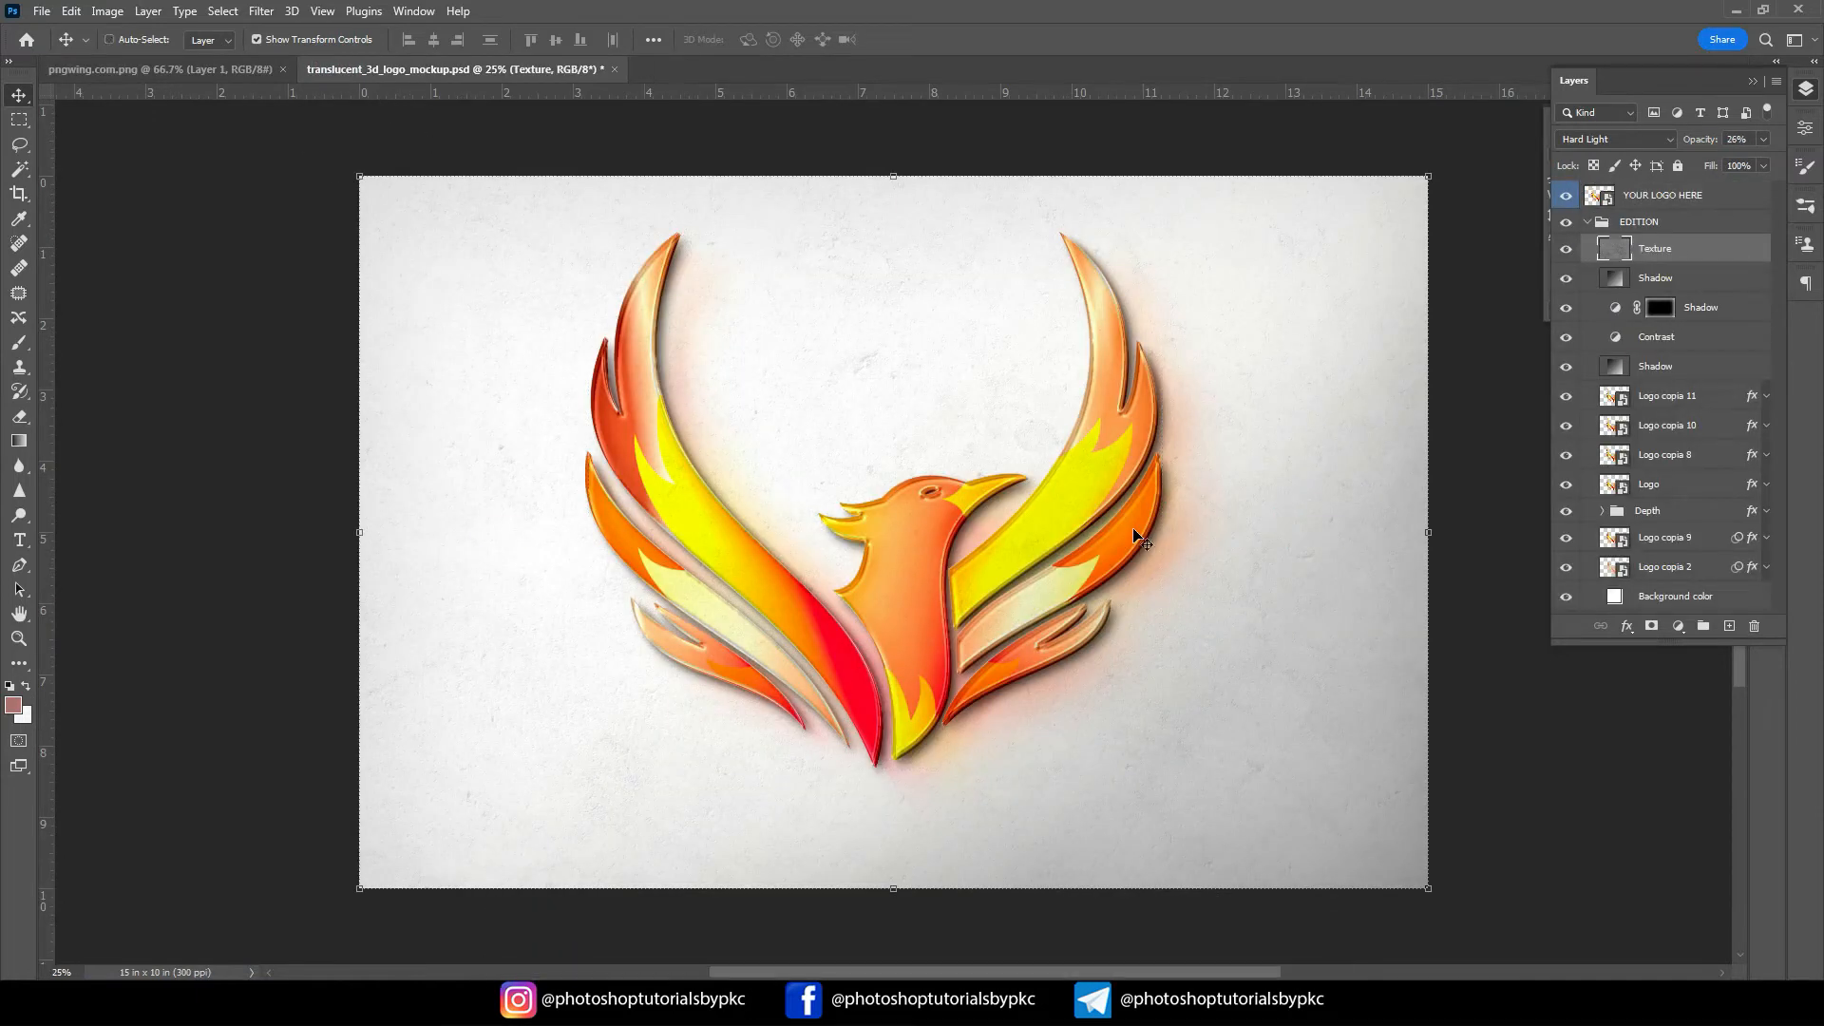
key("ctrl")
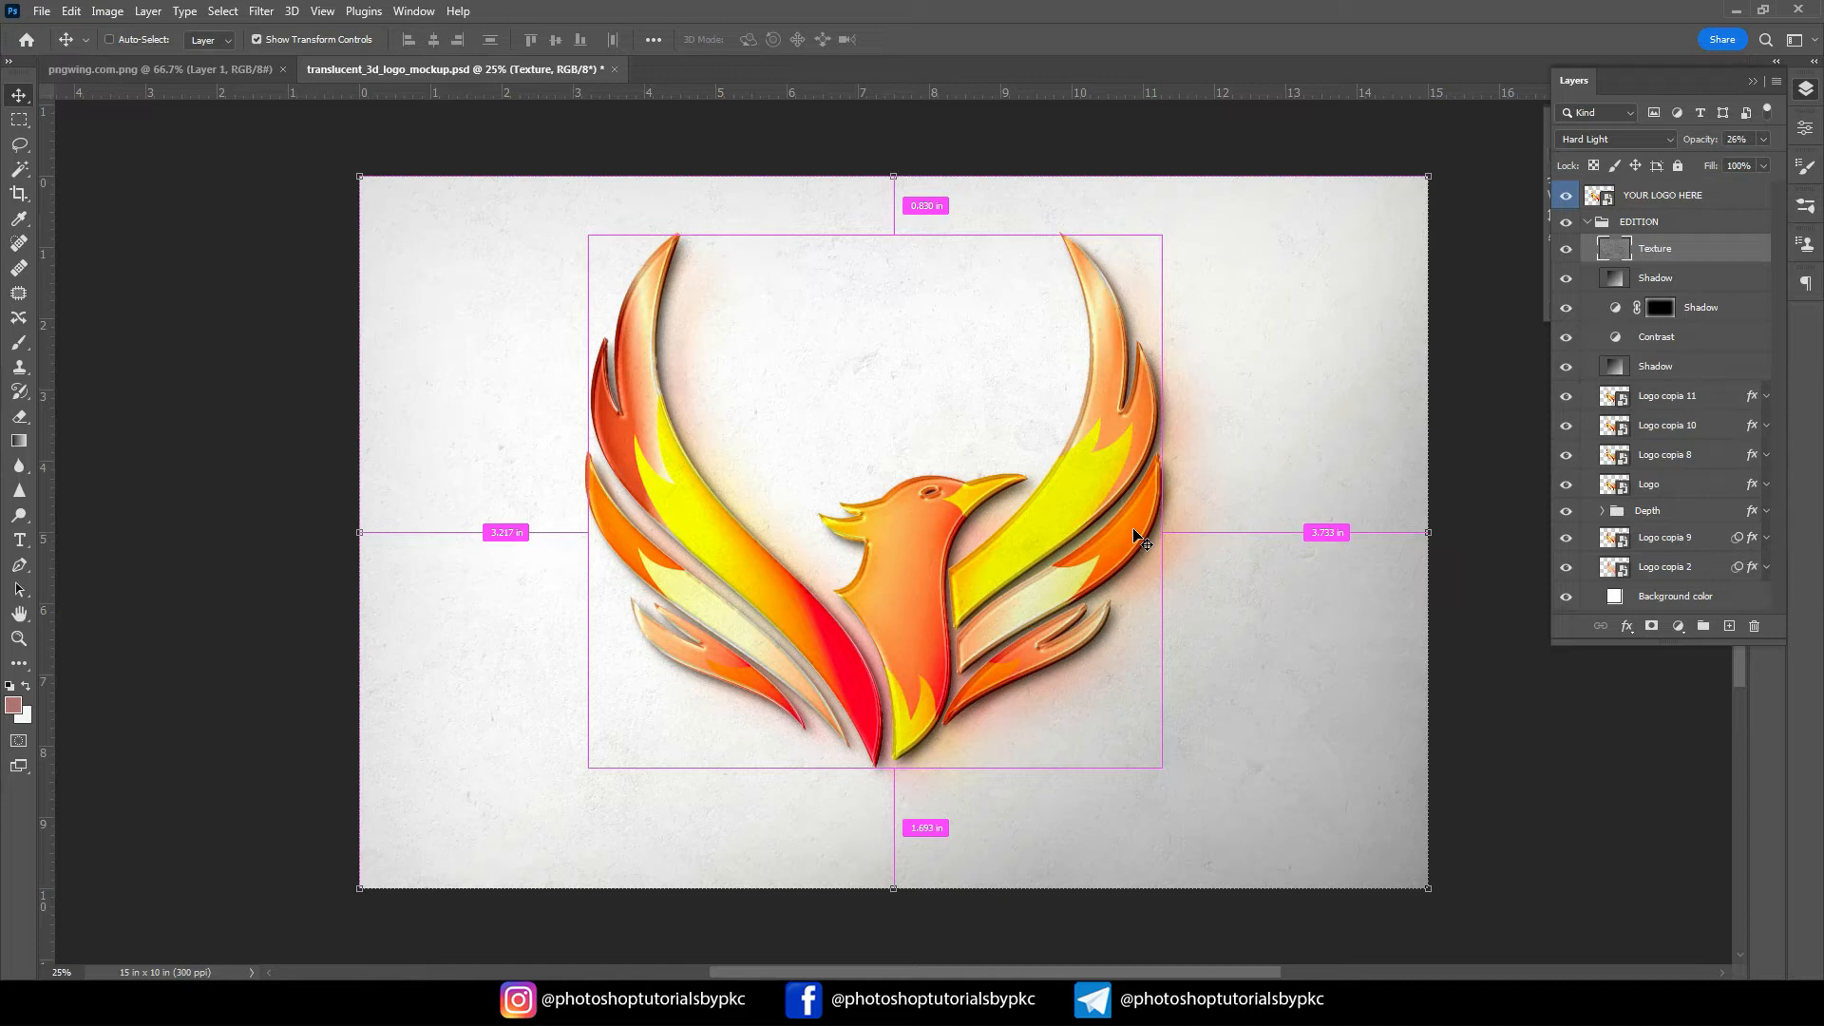
key("ctrl+plus")
key("ctrl+plus")
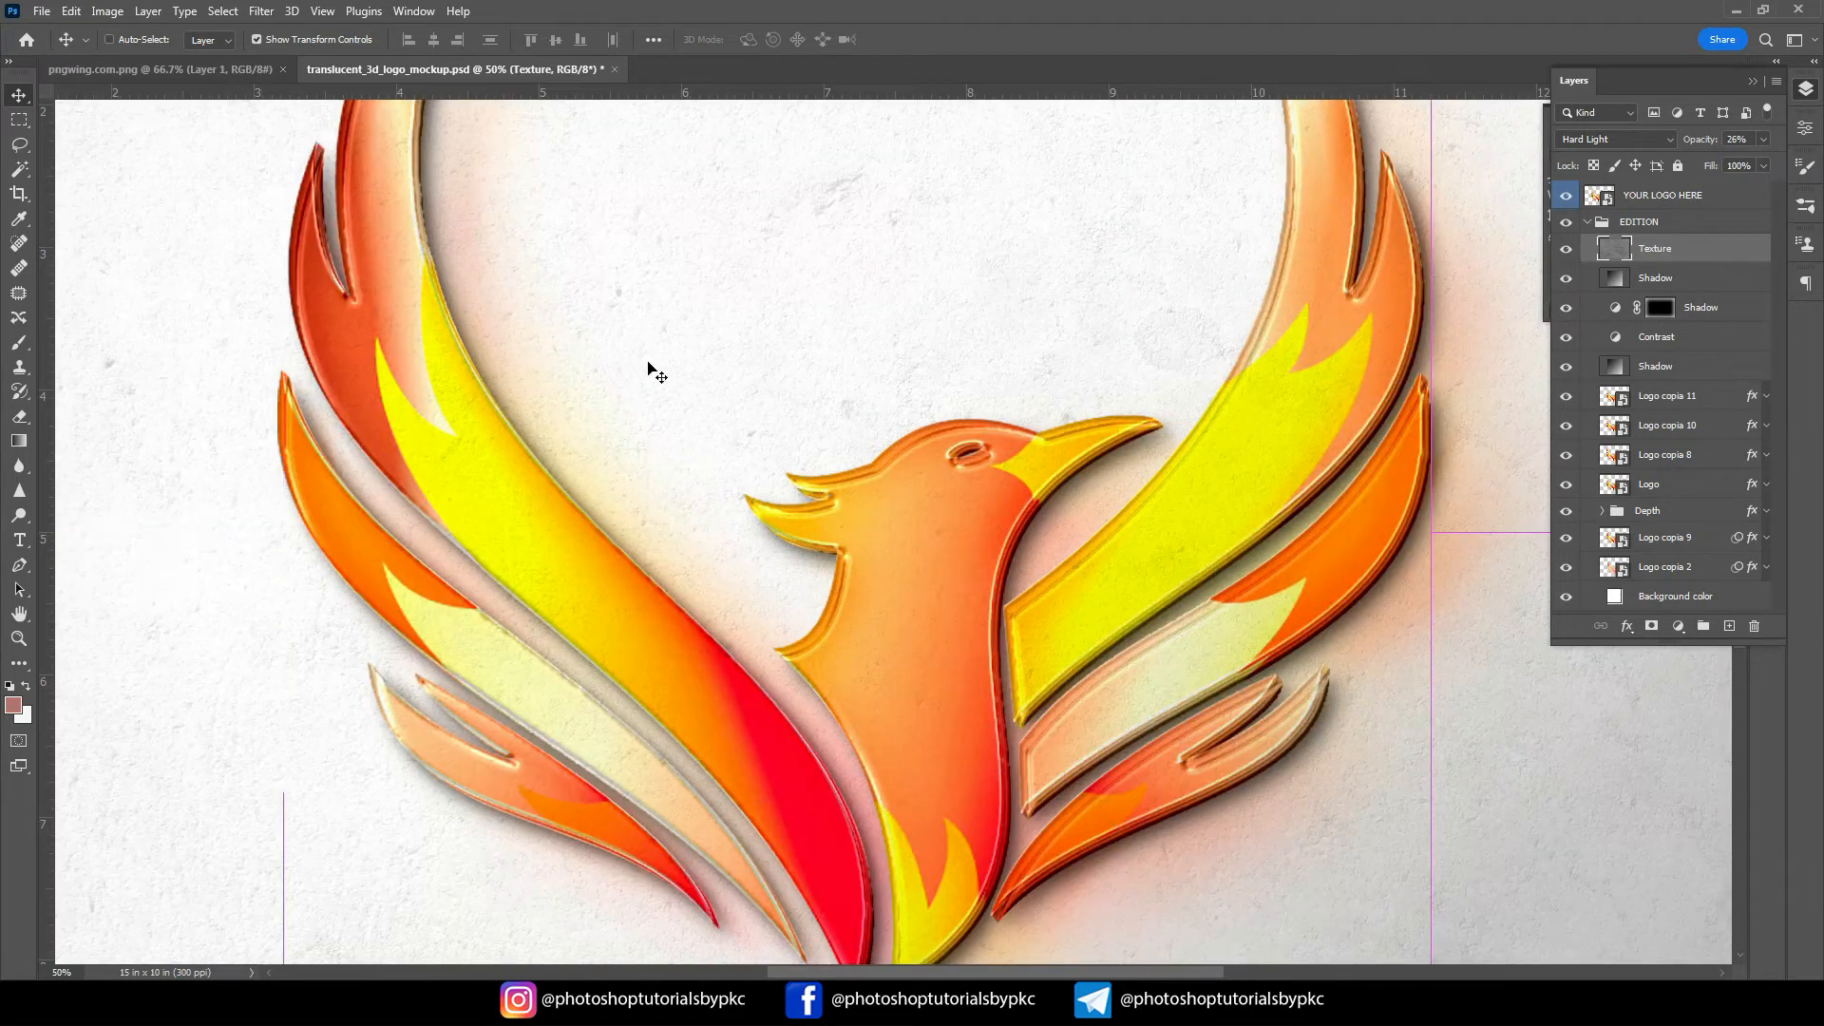
scroll(819, 452, "up", 3)
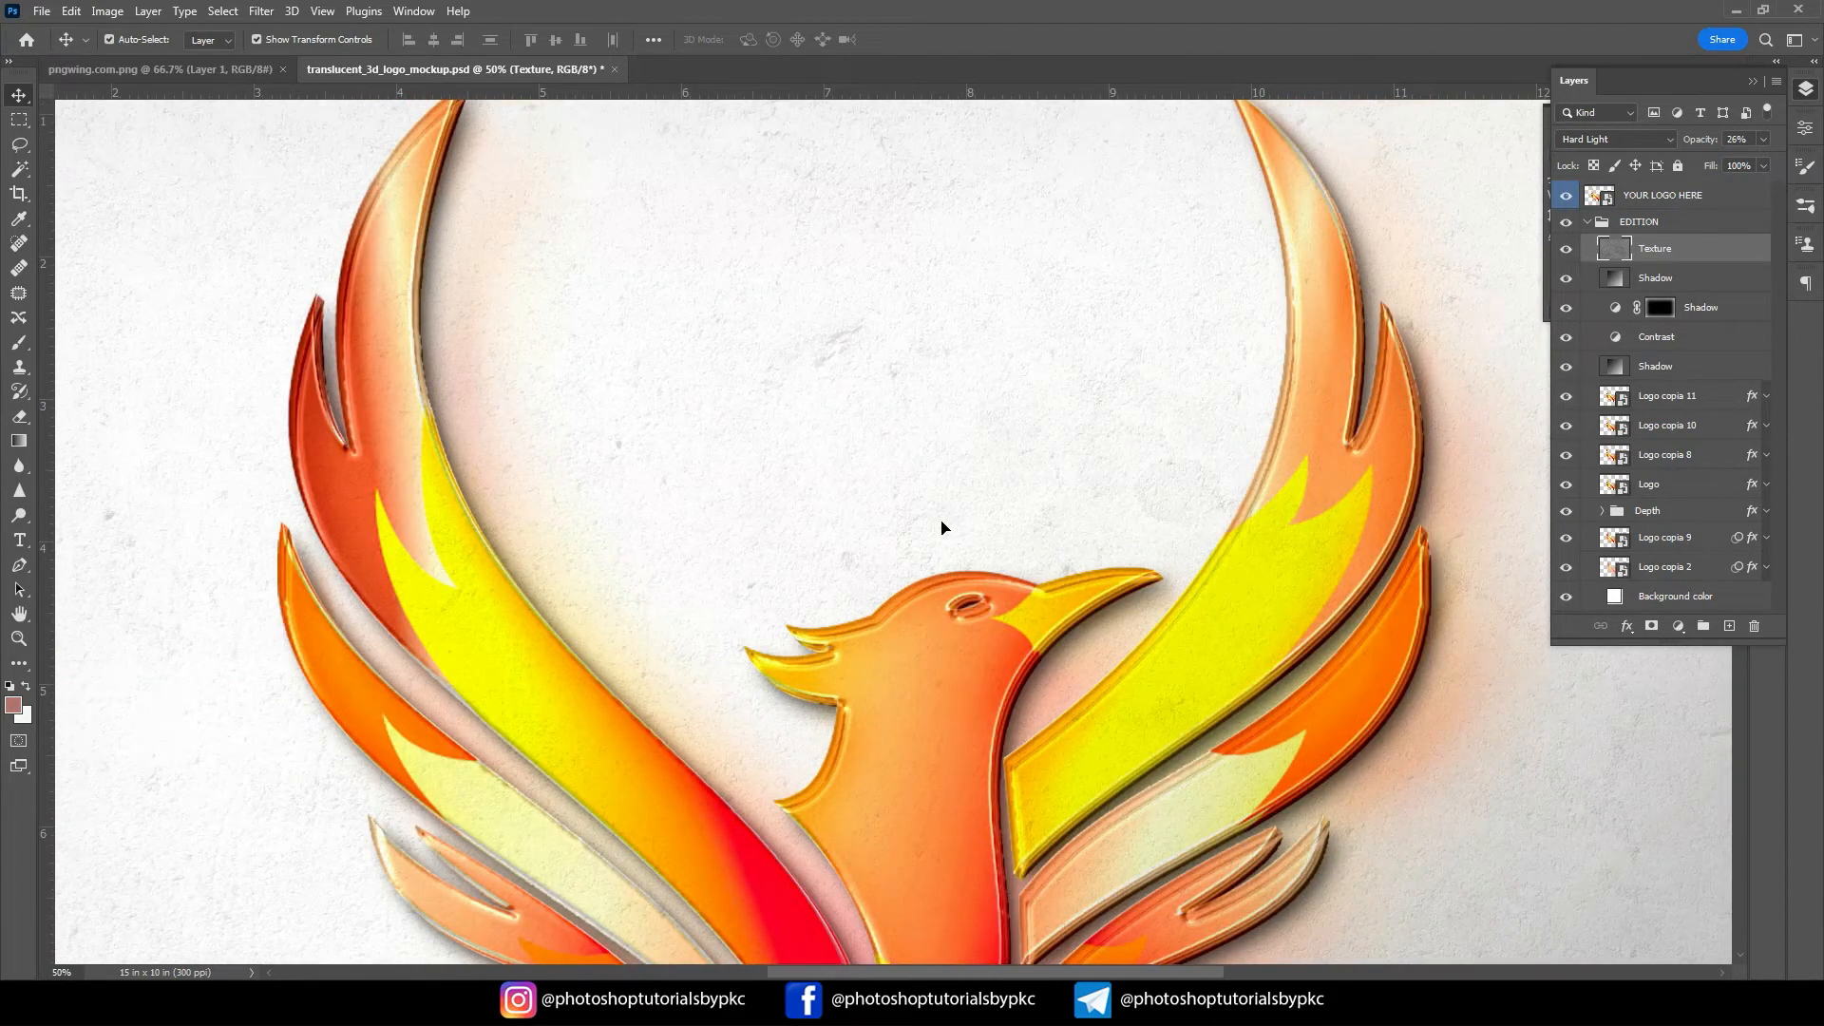
key("ctrl+0")
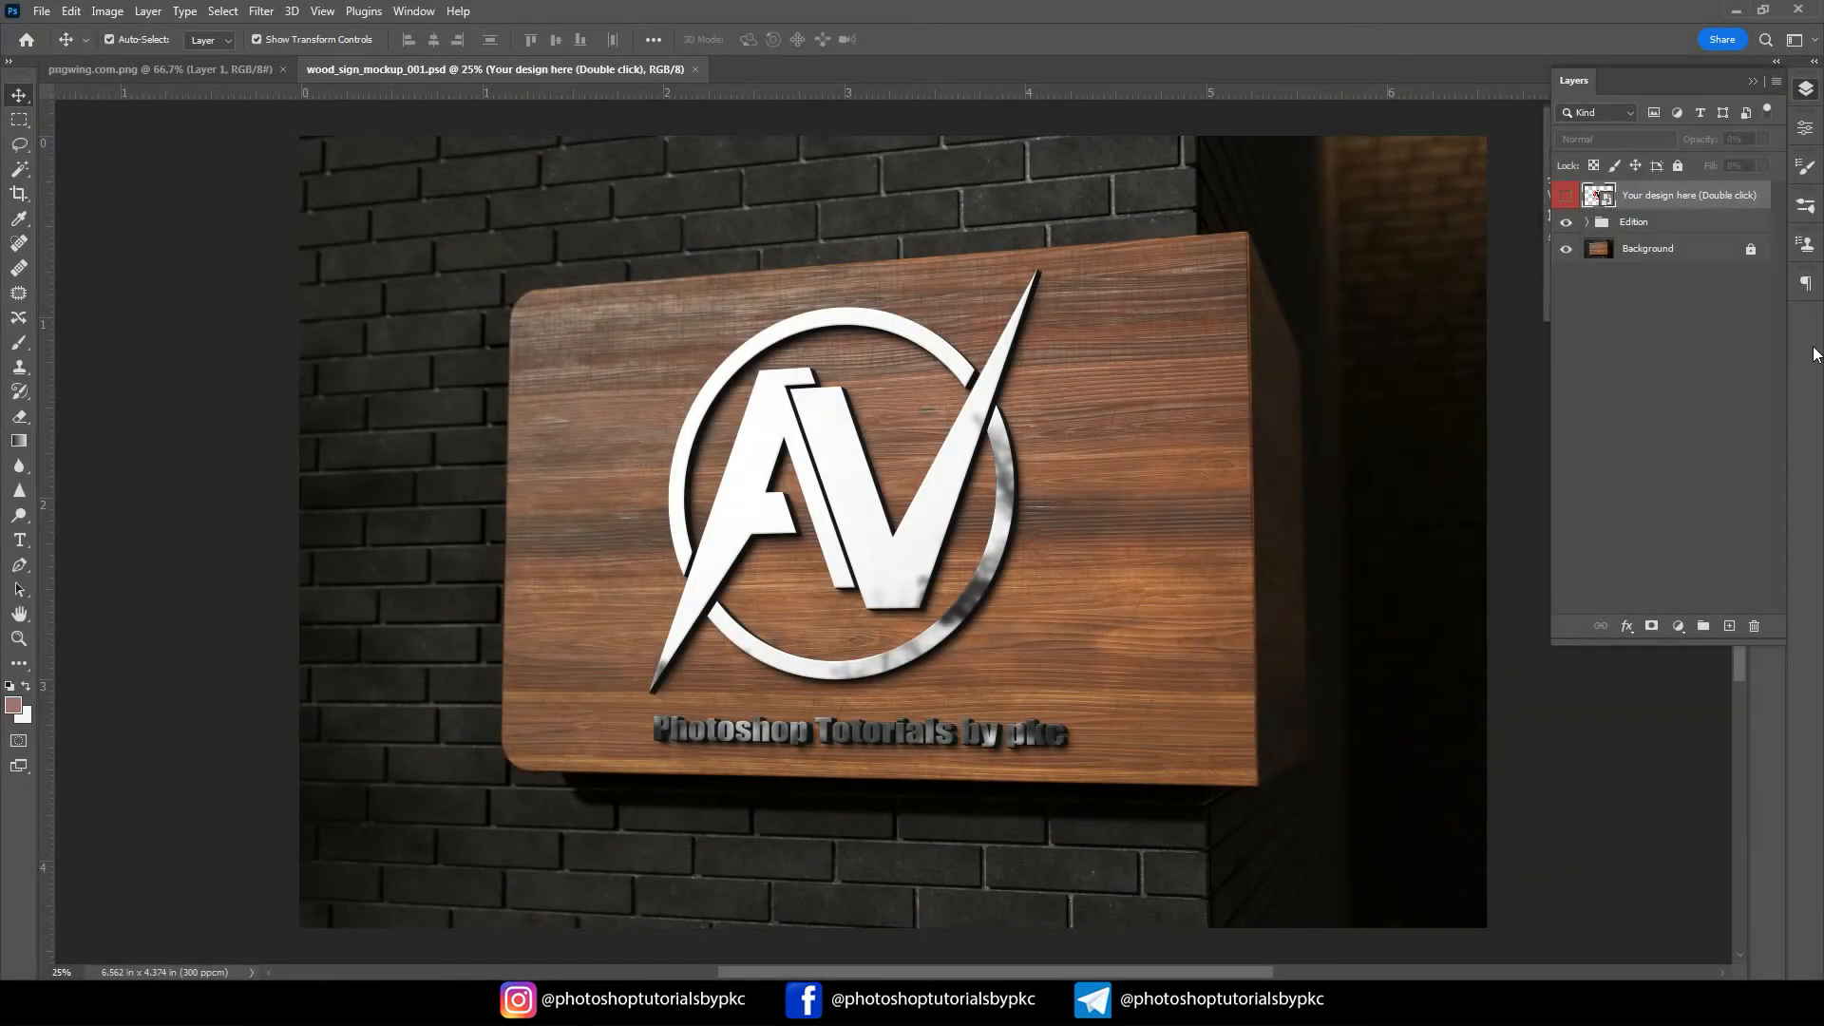
Copy the phoenix artwork into the Your design here smart object of wood_sign_mockup_001.psd and delete the AV logo layer
double_click(1609, 205)
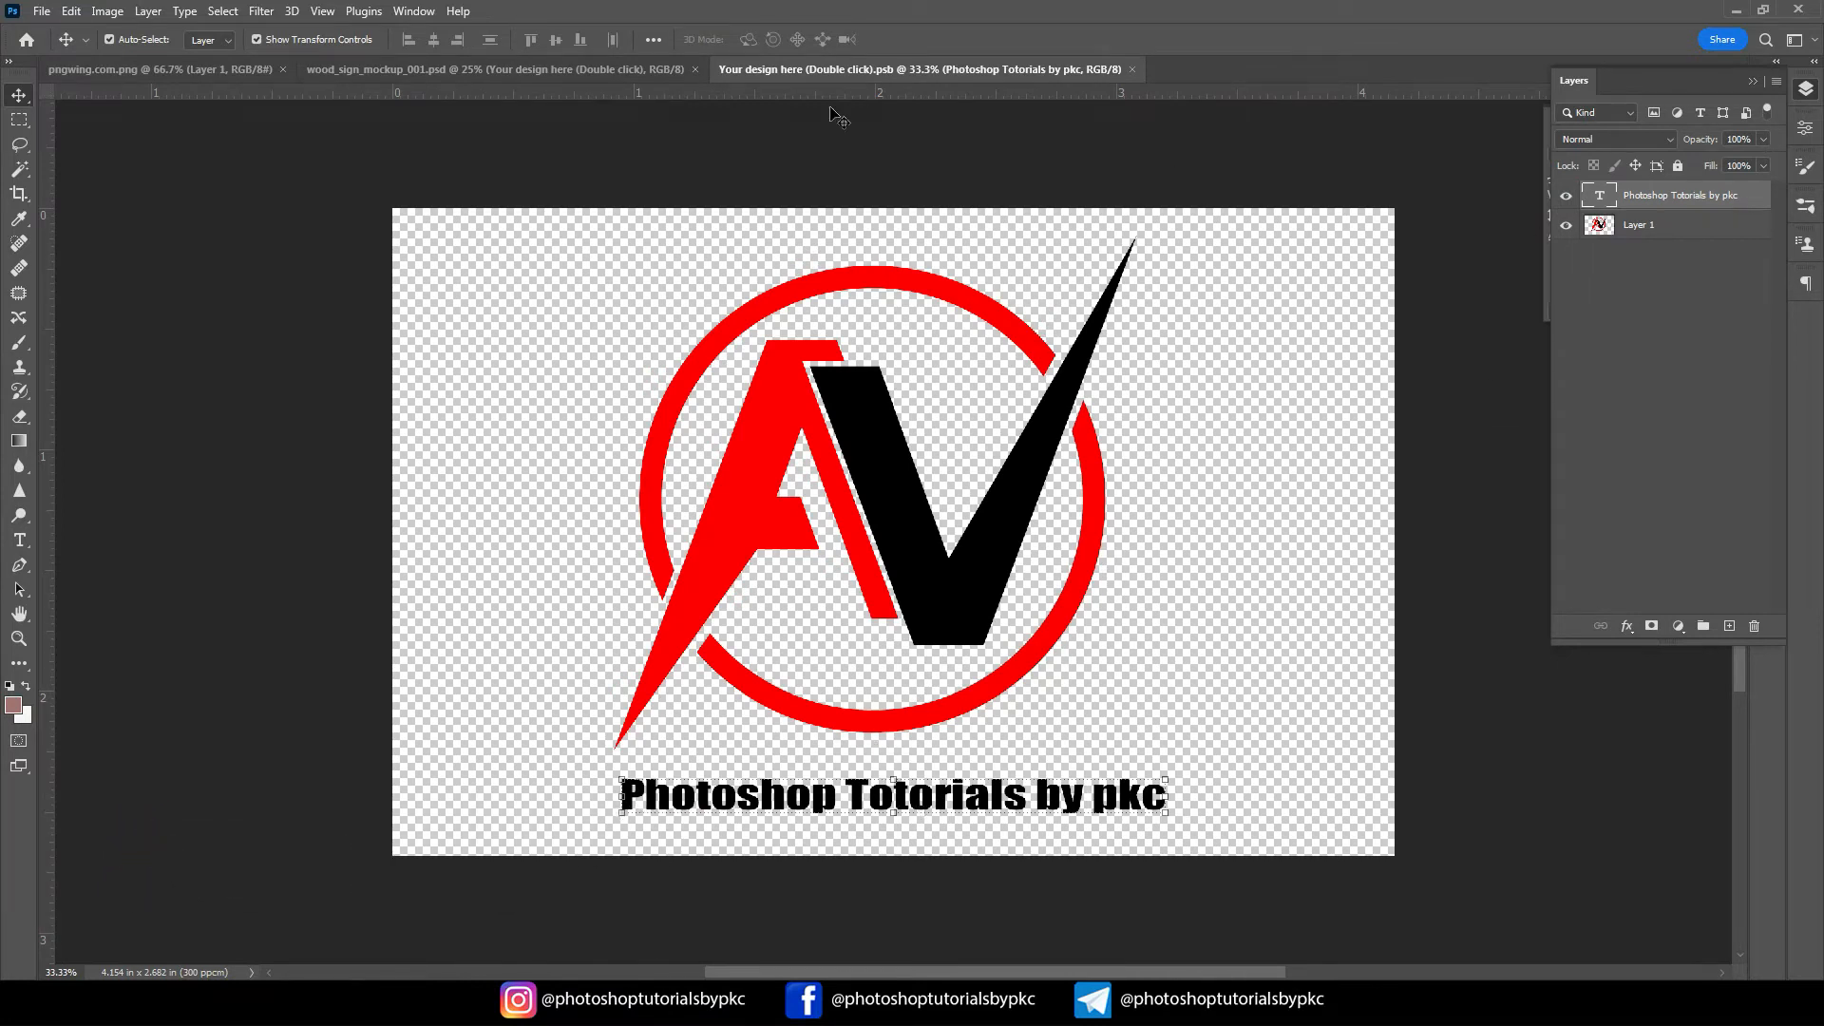
left_click(209, 62)
left_click_drag(947, 686, 858, 477)
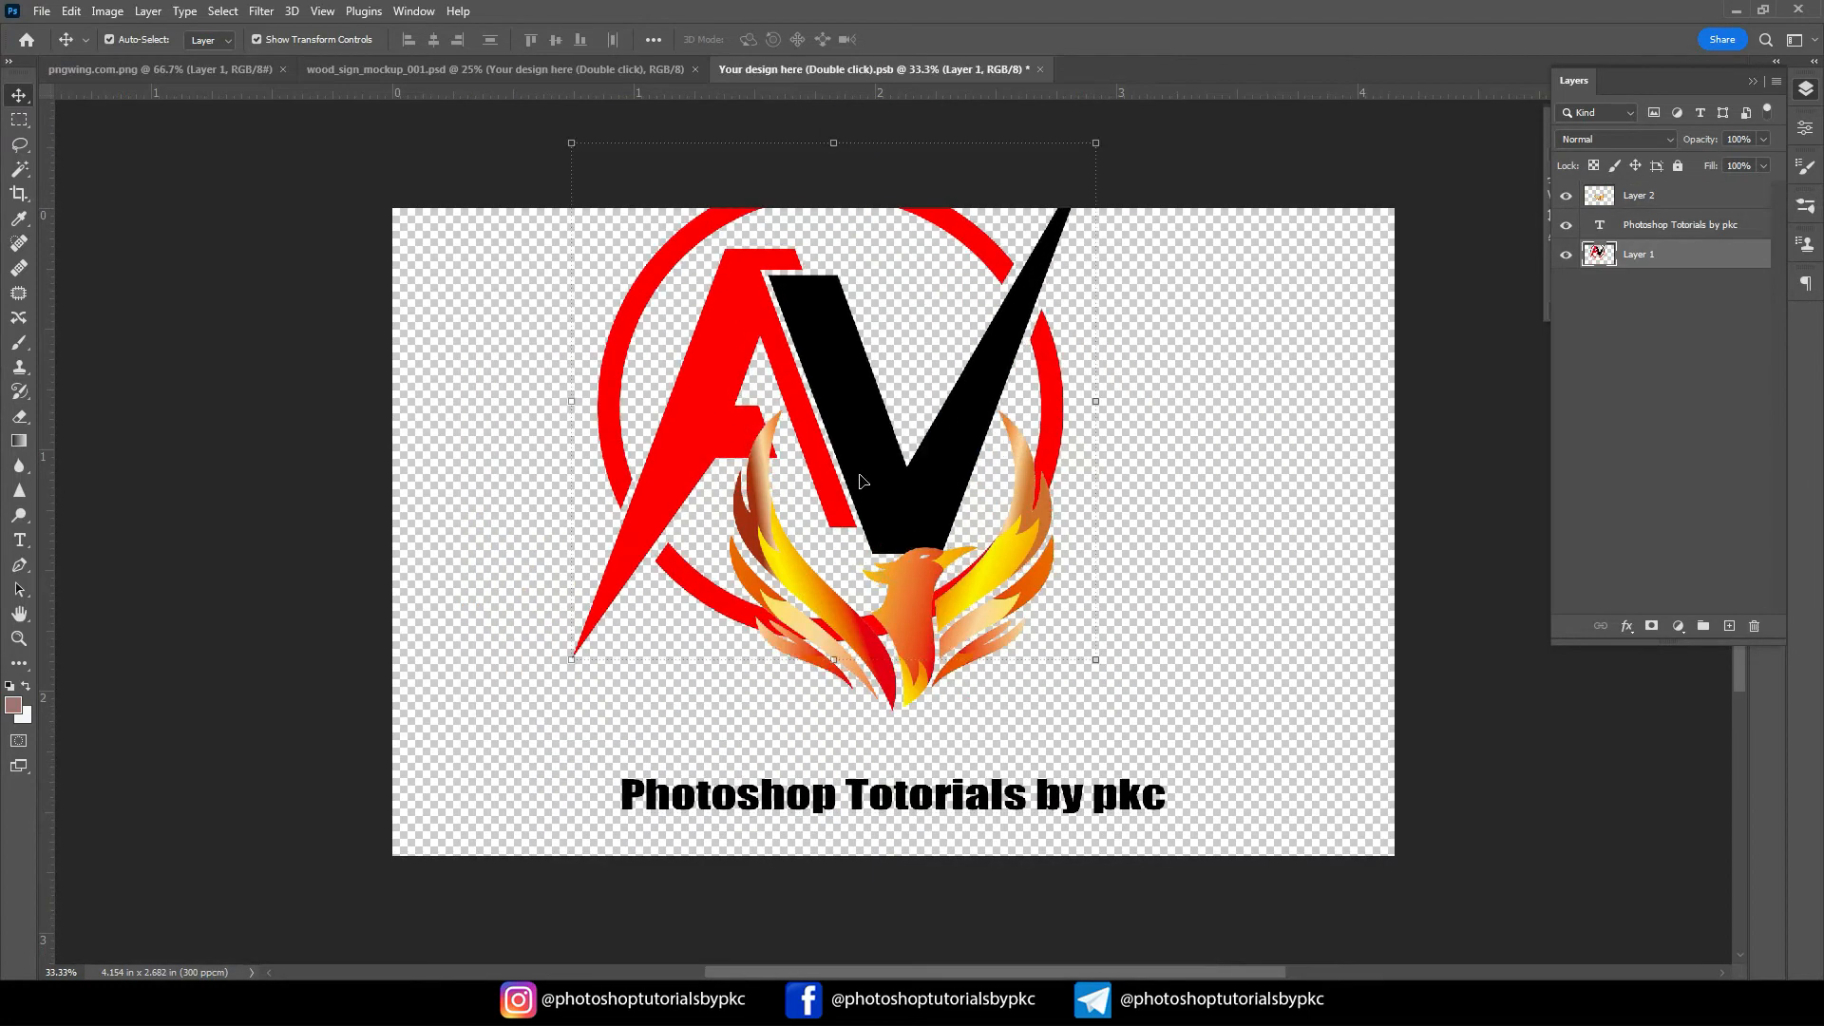
key("Delete")
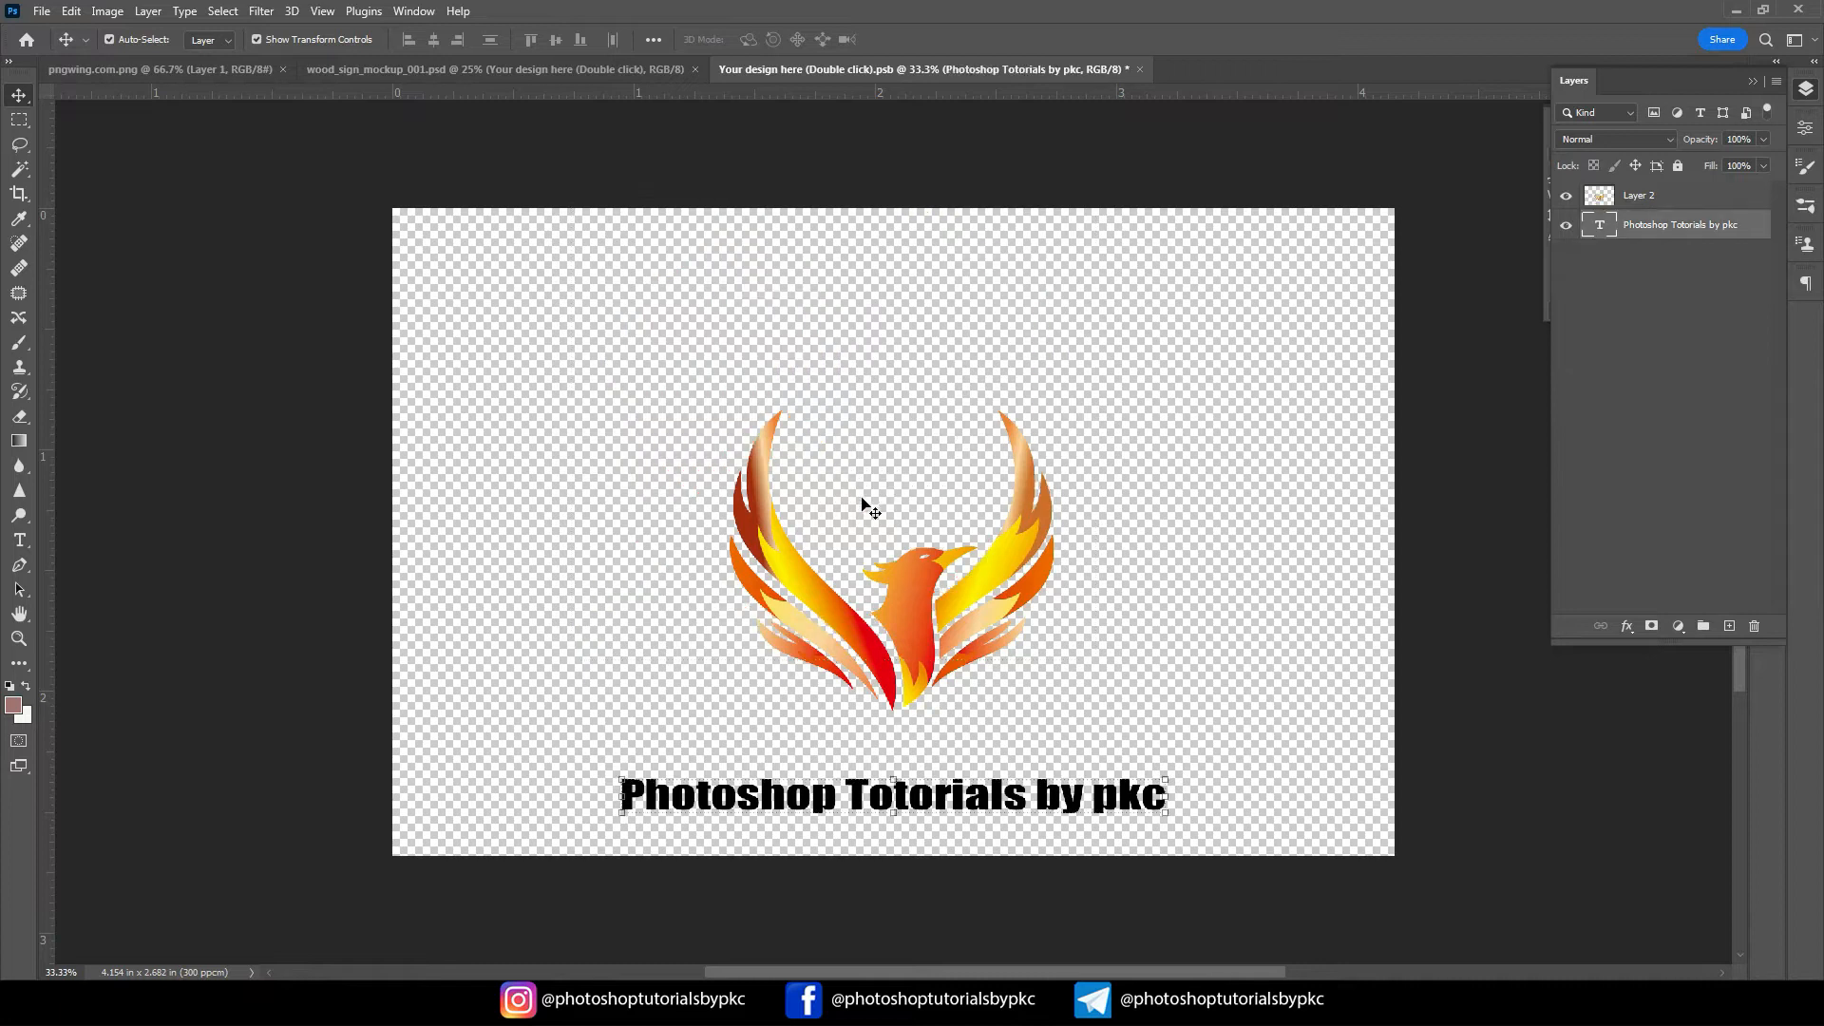
Enlarge the phoenix layer to about 164% above the Photoshop Totorials by pkc text, and shift the text slightly closer beneath it
left_click(894, 596)
left_click_drag(891, 416, 890, 216)
left_click_drag(934, 490, 901, 523)
key("Return")
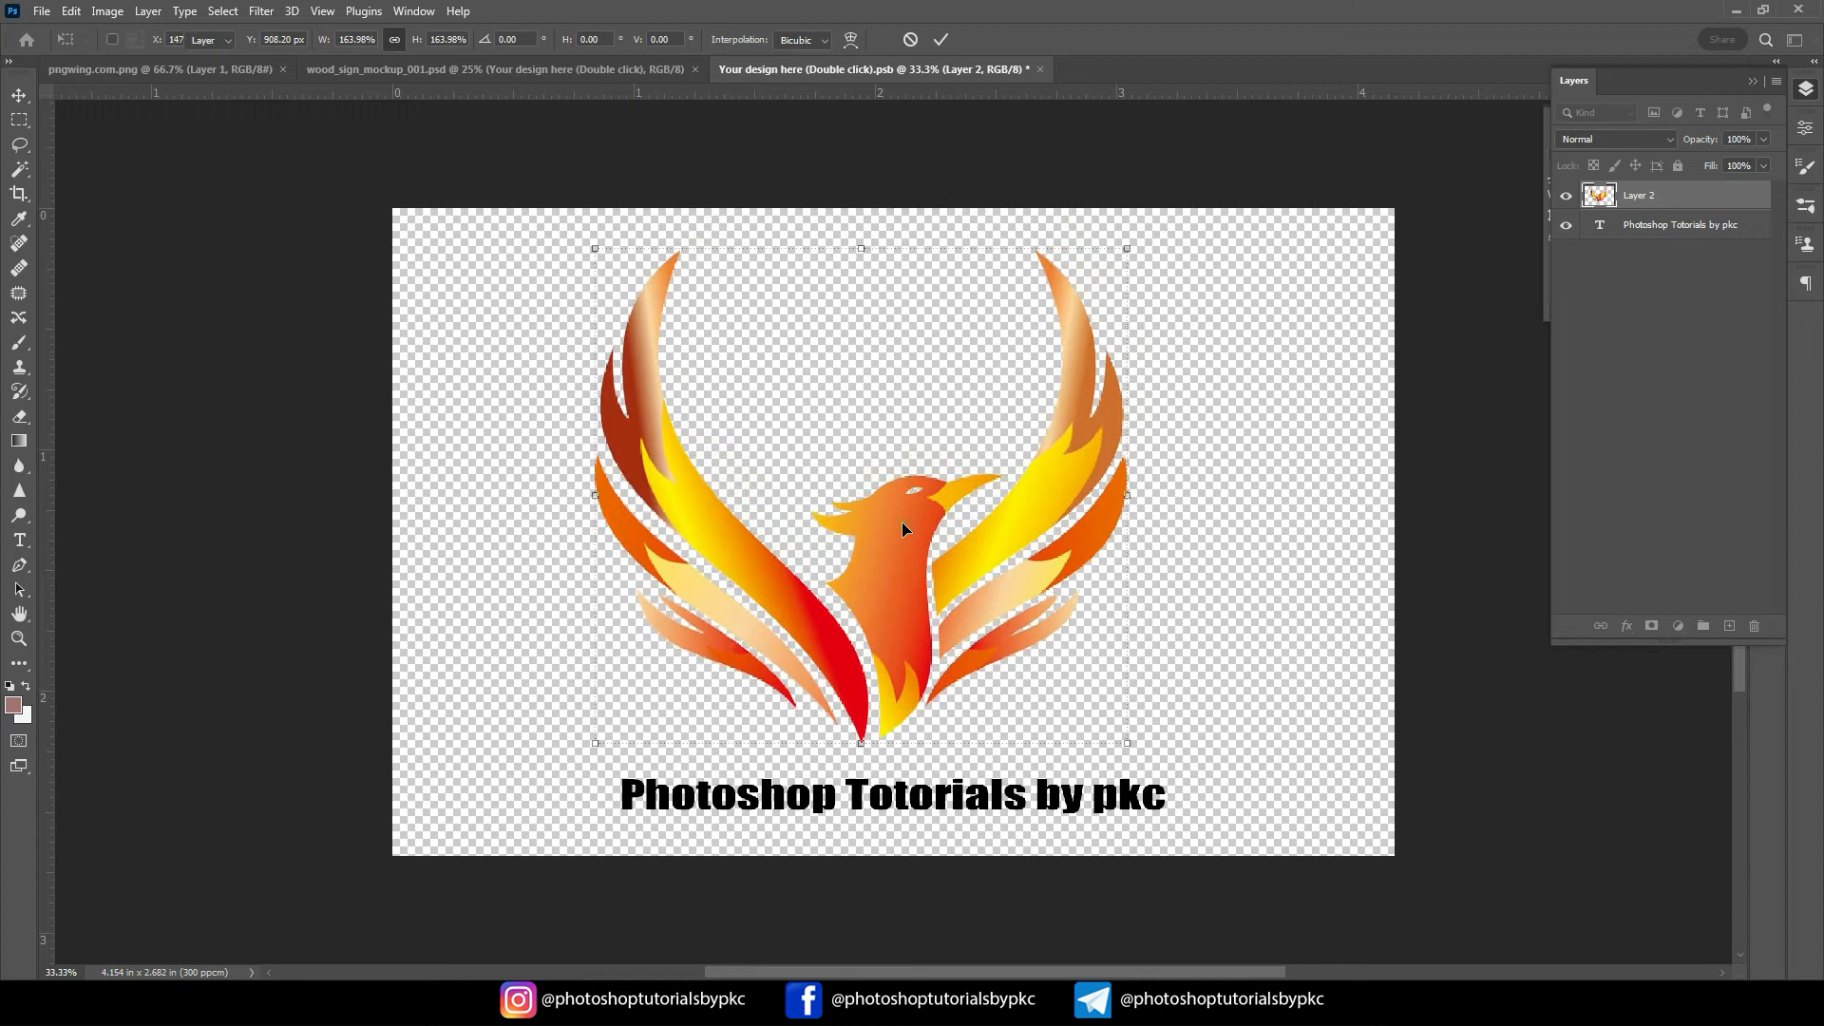
left_click_drag(973, 806, 936, 787)
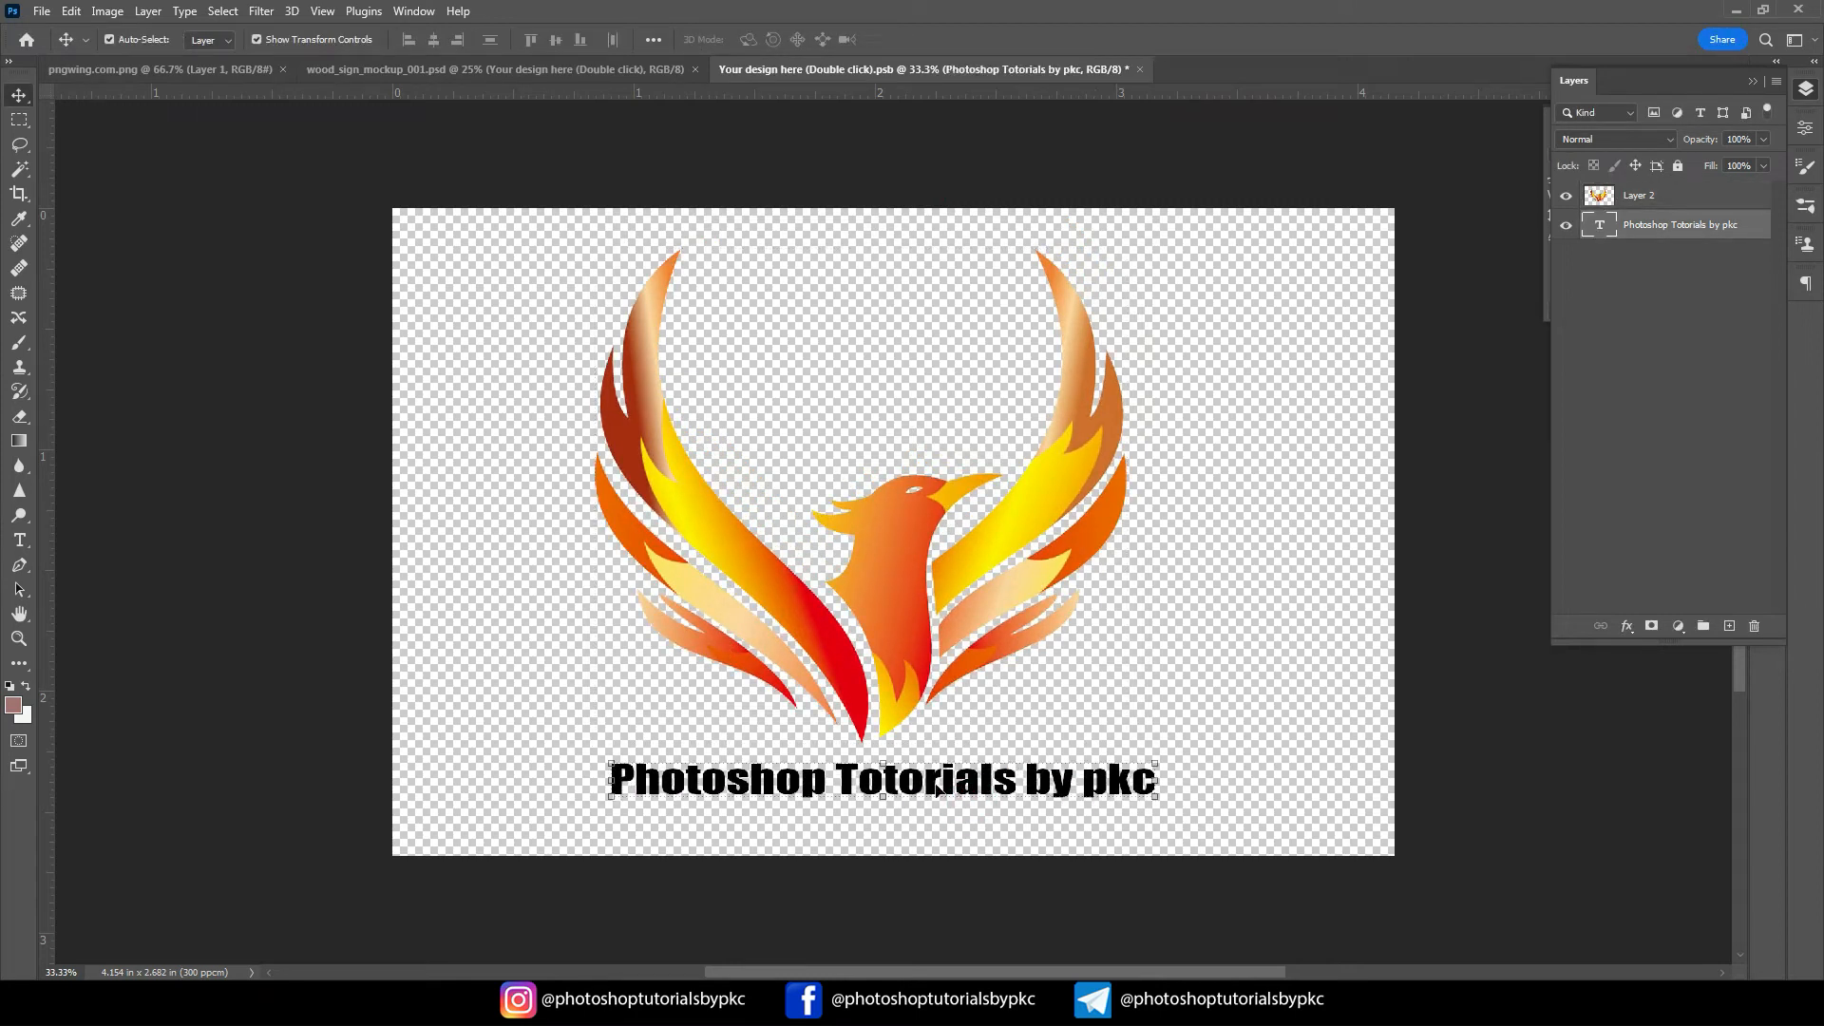
Save and close the Your design here smart object, and return to the wood_sign_mockup_001.psd mockup
left_click(1141, 71)
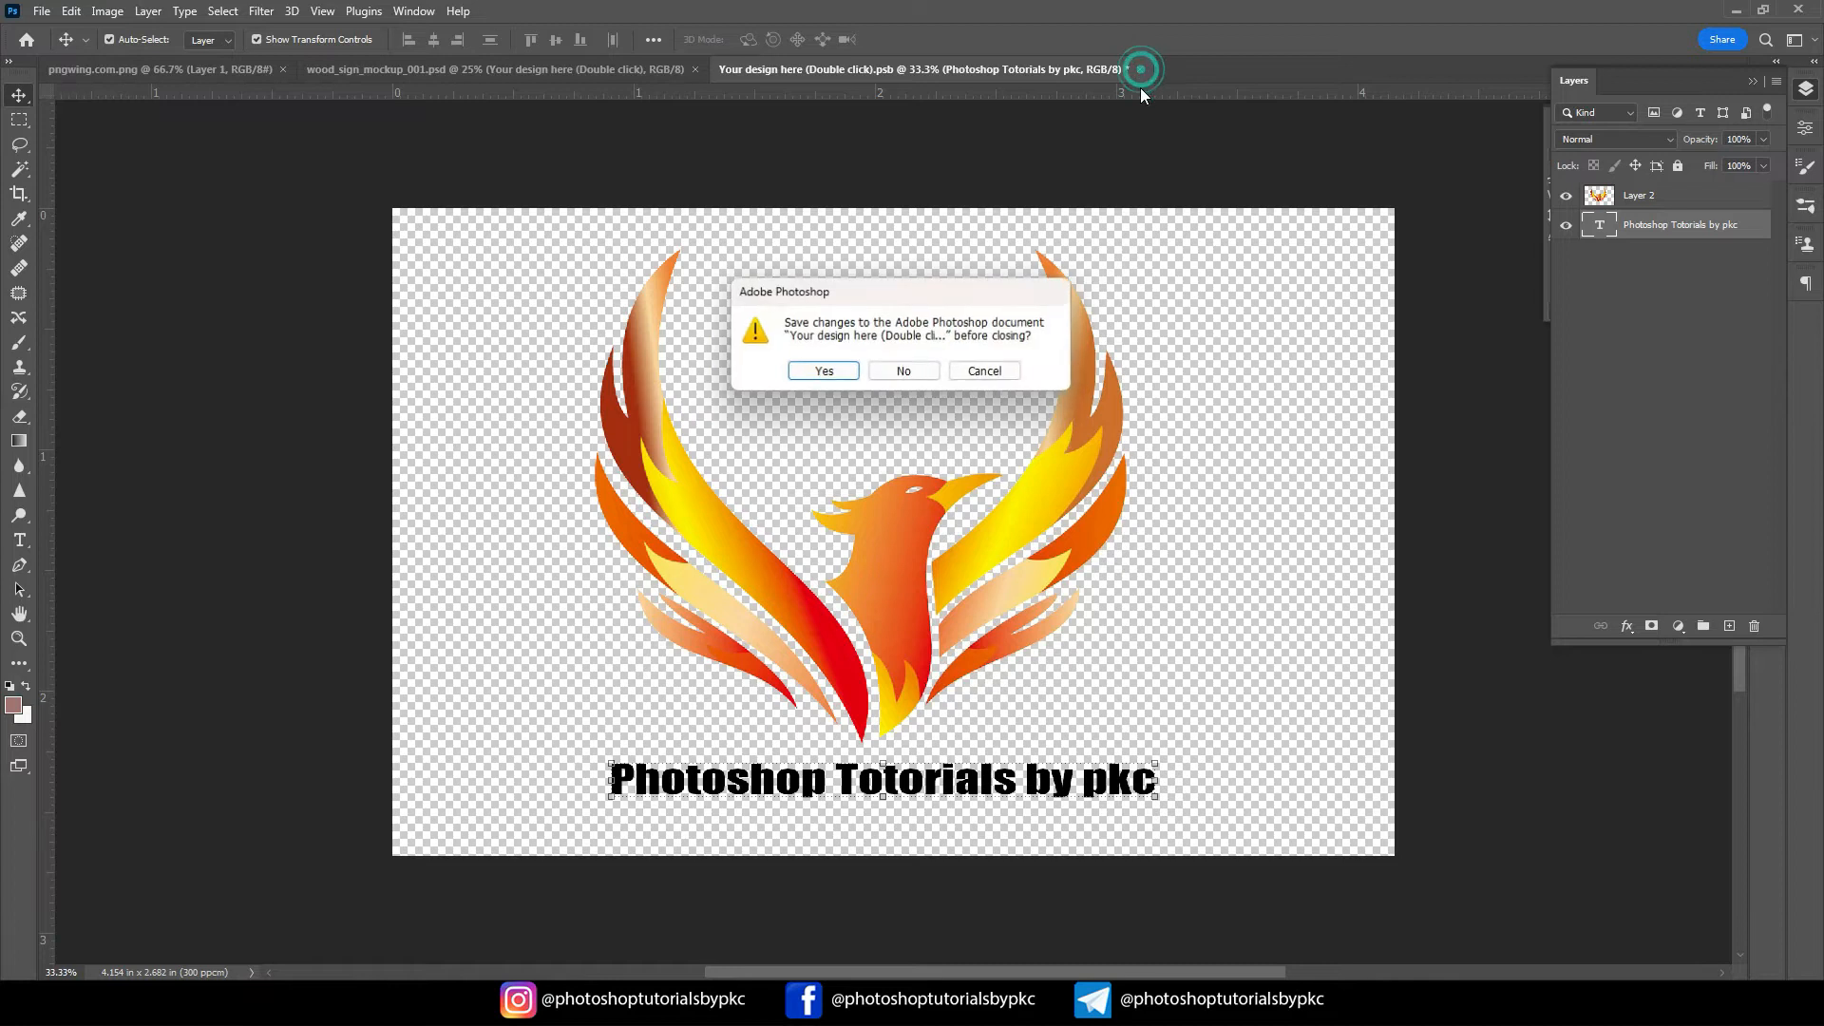
left_click(824, 373)
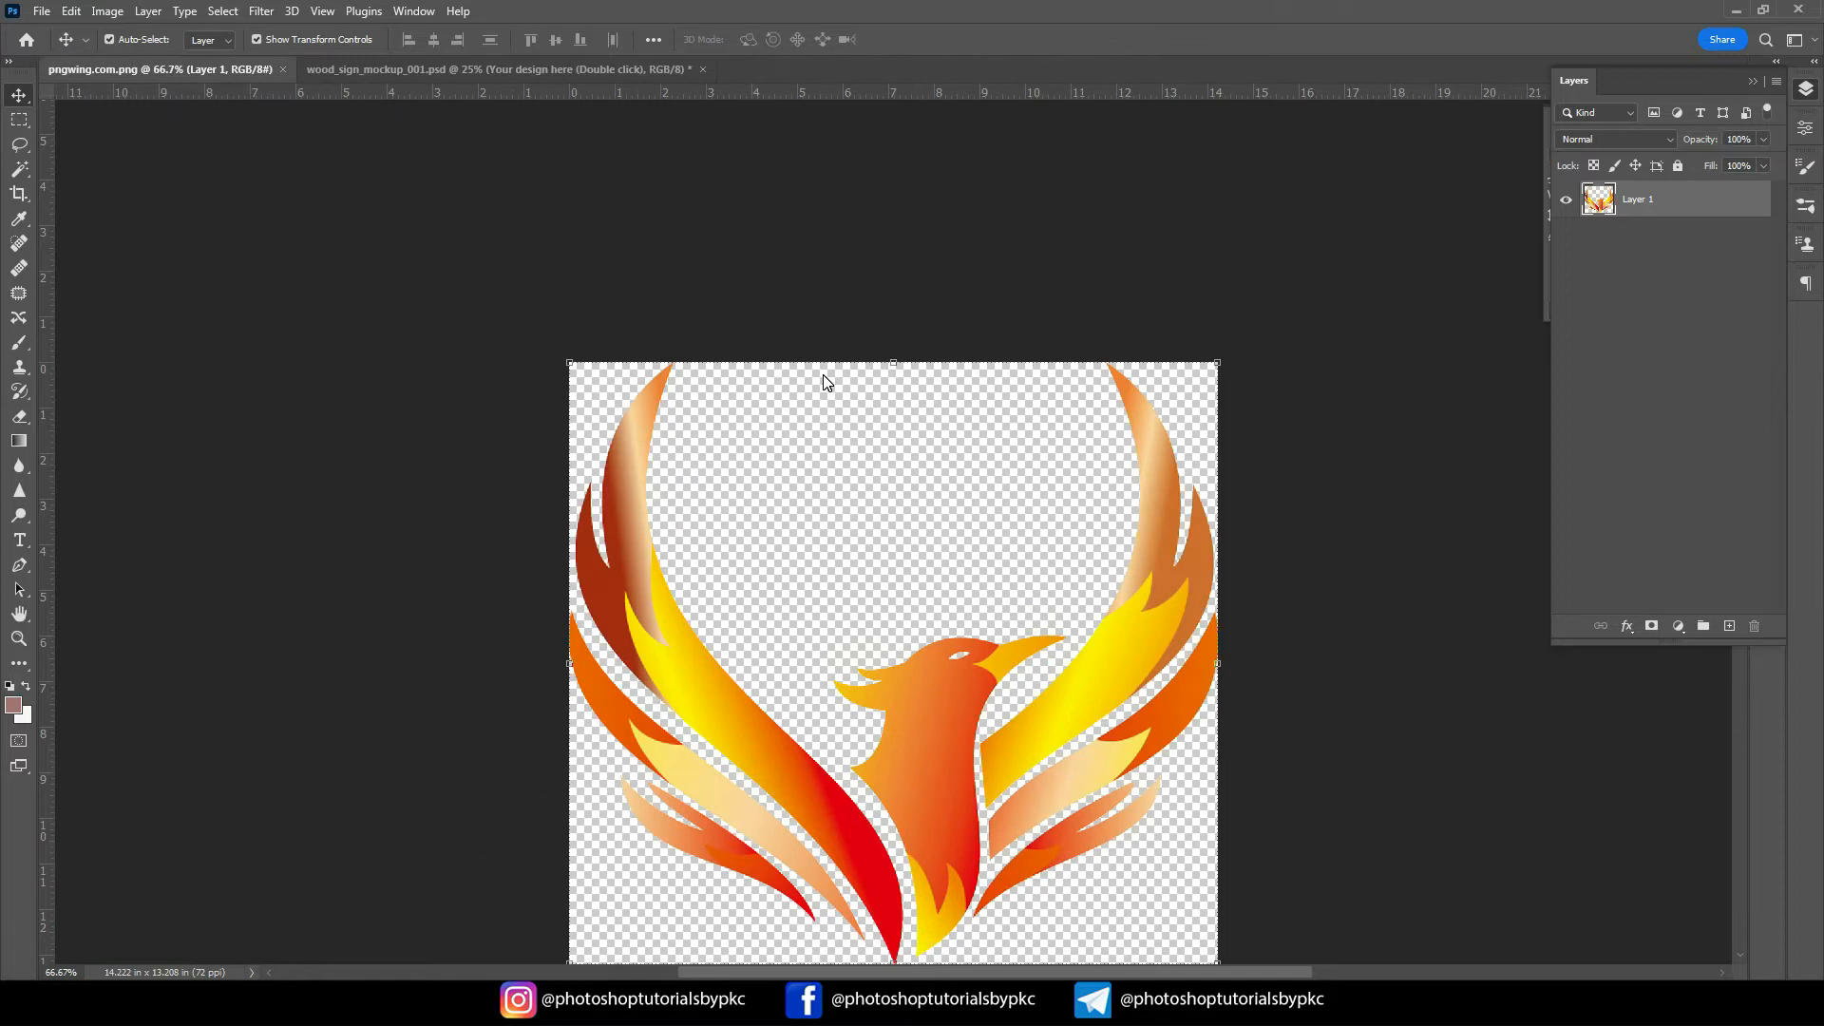
left_click(493, 69)
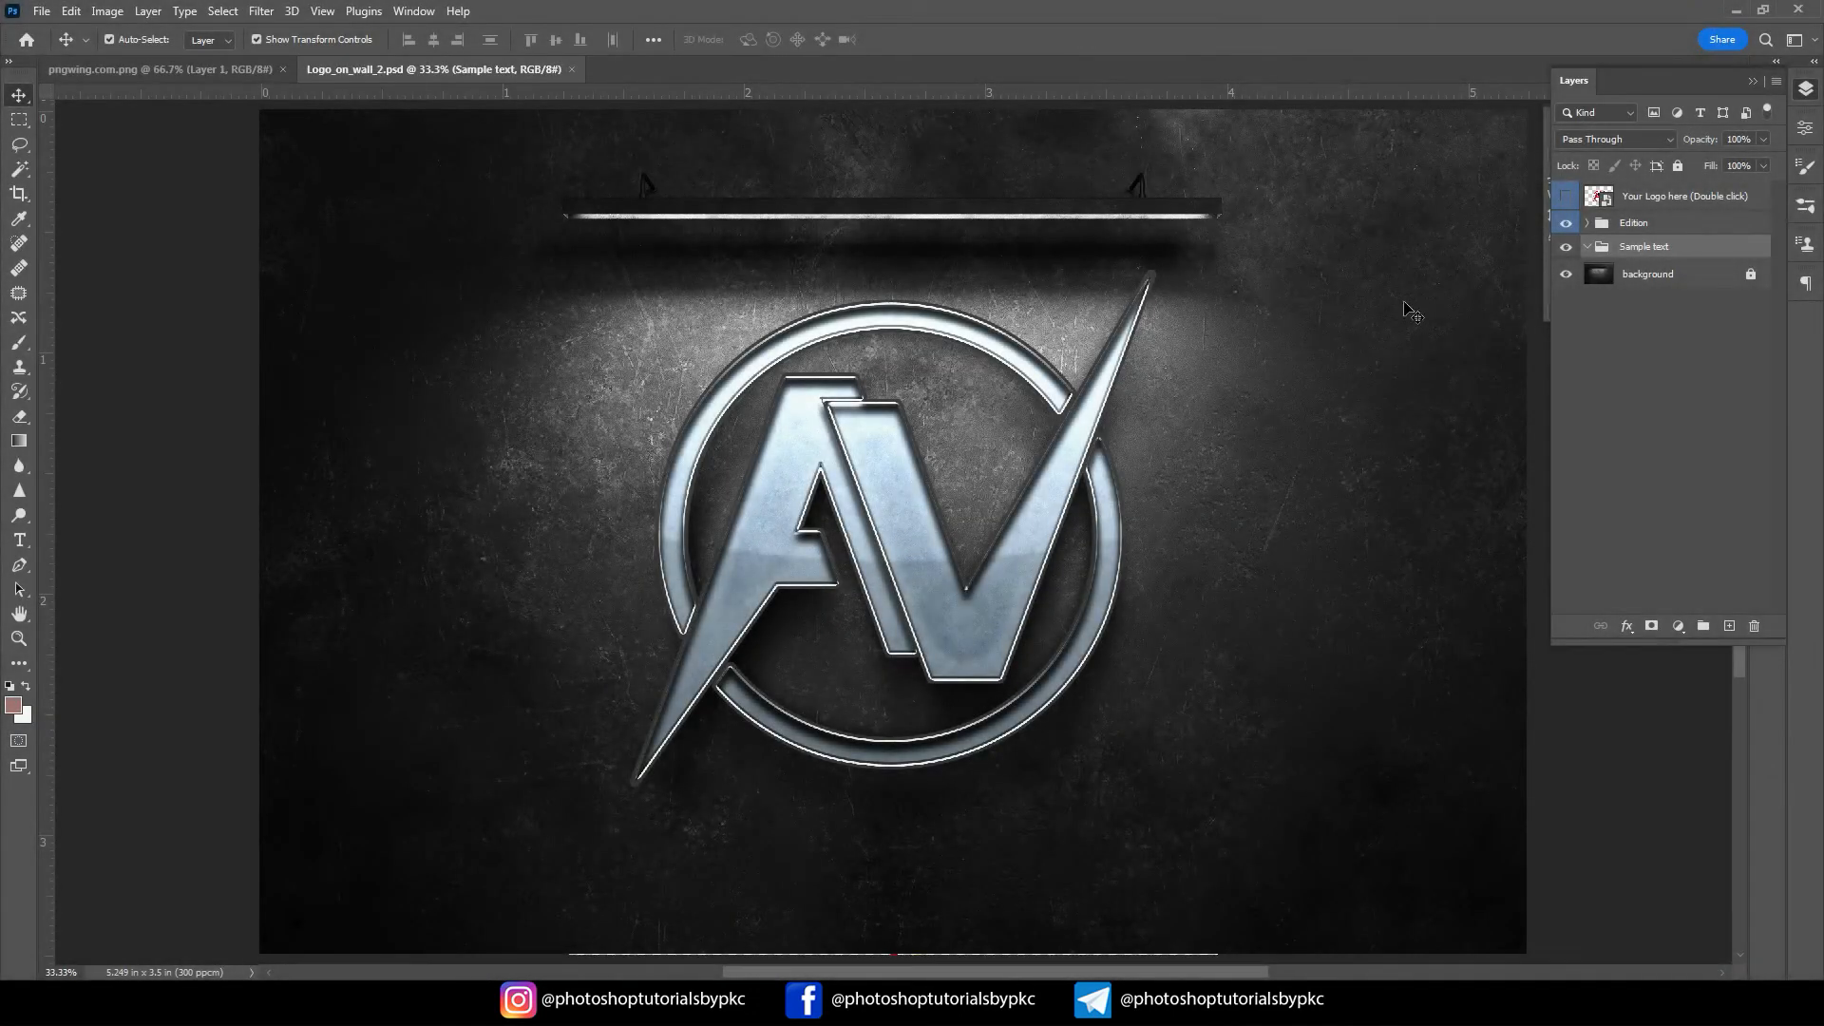
Open the Your Logo here smart object of Logo_on_wall_2.psd and copy the phoenix artwork into it
double_click(1612, 209)
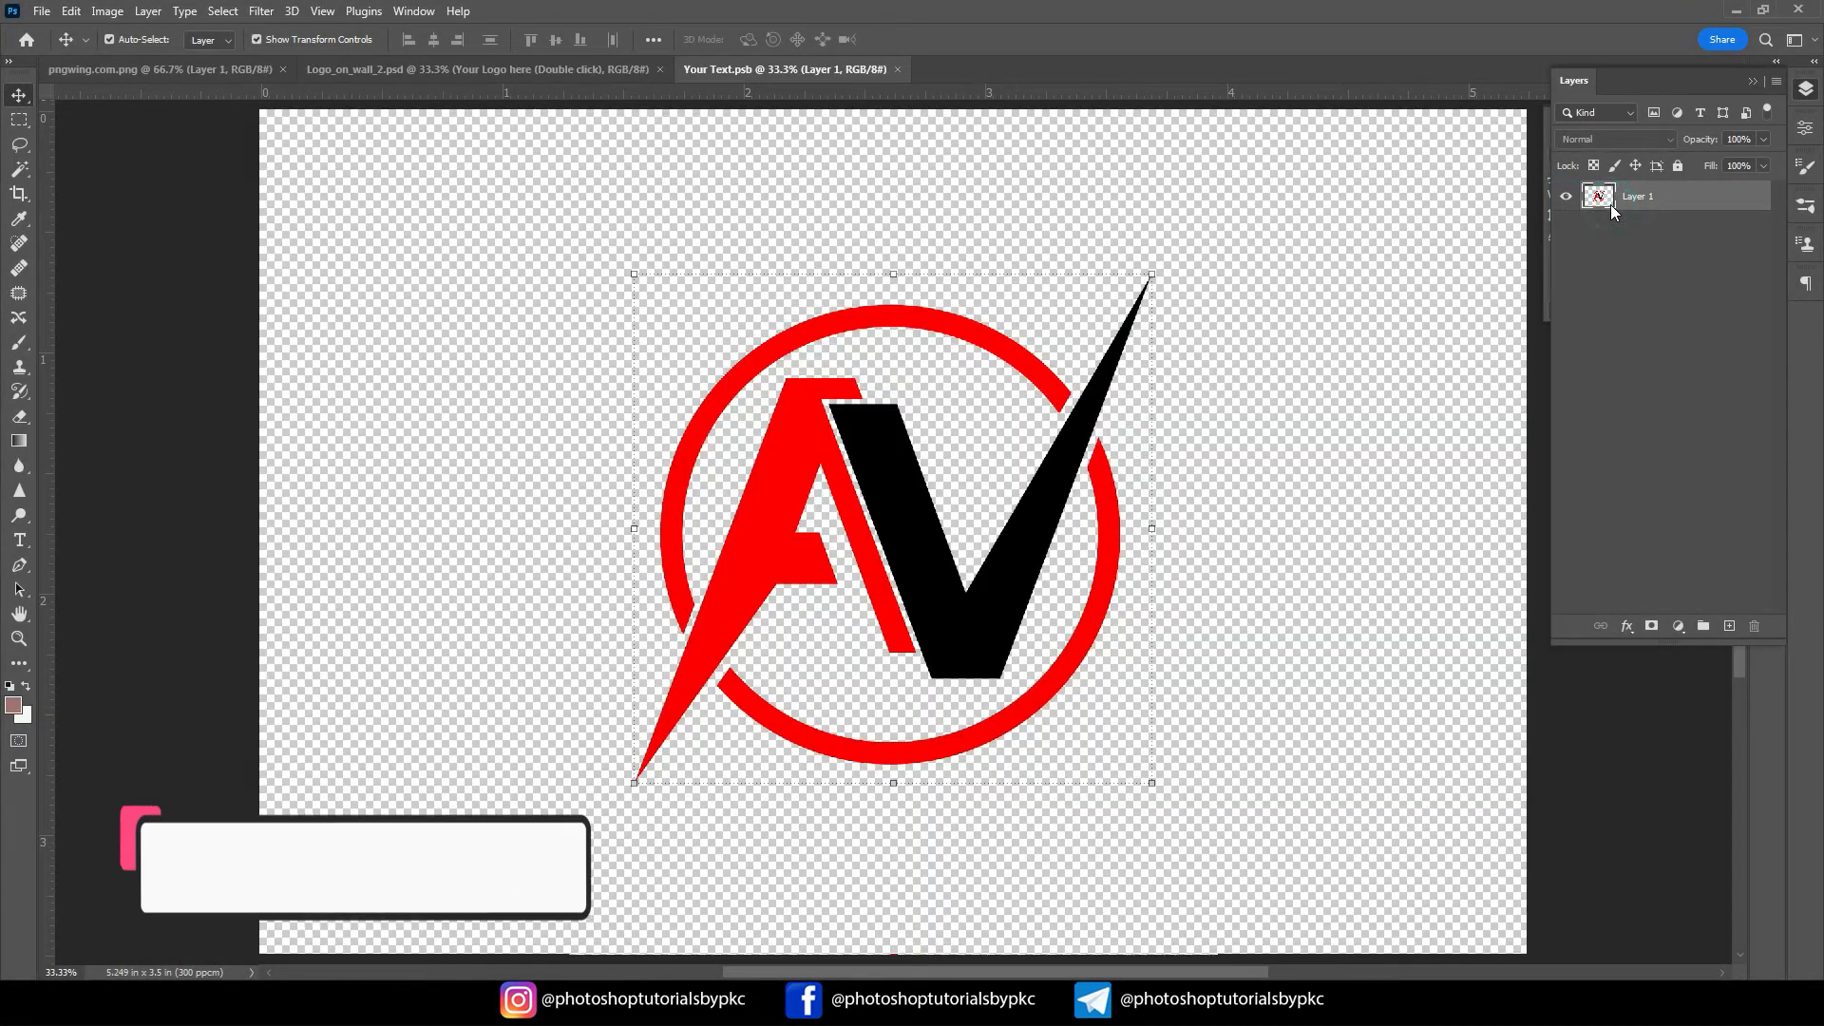
left_click(181, 69)
left_click_drag(949, 688, 854, 481)
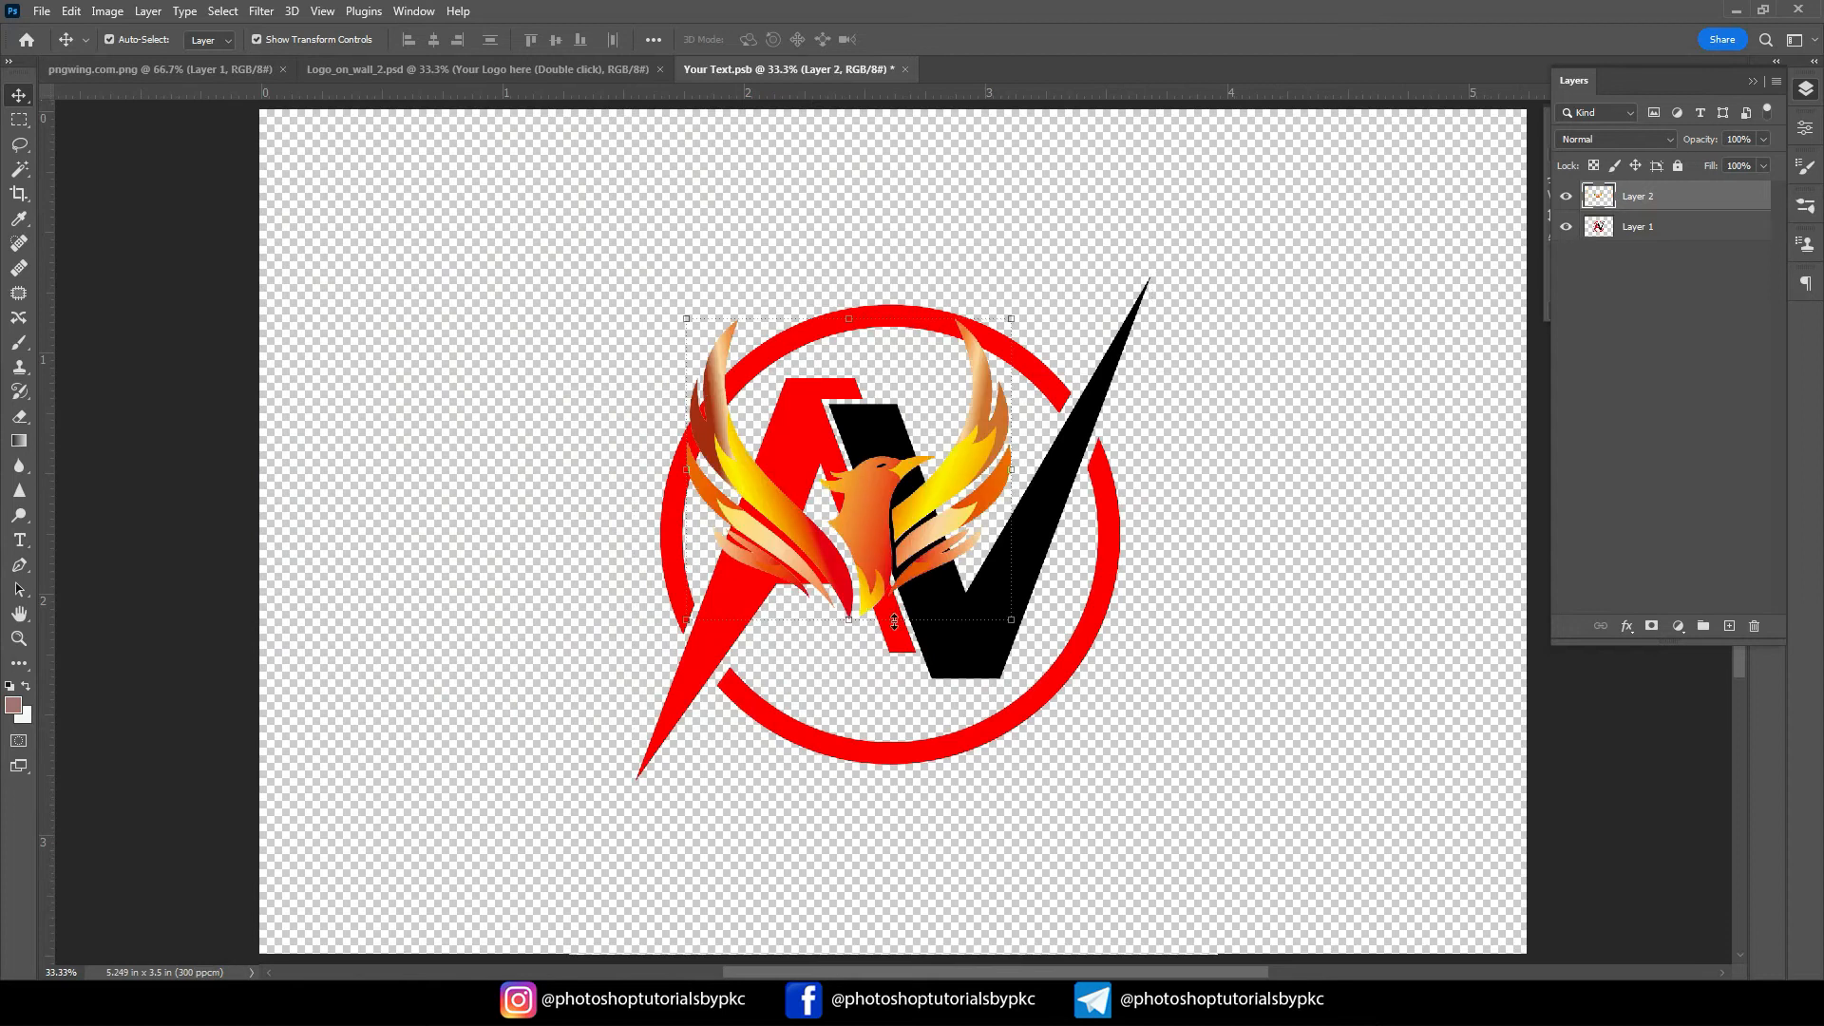
Enlarge the phoenix layer to slightly larger than the AV logo and move it up so that it covers the logo
left_click_drag(850, 622, 868, 846)
left_click_drag(861, 717, 888, 638)
key("Return")
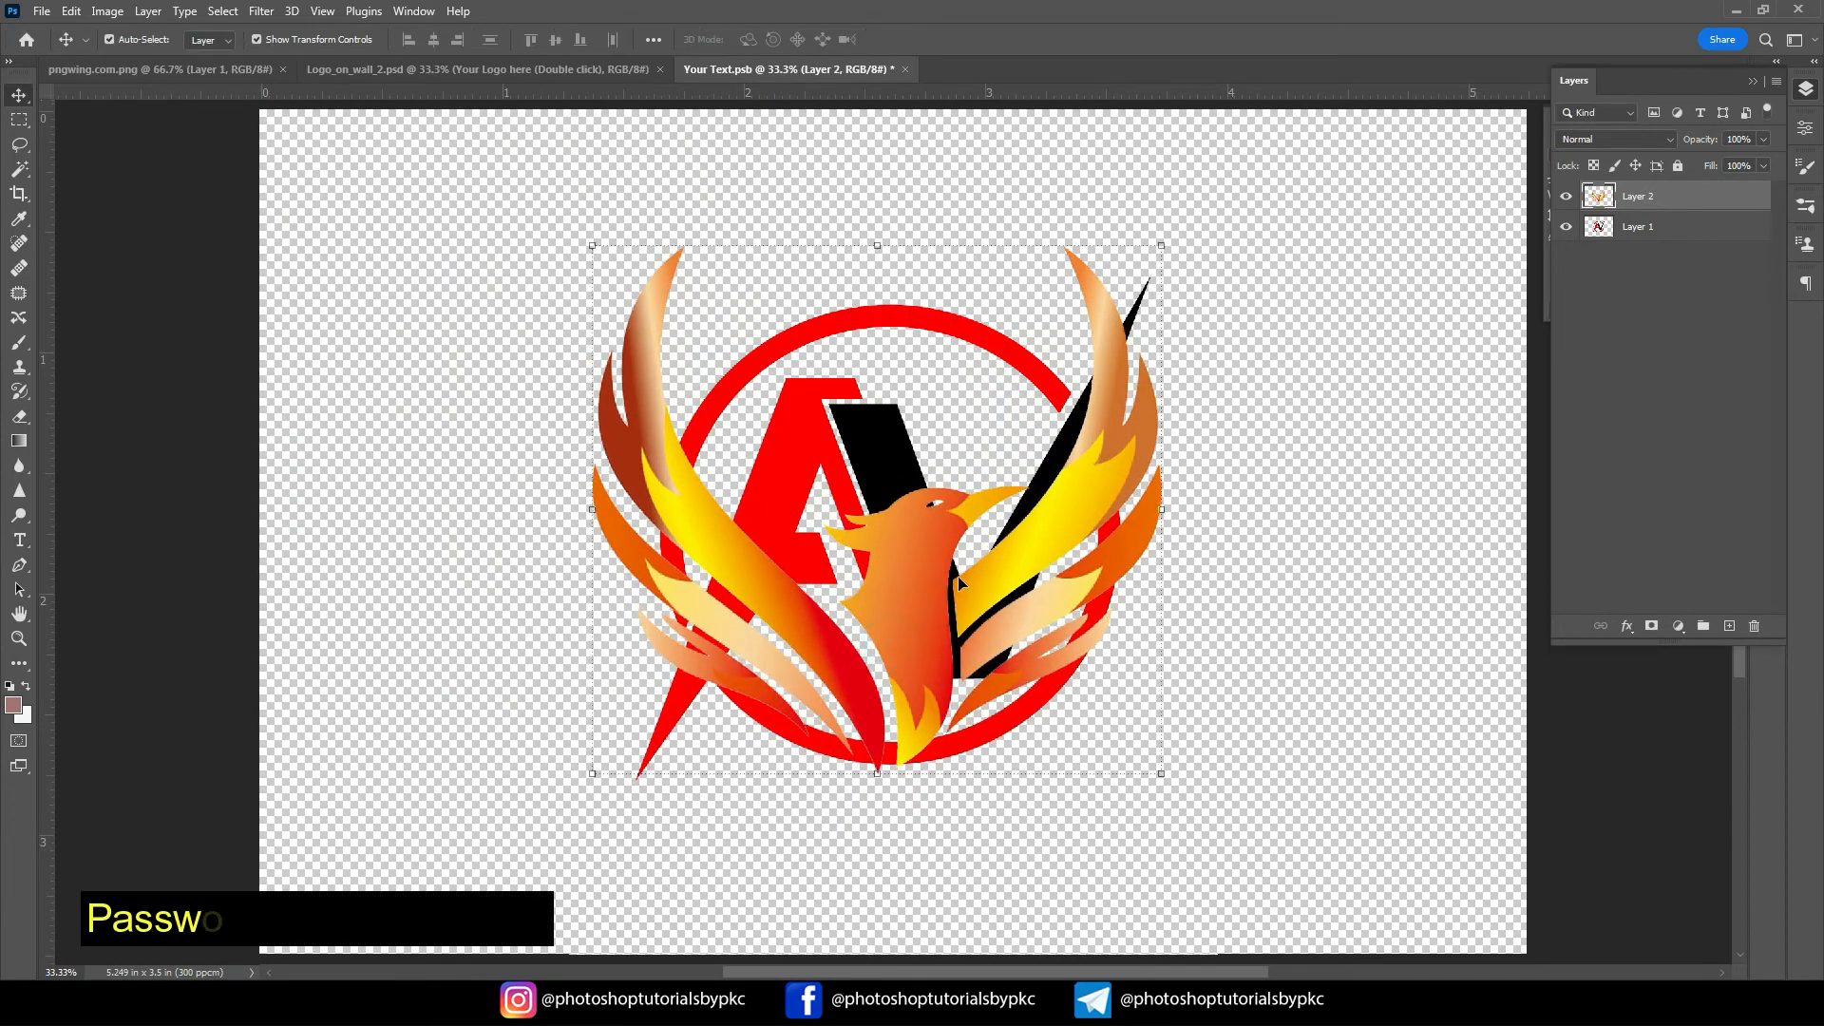
Hide Layer 1 with the AV logo, save and close Your Text.psb, and return to the Logo_on_wall_2.psd mockup
left_click(1566, 226)
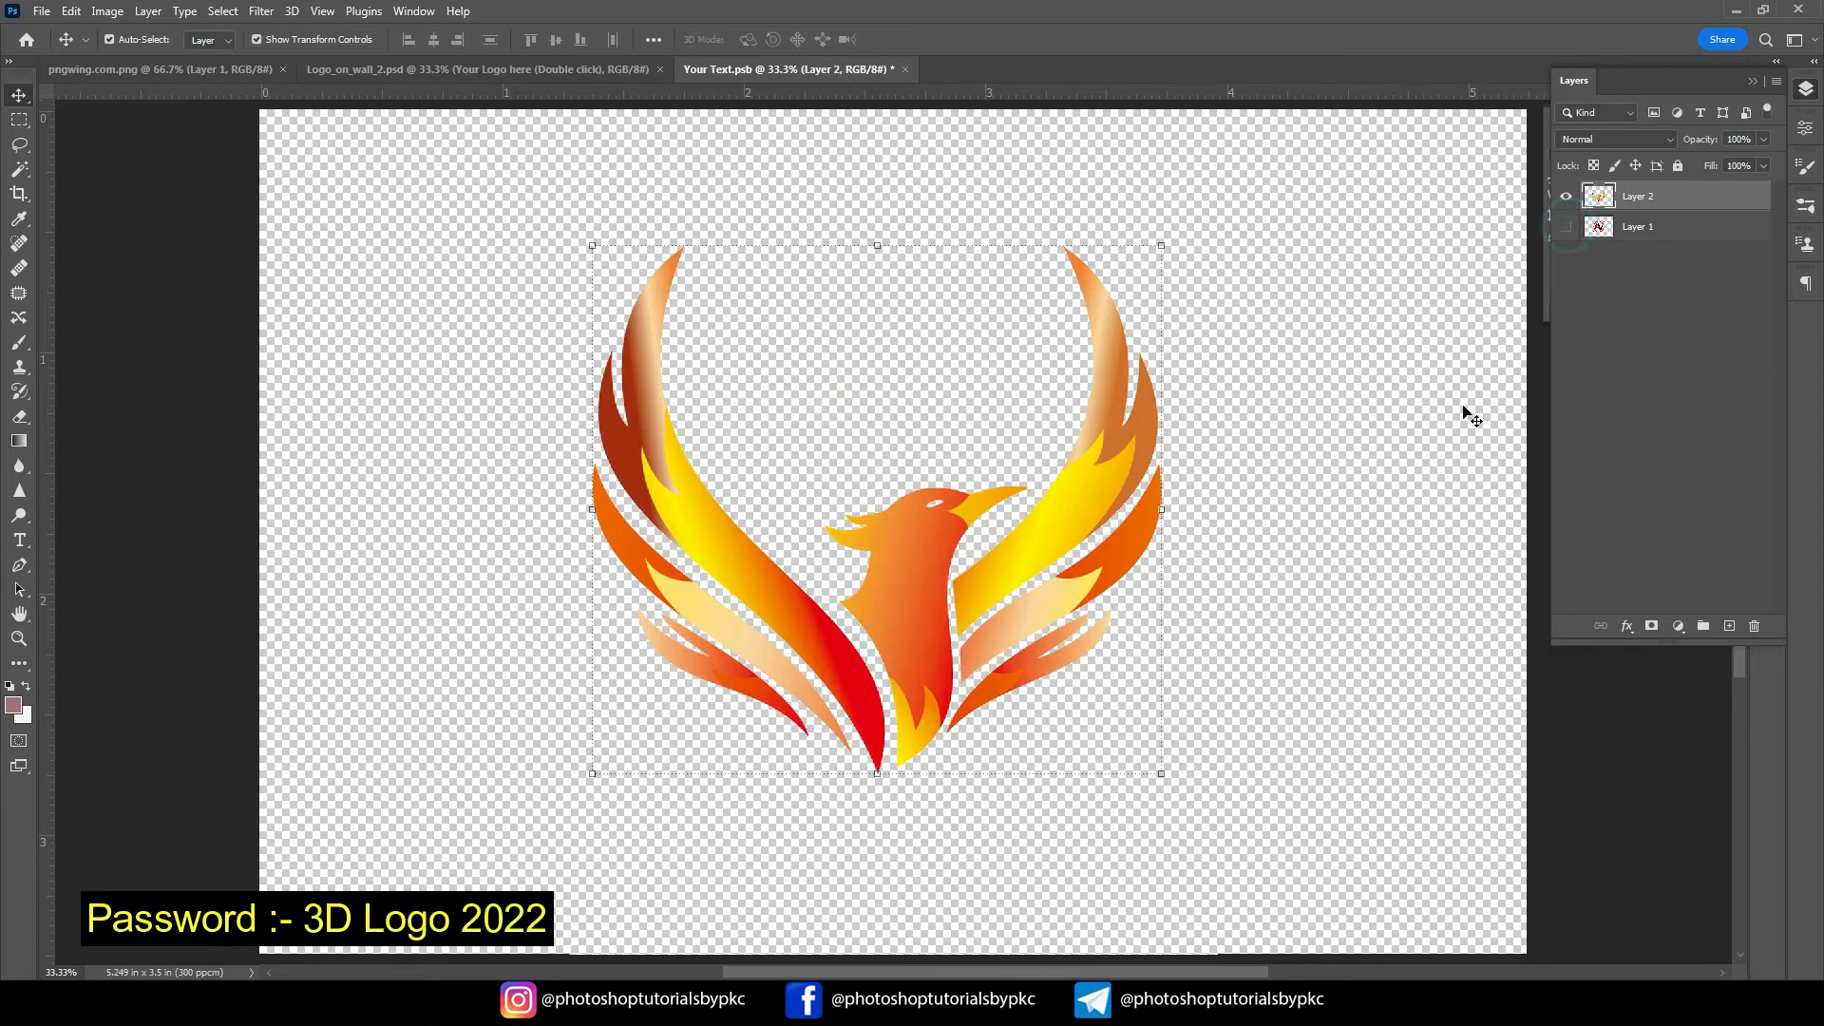
left_click(906, 70)
left_click(832, 371)
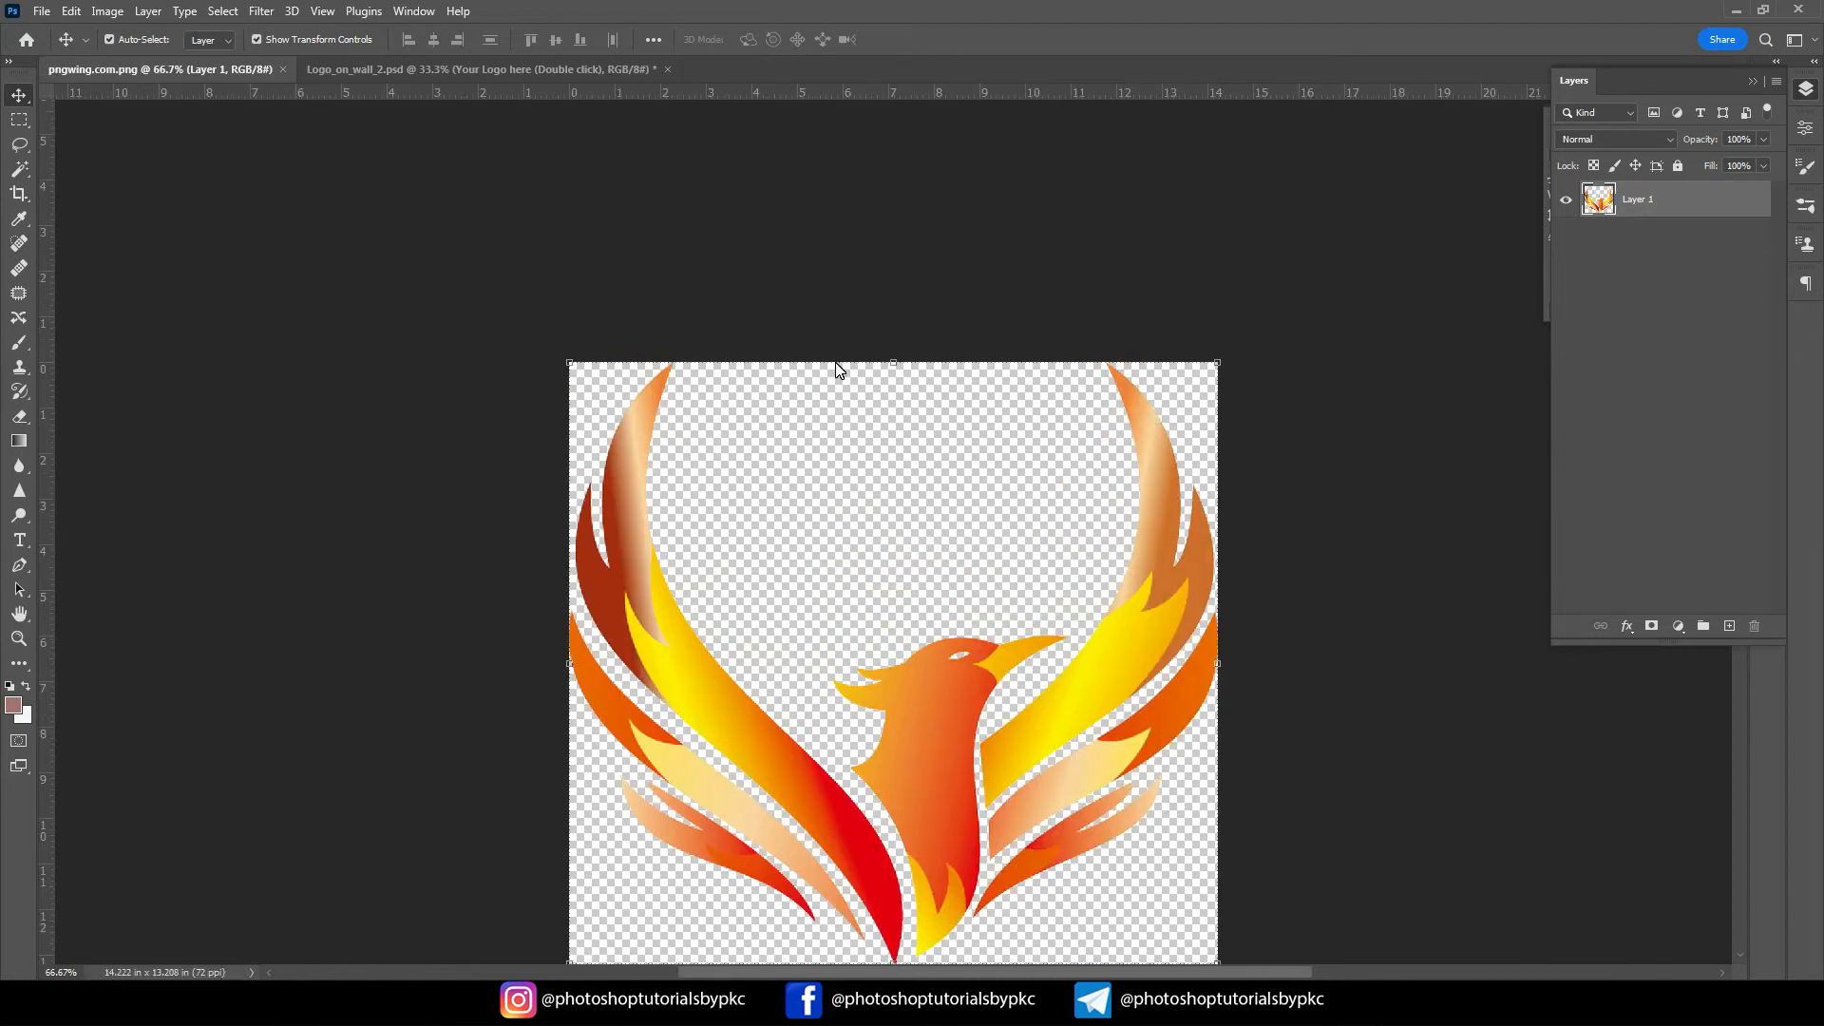
left_click(447, 82)
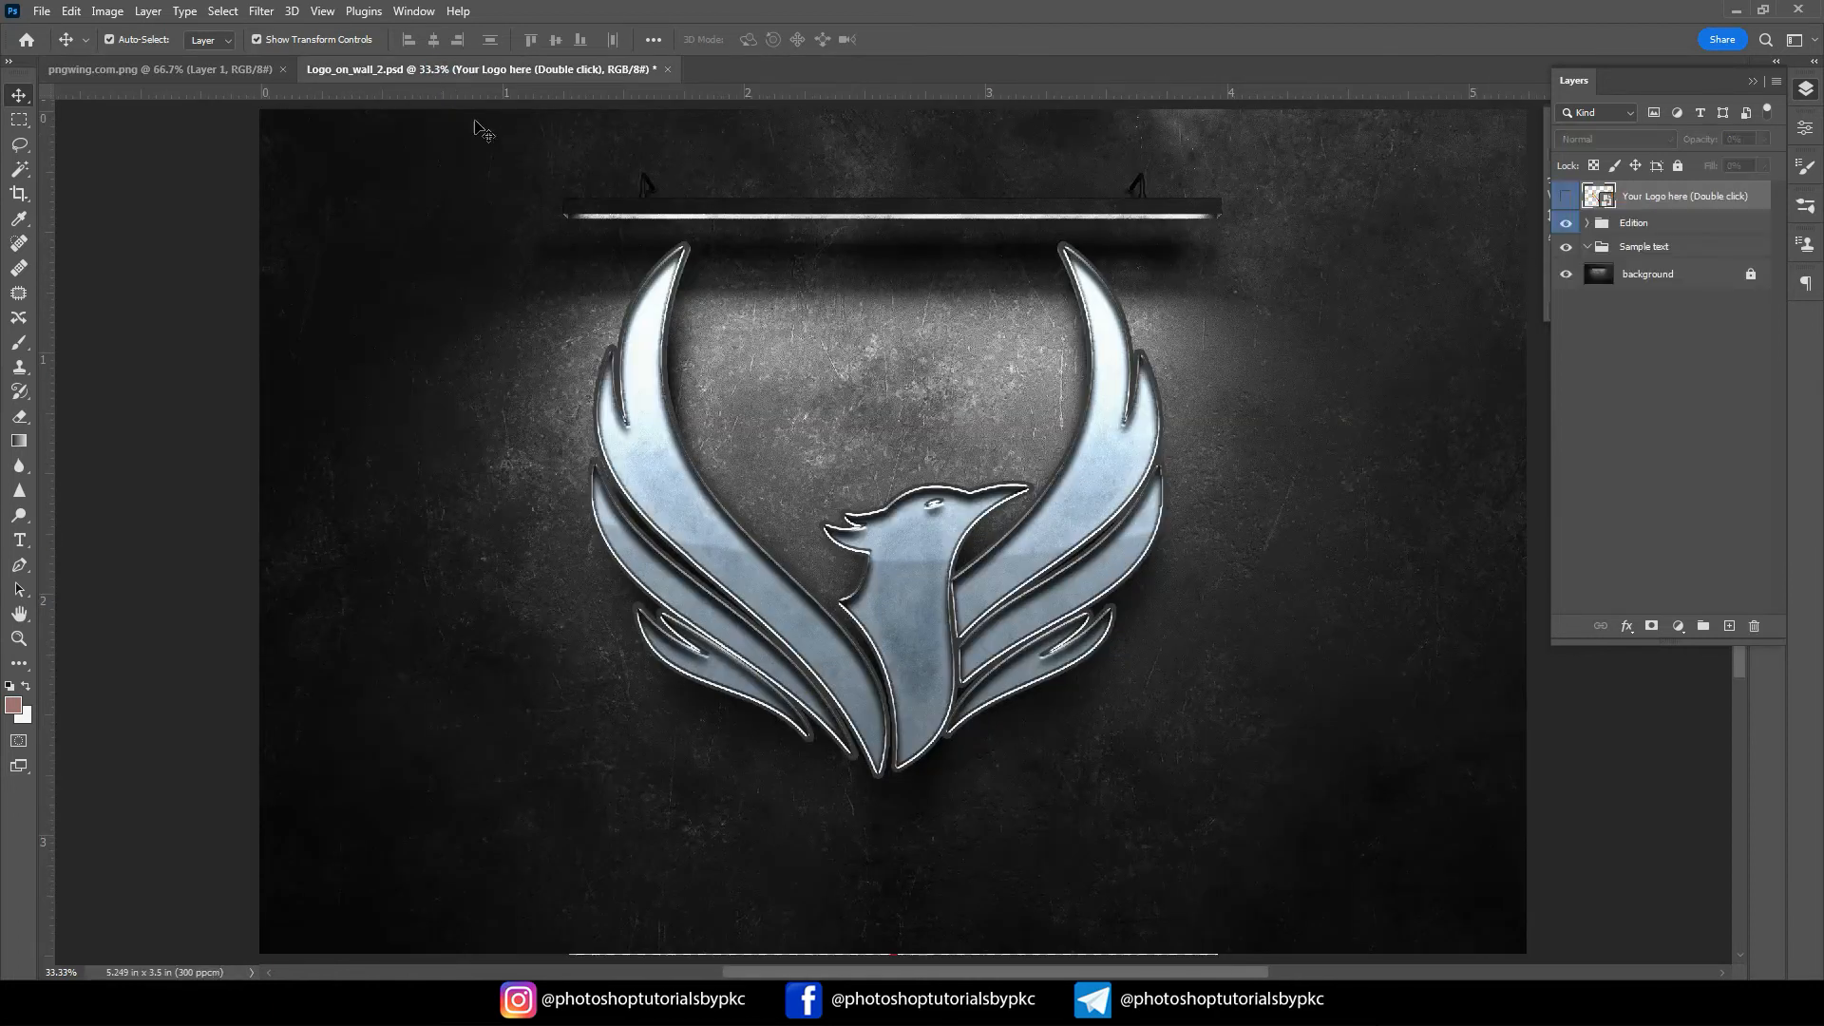
left_click(1308, 574)
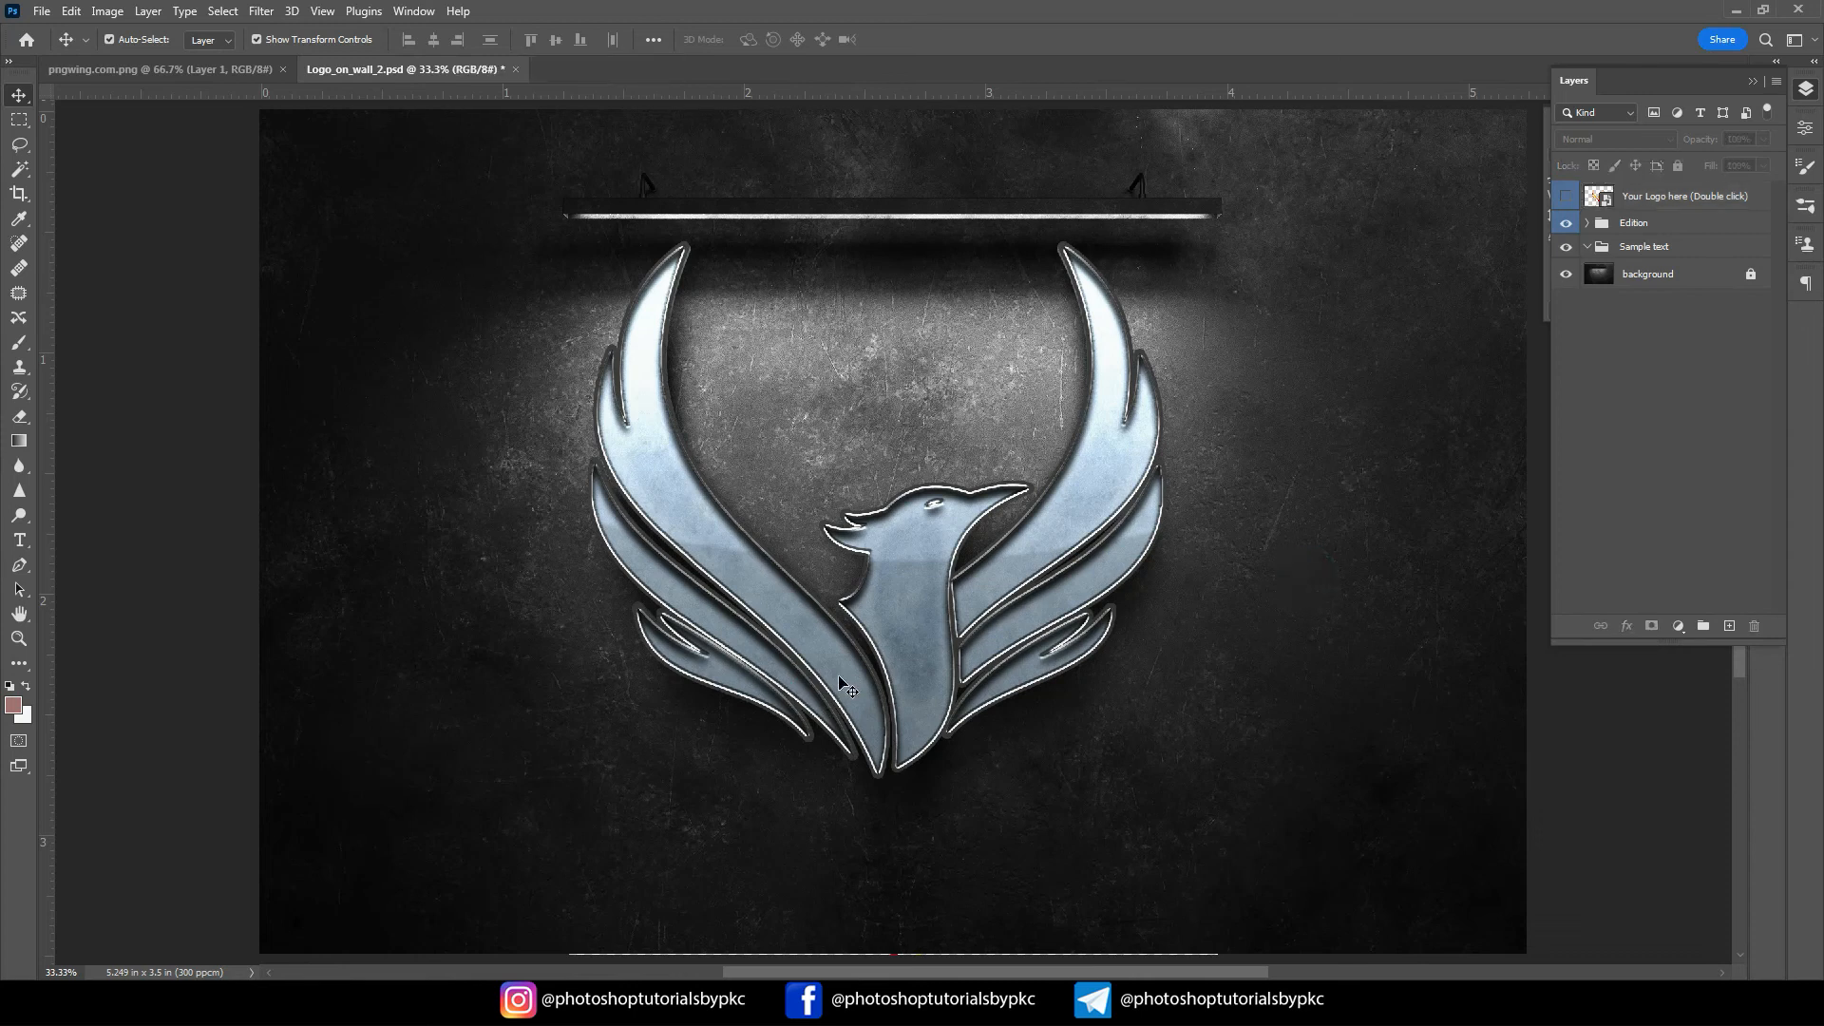